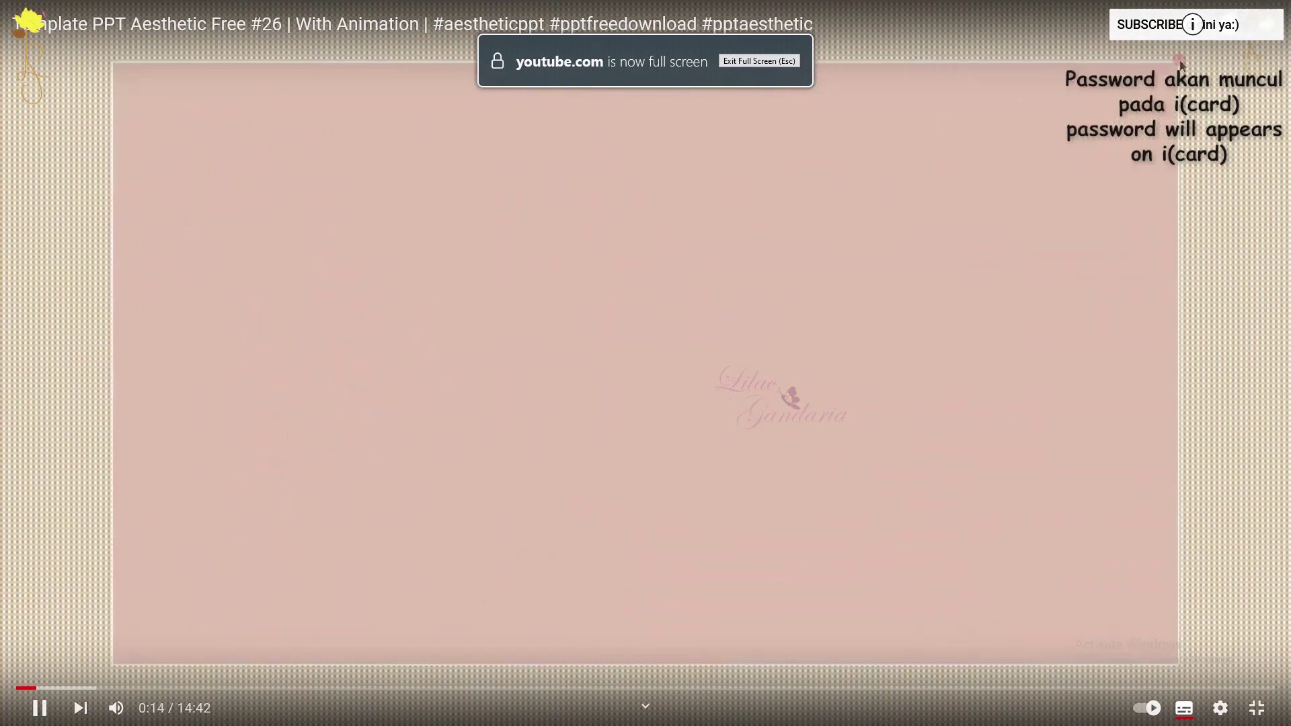
- Jump the template tutorial video ahead to 2:31, then select both slide text placeholders
left_click(232, 687)
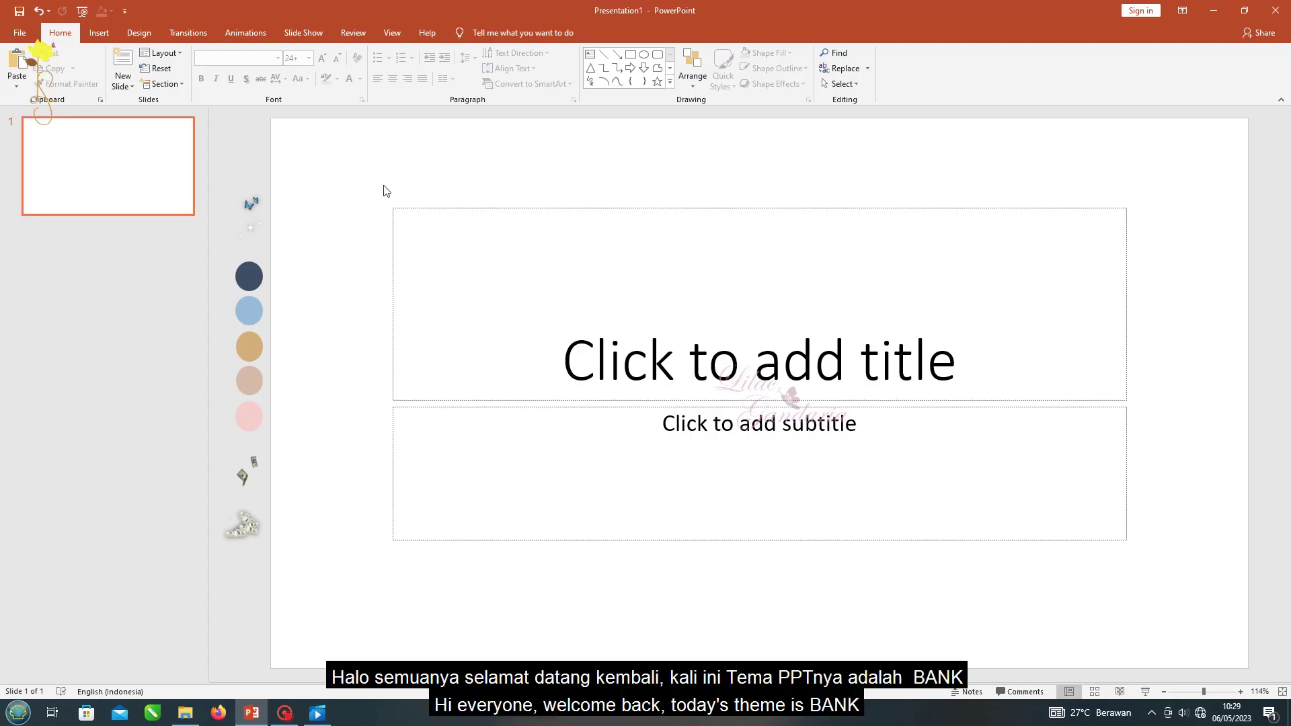
left_click_drag(365, 177, 1165, 604)
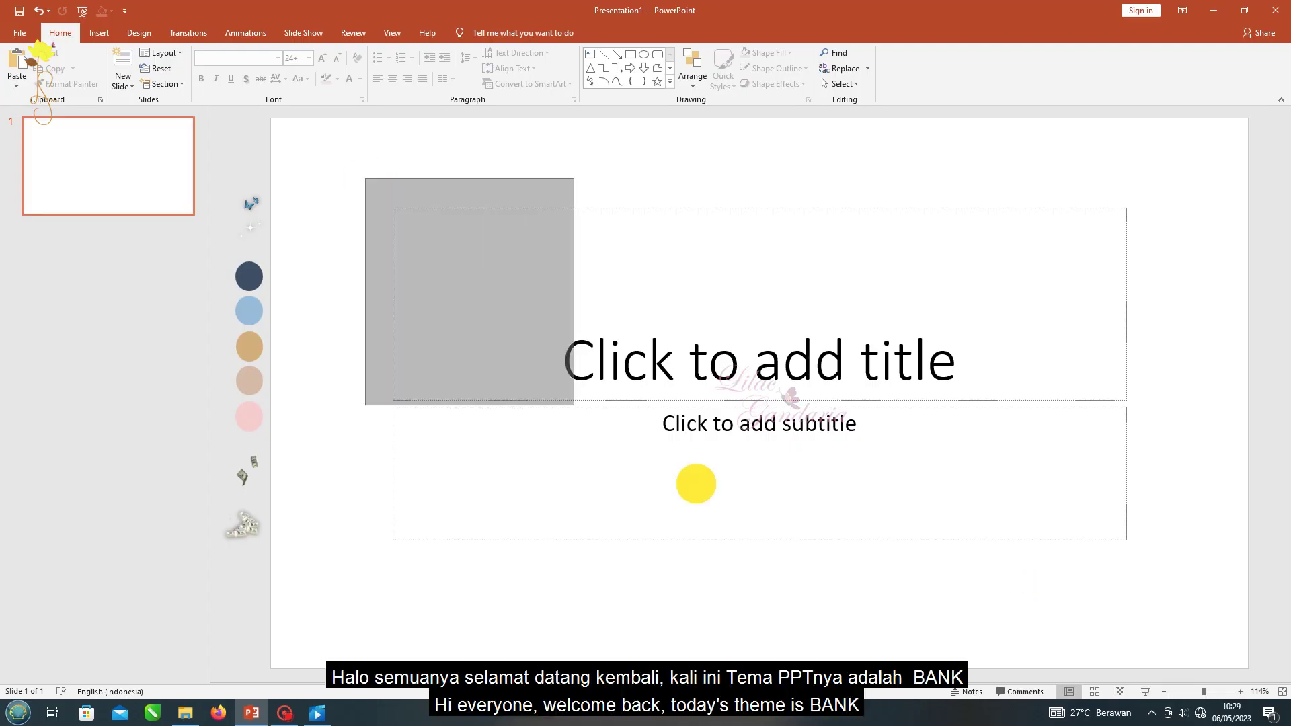
- Delete the placeholders and give the slide a solid navy background sampled from the navy circle
key("Delete")
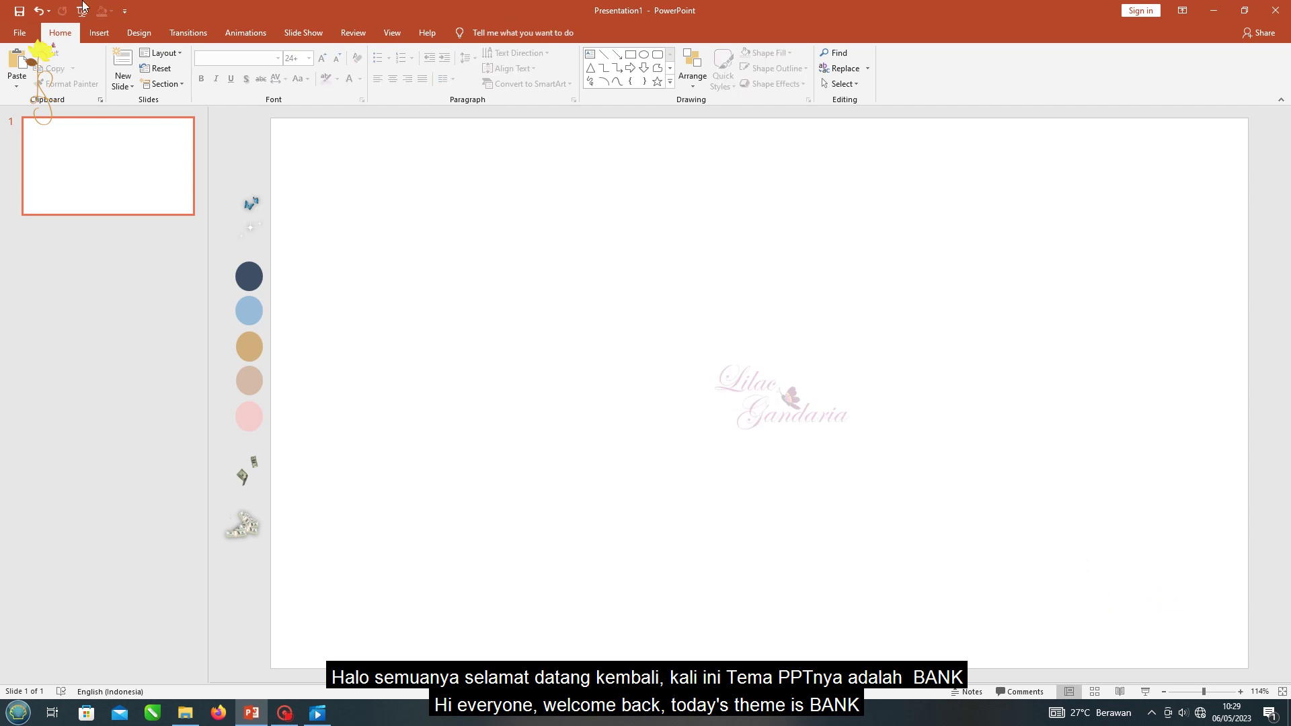
left_click(139, 33)
left_click(1225, 65)
left_click(1255, 282)
left_click(1197, 429)
left_click(186, 283)
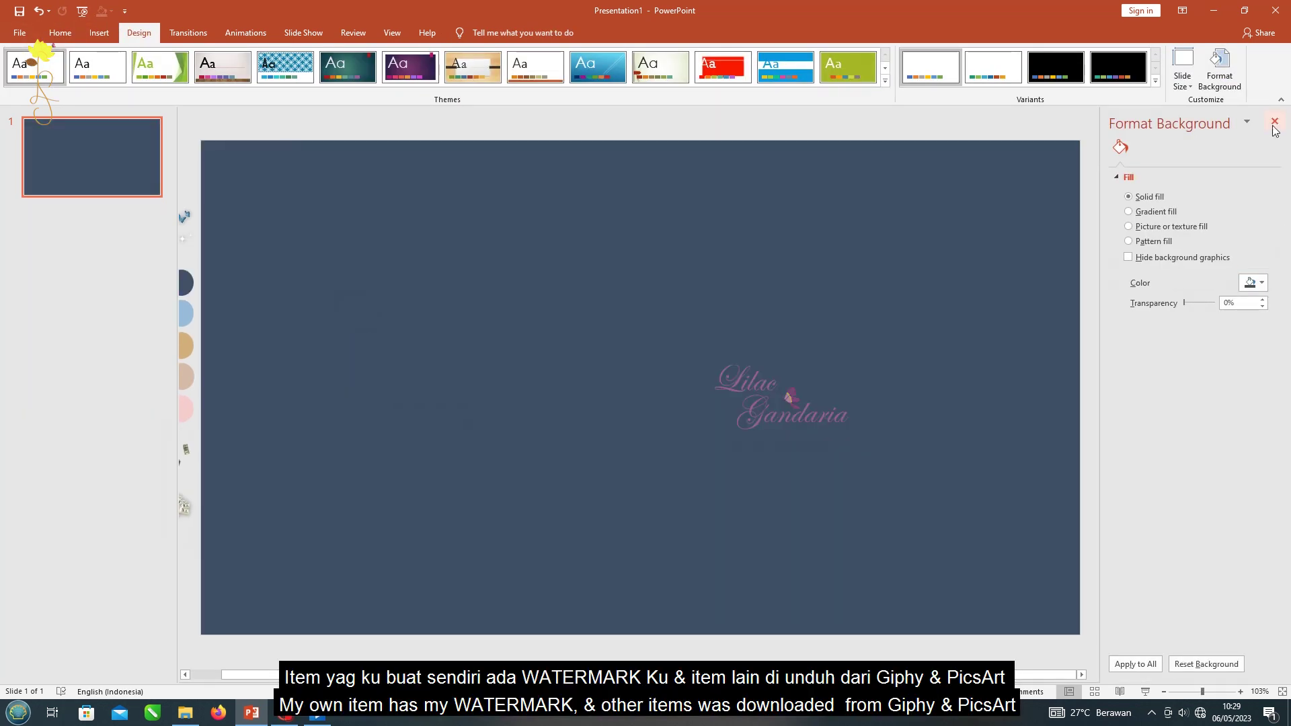
left_click(1275, 121)
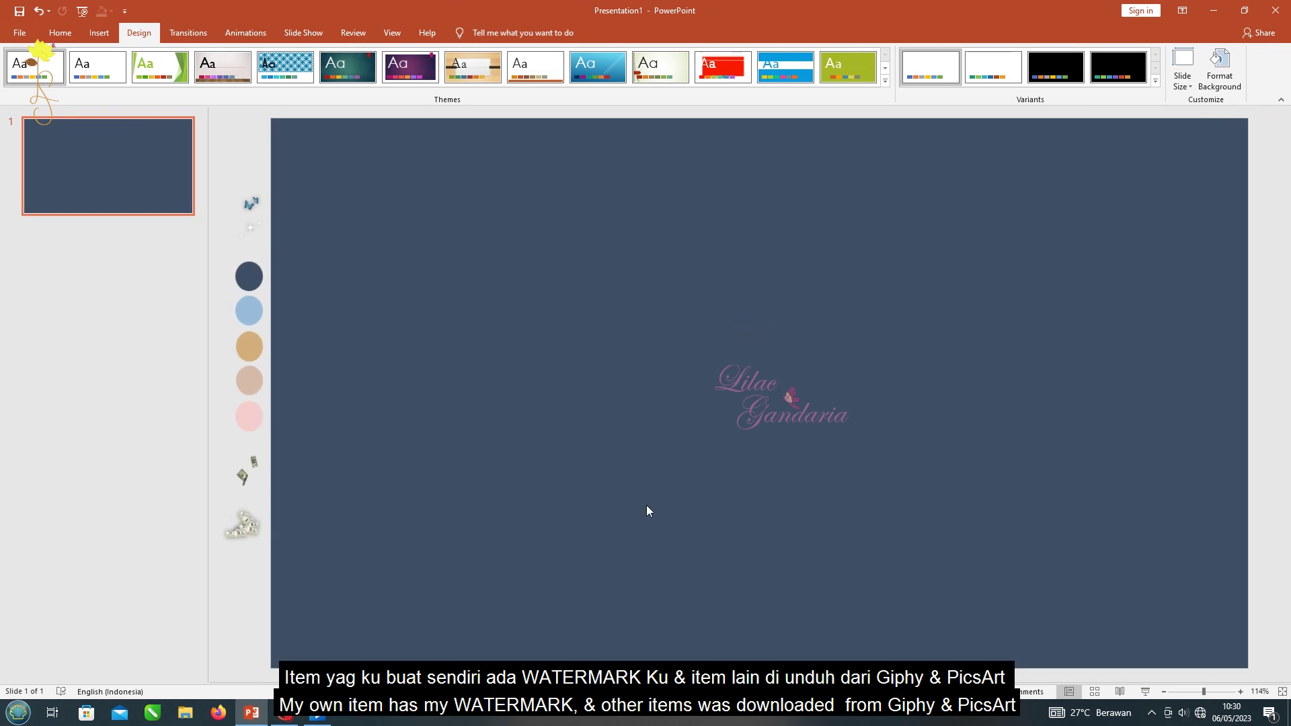
- Paste the grid-paper picture onto the slide
left_click(61, 33)
left_click(1164, 692)
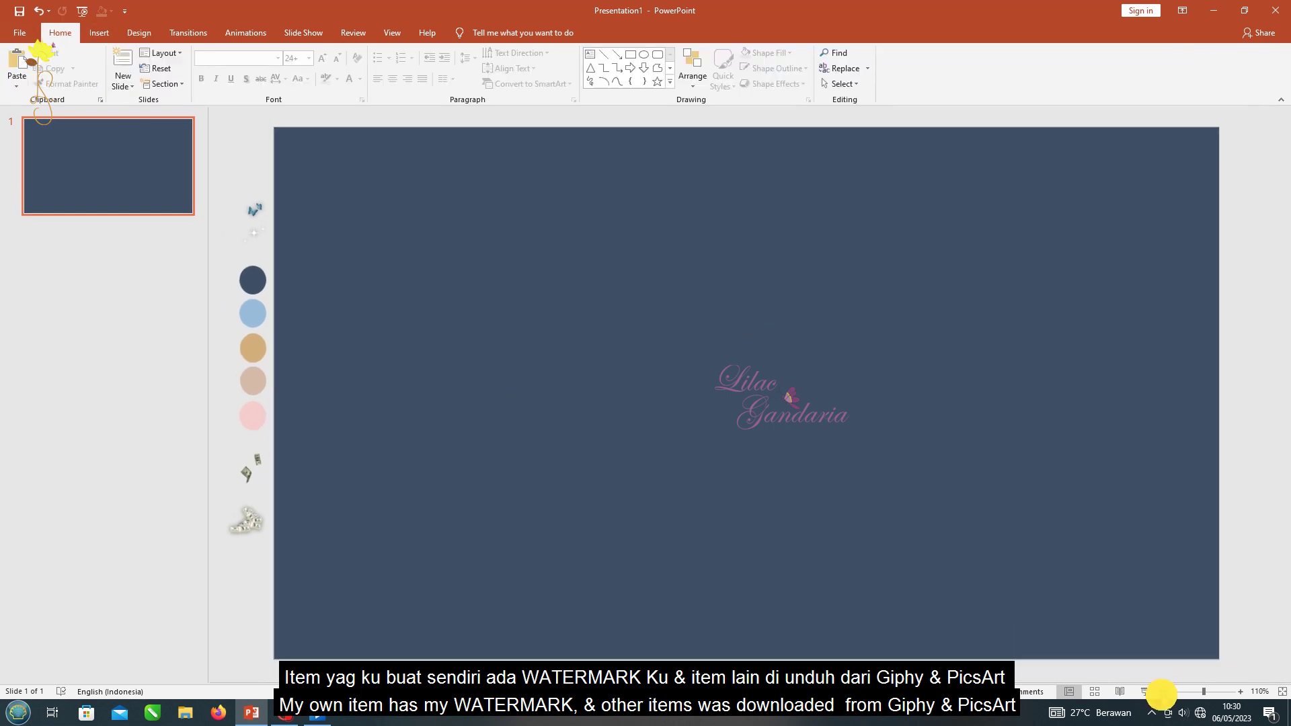
key("ctrl+v")
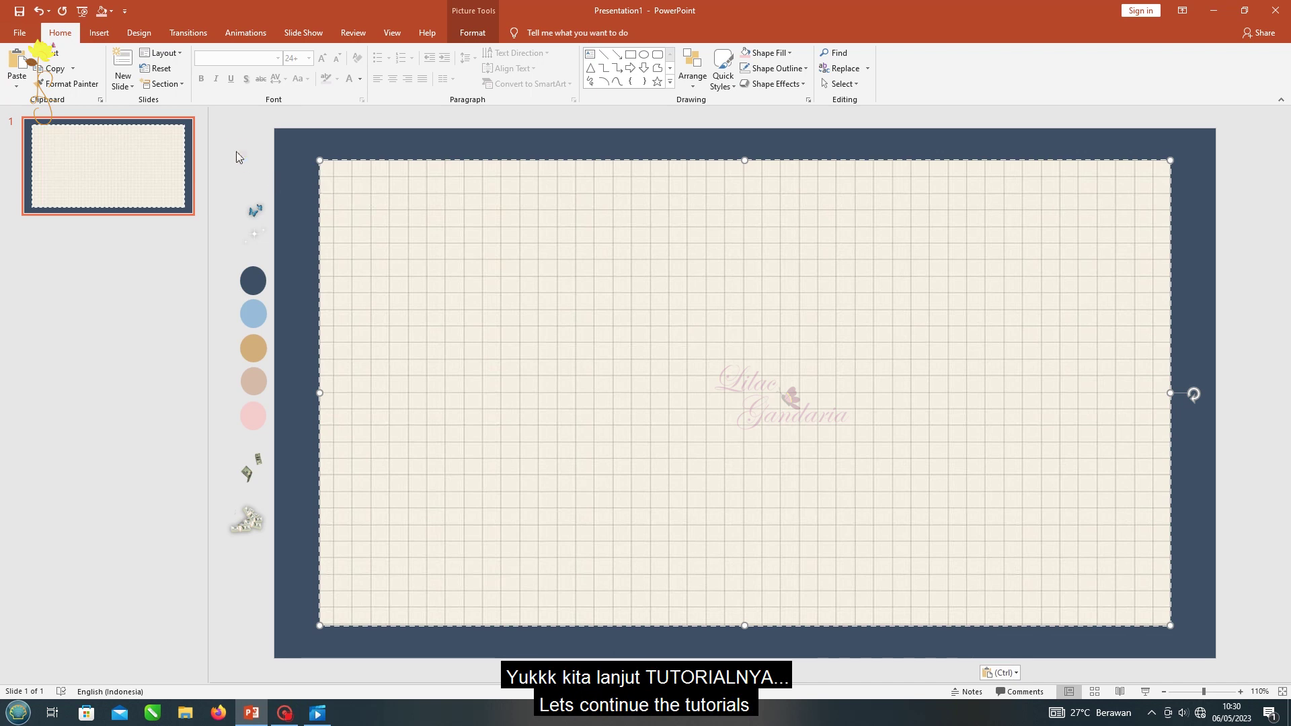
- Draw a 3.4 × 4.7 cm oval at top-left and duplicate it into tall and shorter ovals
left_click(243, 160)
mouse_move(288, 135)
left_mouse_down()
mouse_move(449, 284)
mouse_move(360, 239)
left_mouse_up()
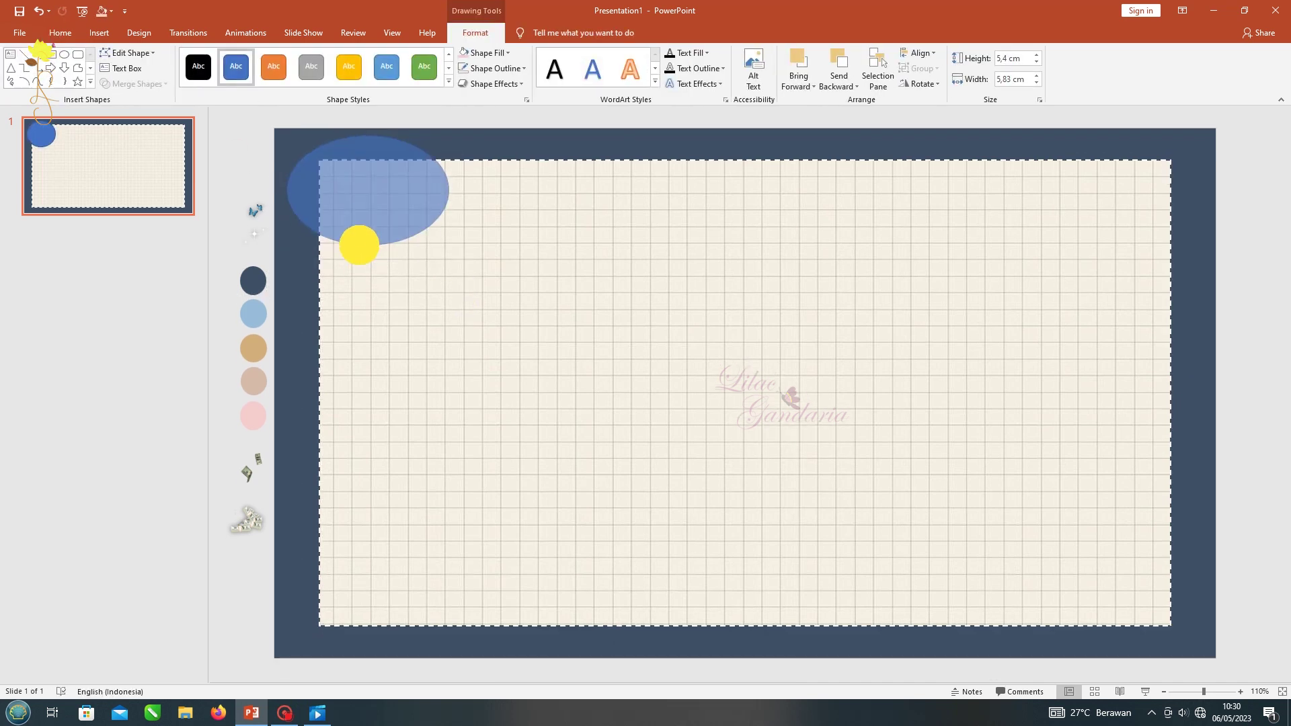
left_click_drag(448, 193, 363, 196)
key("ctrl+c")
key("ctrl+v")
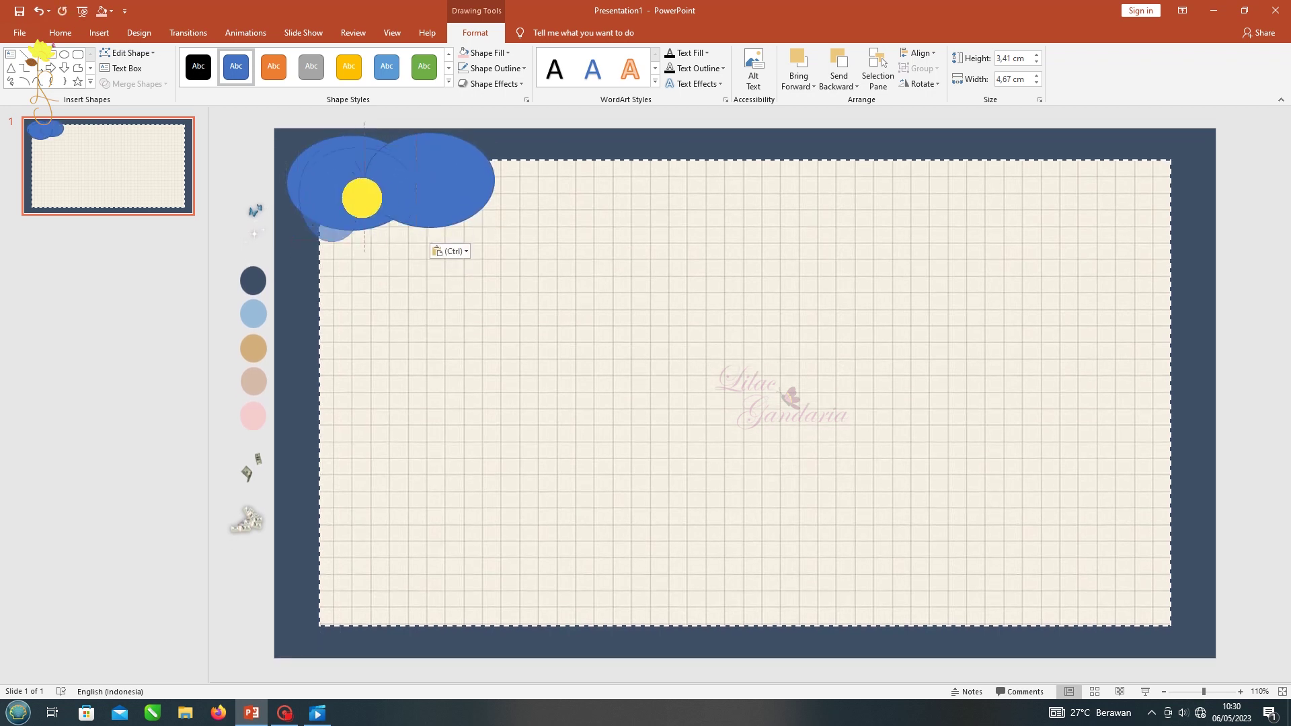
left_click_drag(334, 242, 328, 234)
left_click(441, 184)
left_click_drag(431, 227, 433, 214)
left_click(444, 168)
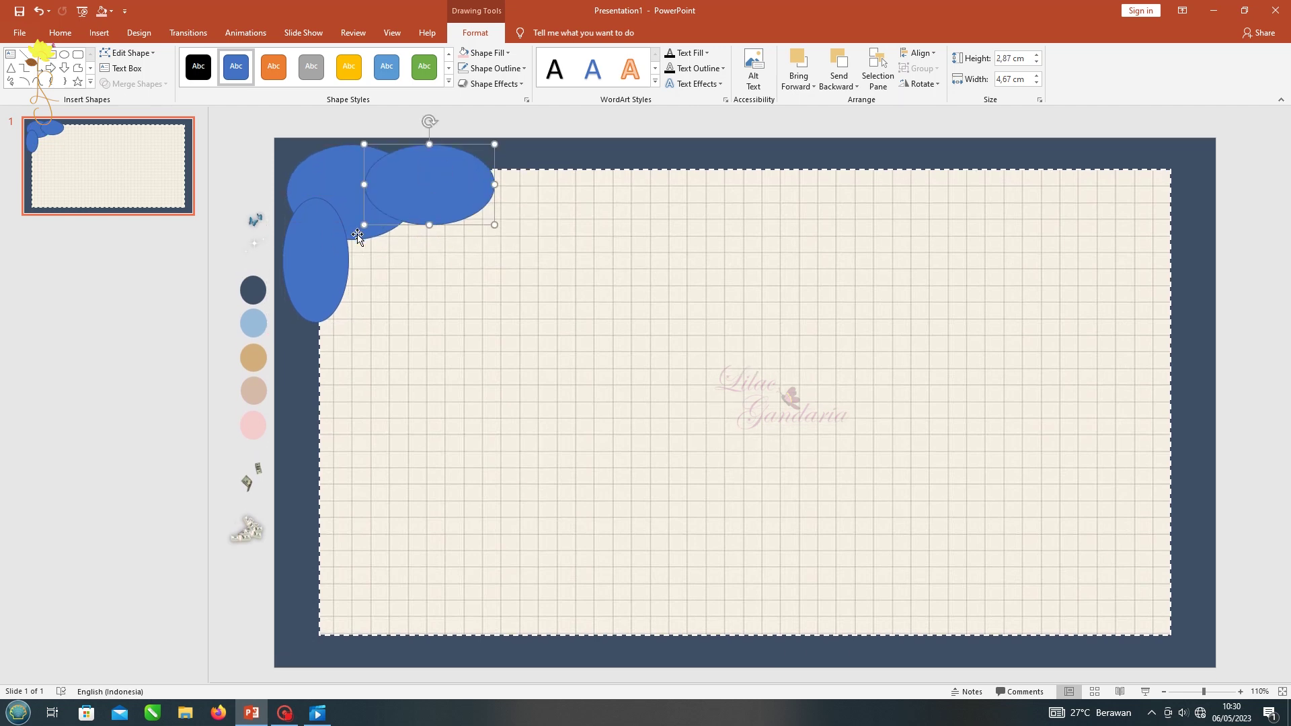
- Fill the ovals dark navy with no outline, group them, and fit them into the top-left corner
left_click(485, 53)
left_click(463, 183)
left_click(494, 68)
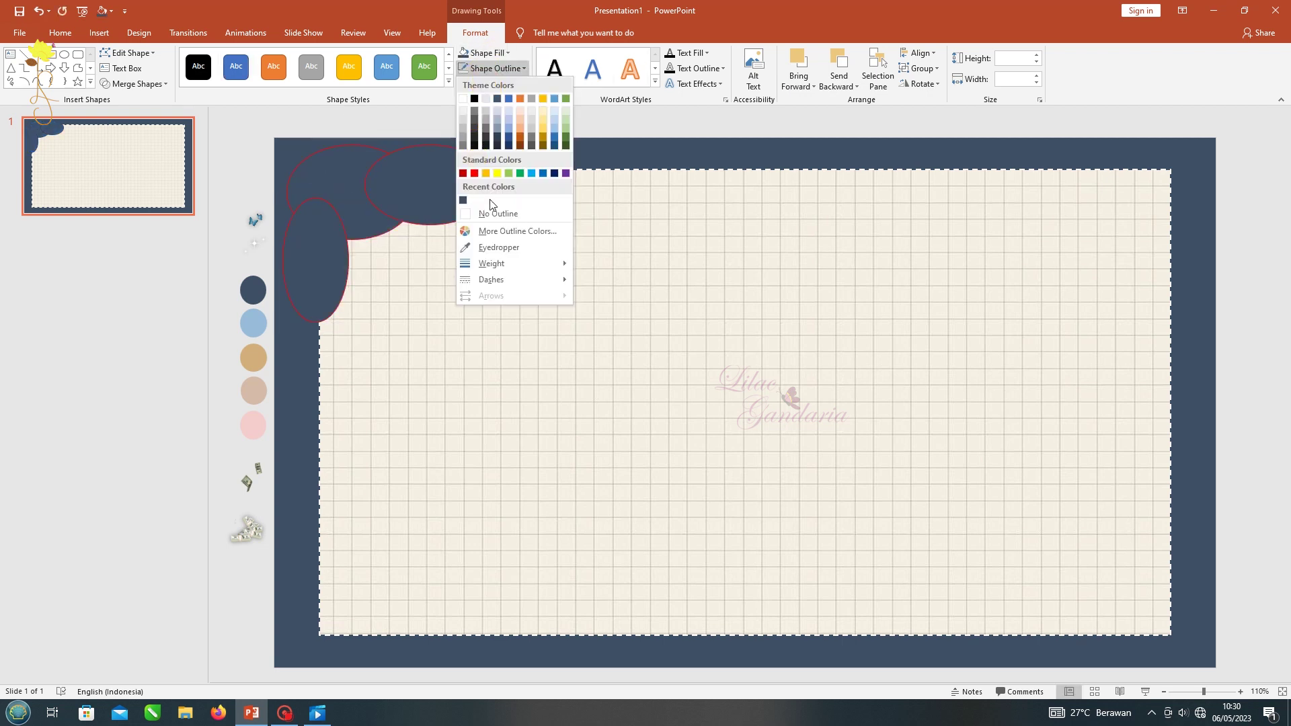
left_click(484, 219)
key("ctrl+g")
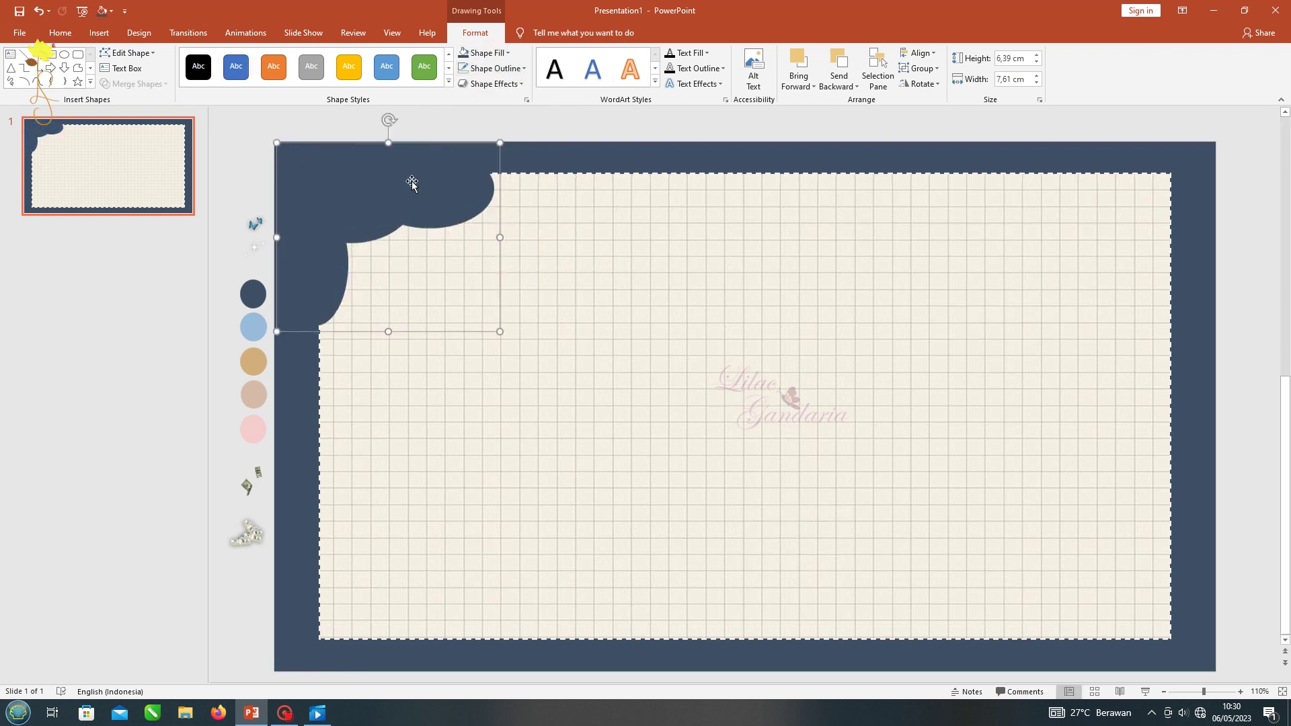
mouse_move(413, 183)
left_mouse_down()
mouse_move(432, 168)
mouse_move(334, 261)
left_mouse_up()
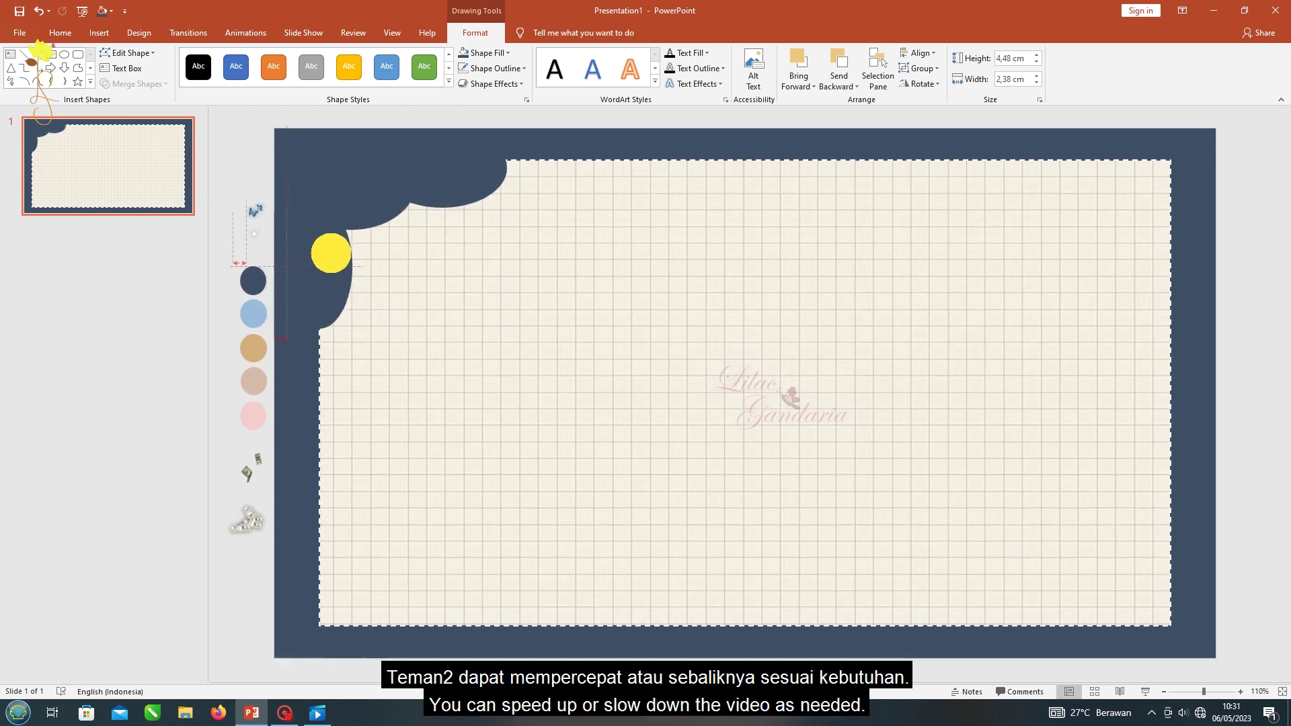
key("ctrl+z")
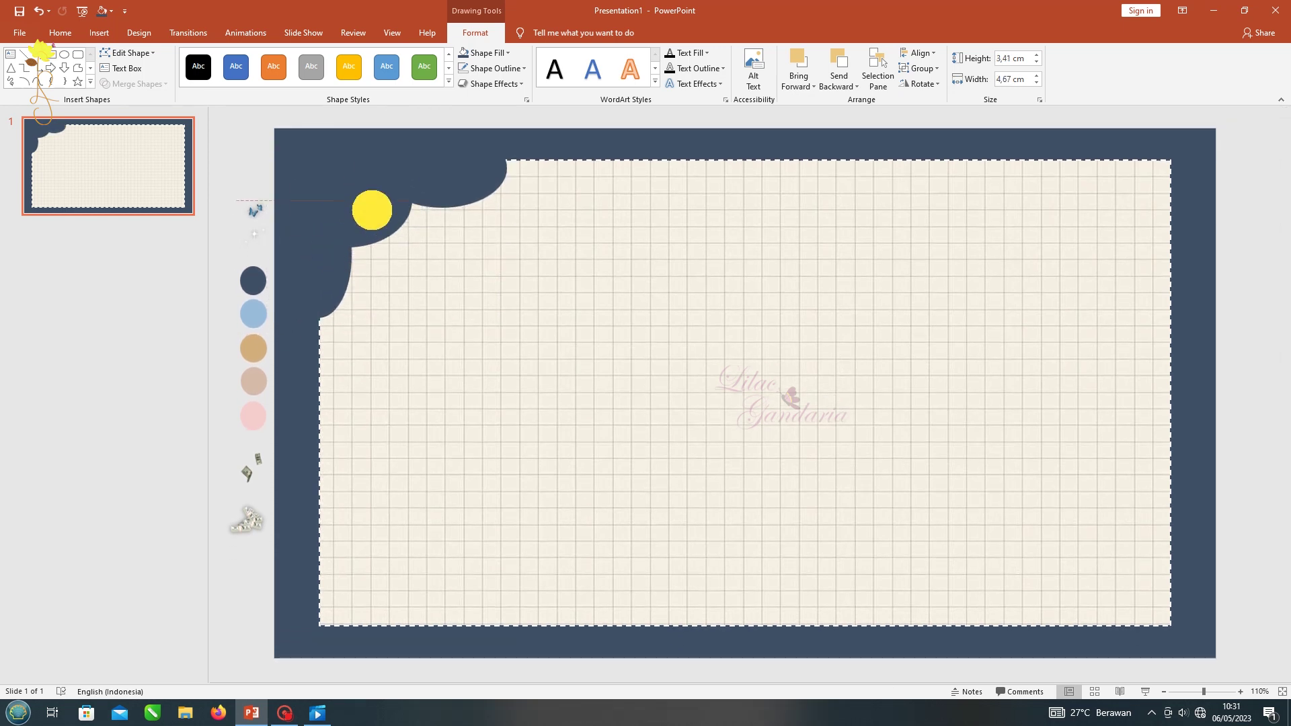
key("ctrl+z")
key("ctrl+z")
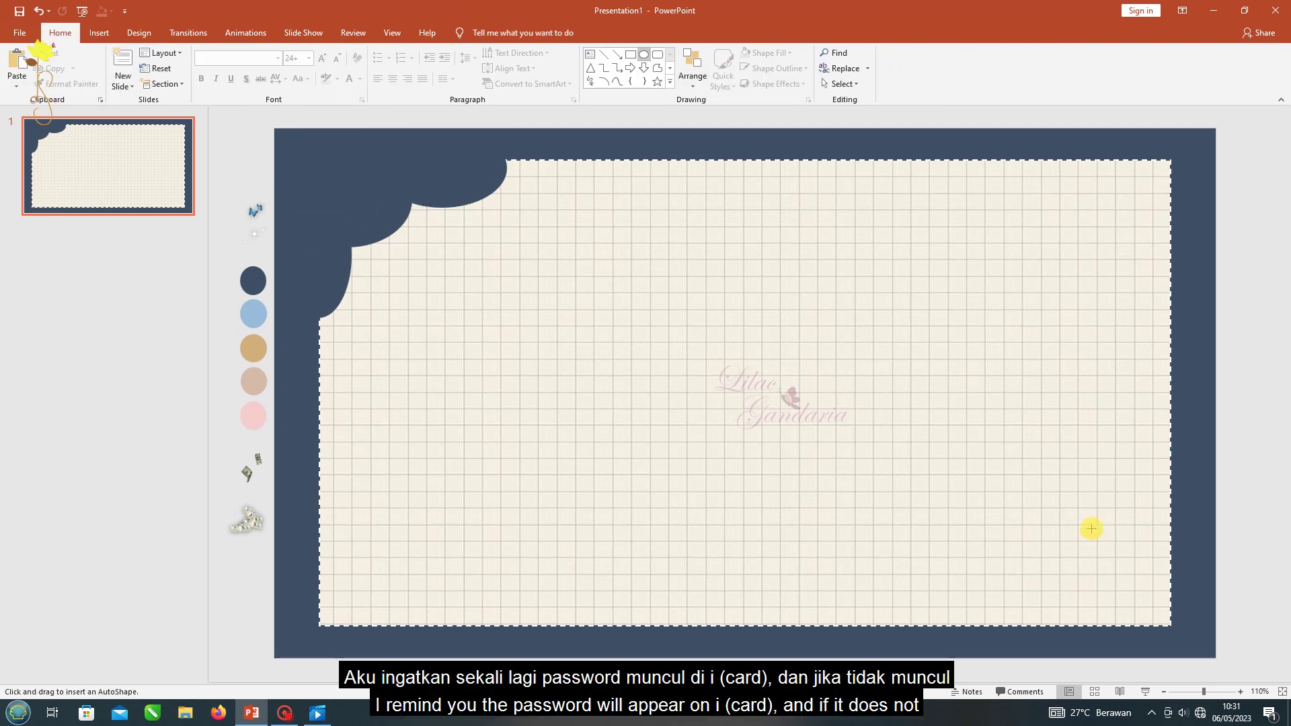
- Draw three ellipses at bottom right, widening the lower one to about 4.1 cm
left_click_drag(1159, 538, 1204, 577)
mouse_move(1145, 521)
left_mouse_down("ctrl")
mouse_move(1135, 587)
mouse_move(1042, 628)
left_mouse_up("ctrl")
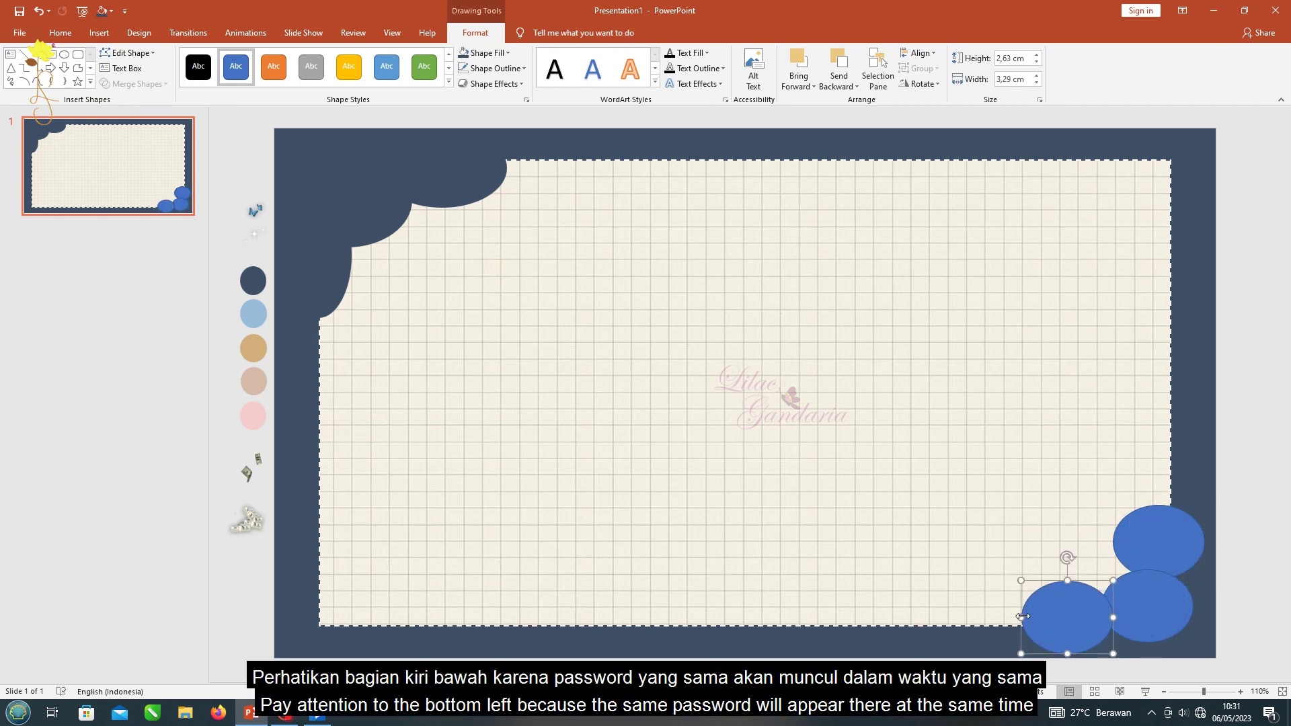
left_click_drag(1023, 616, 1006, 616)
left_click_drag(1068, 581, 1062, 594)
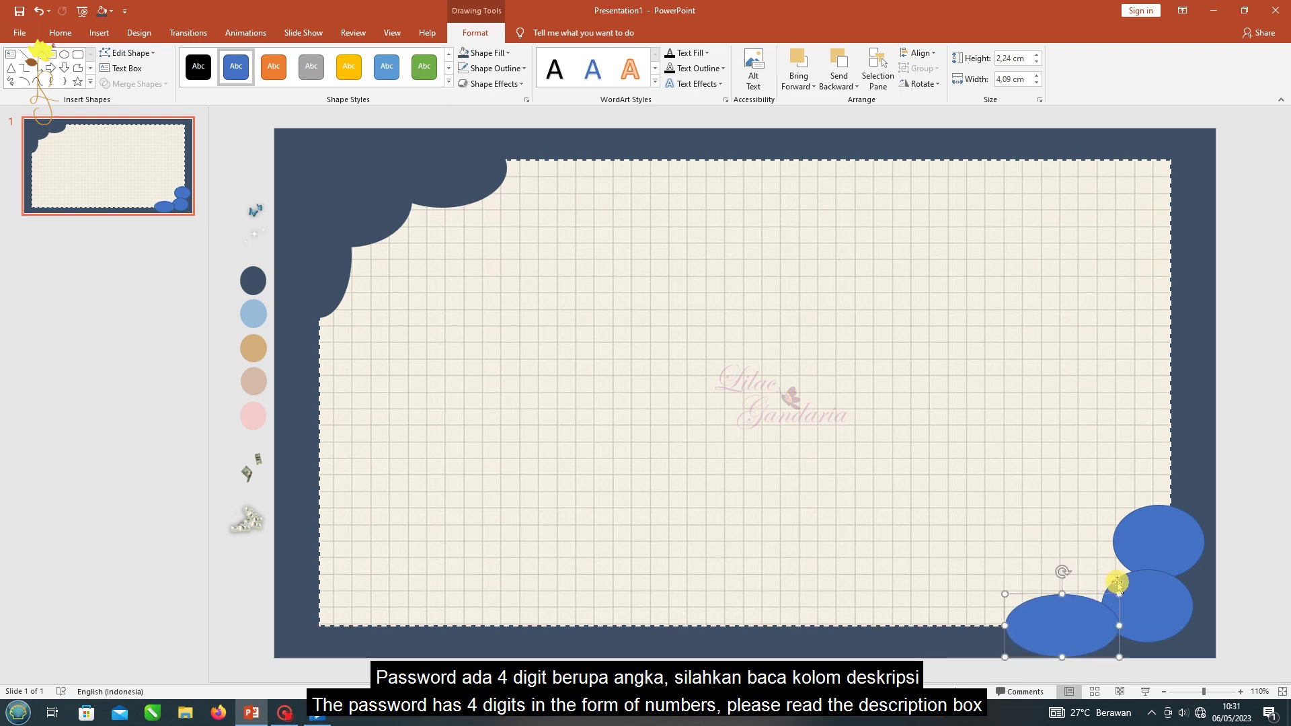
left_click_drag(1114, 543, 1127, 542)
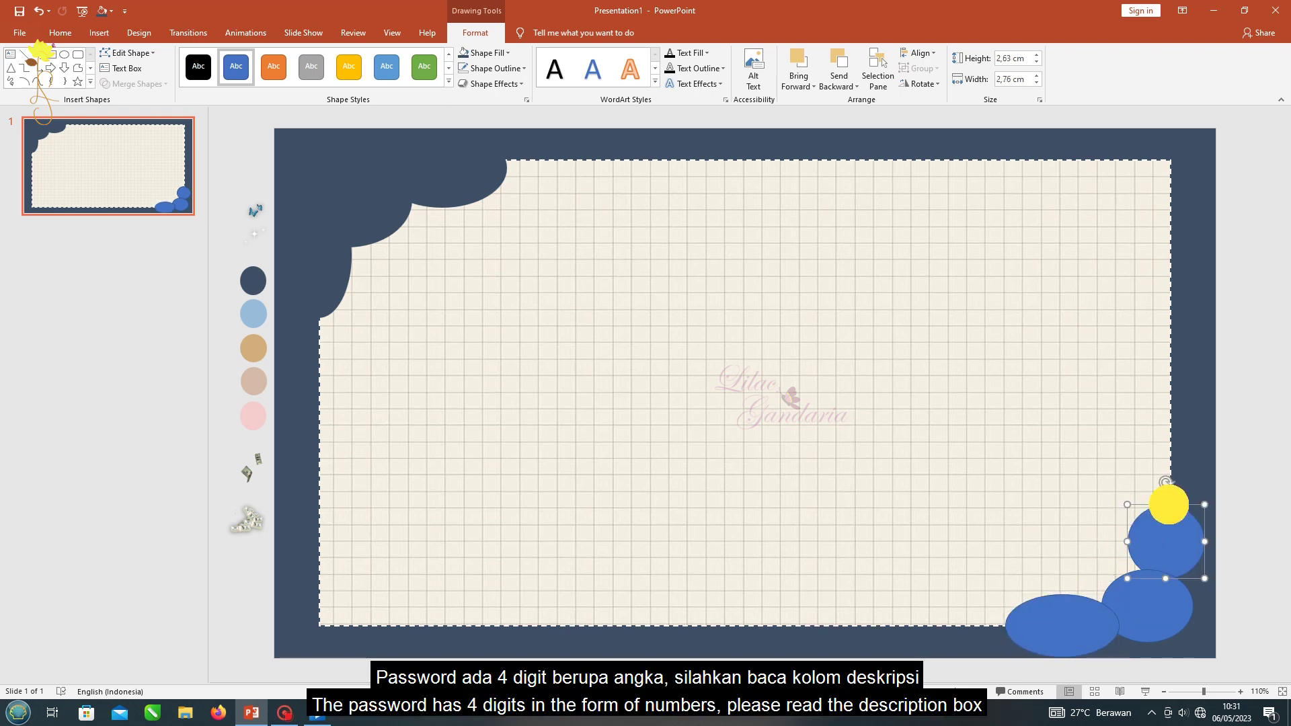
- Group the three ellipses and fill them dark navy
left_click(1157, 609, "shift")
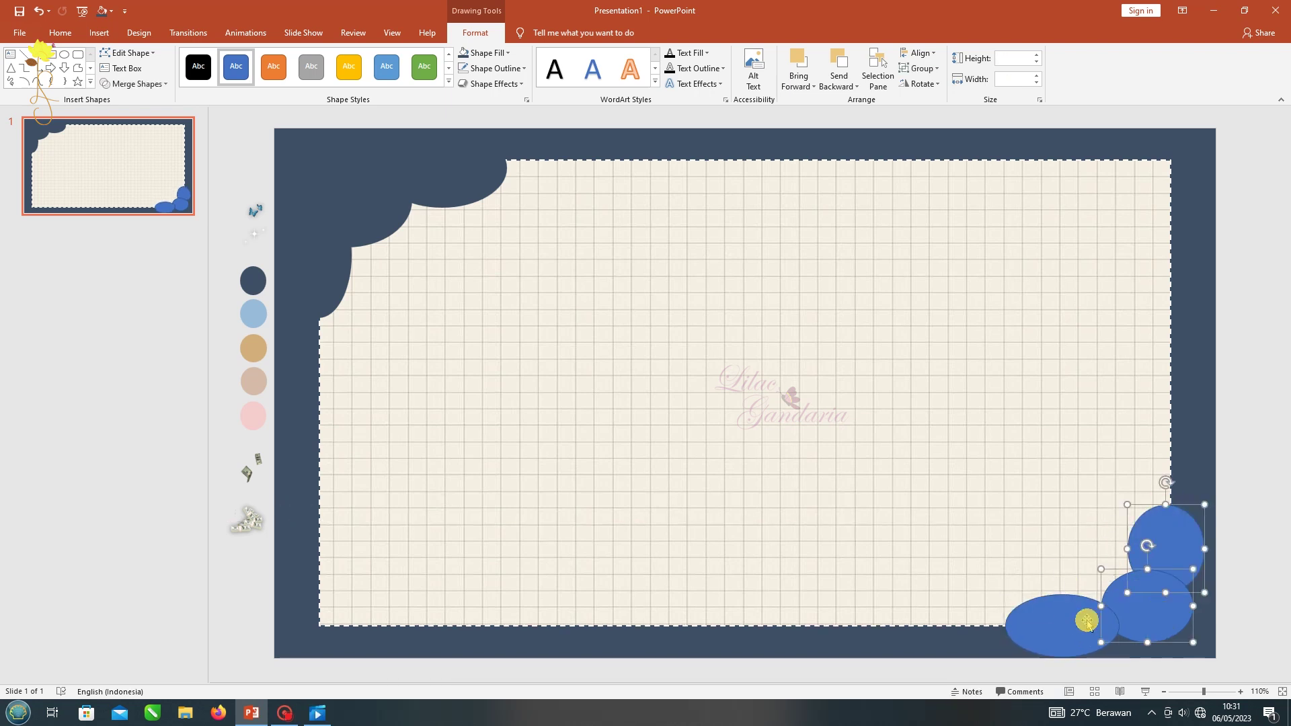
key("ctrl+g")
left_click(464, 53)
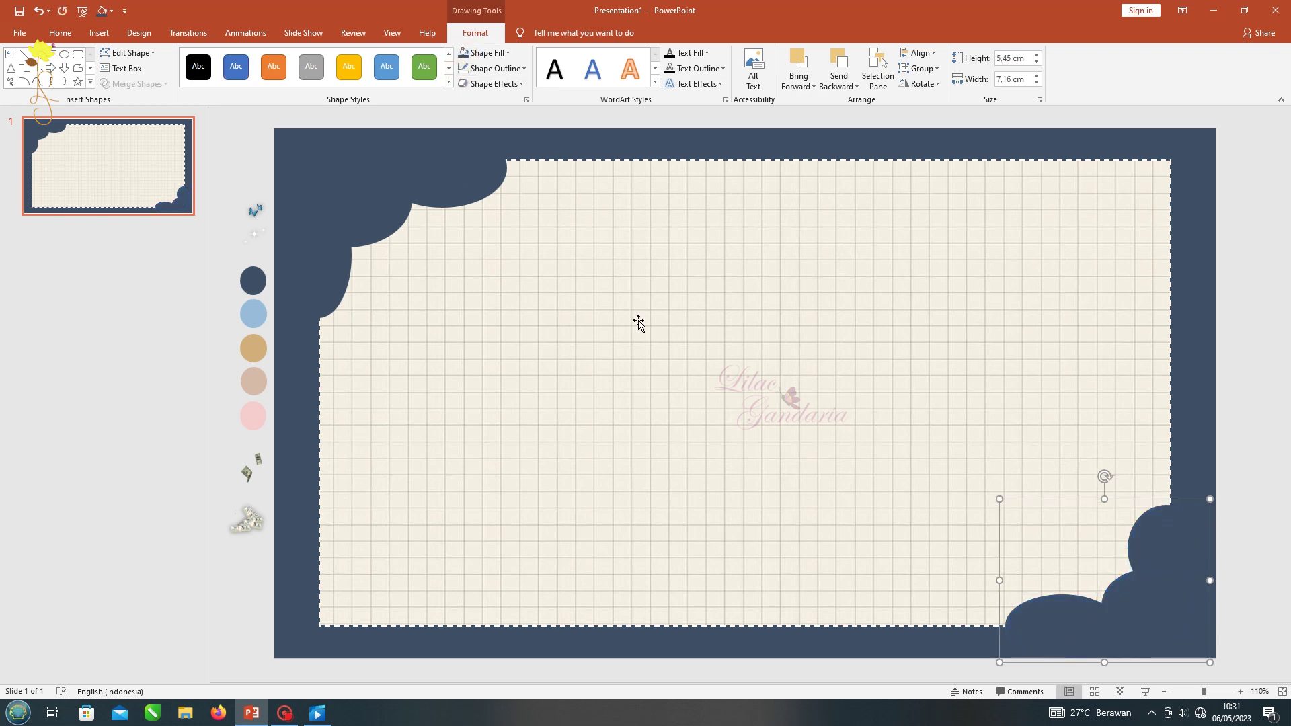
left_click(1249, 499)
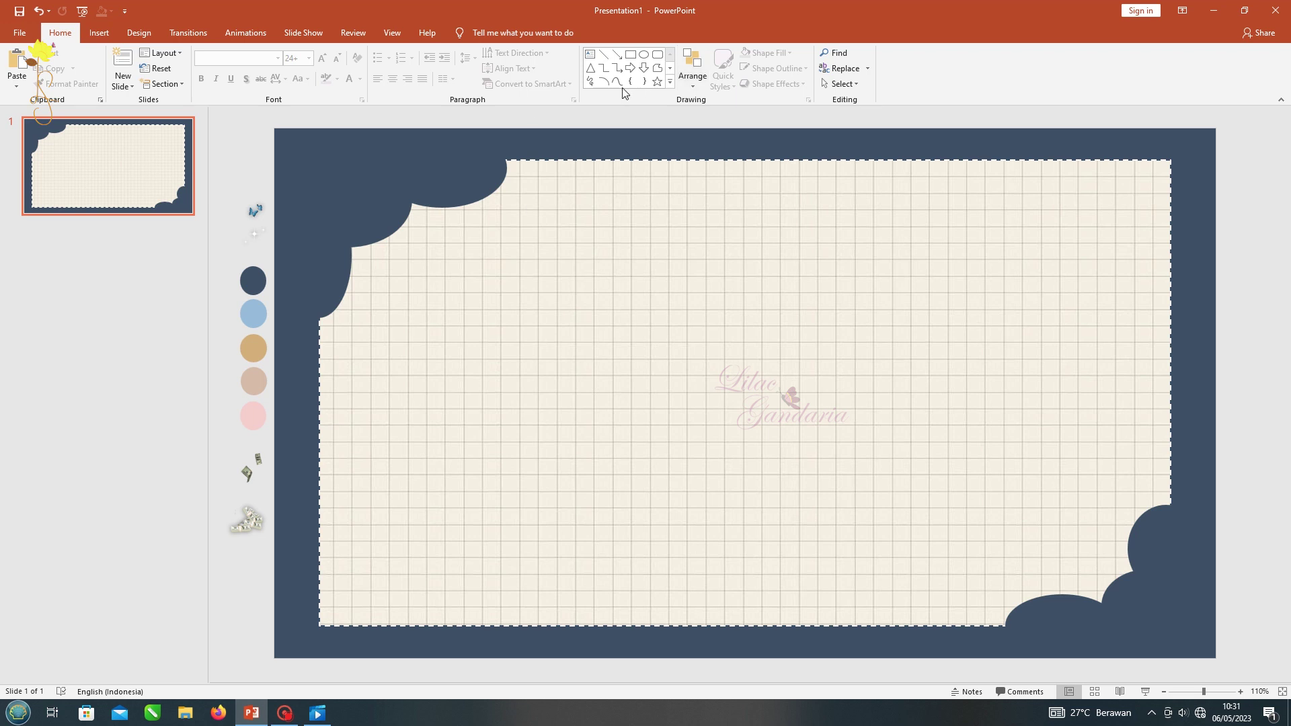
left_click(332, 578)
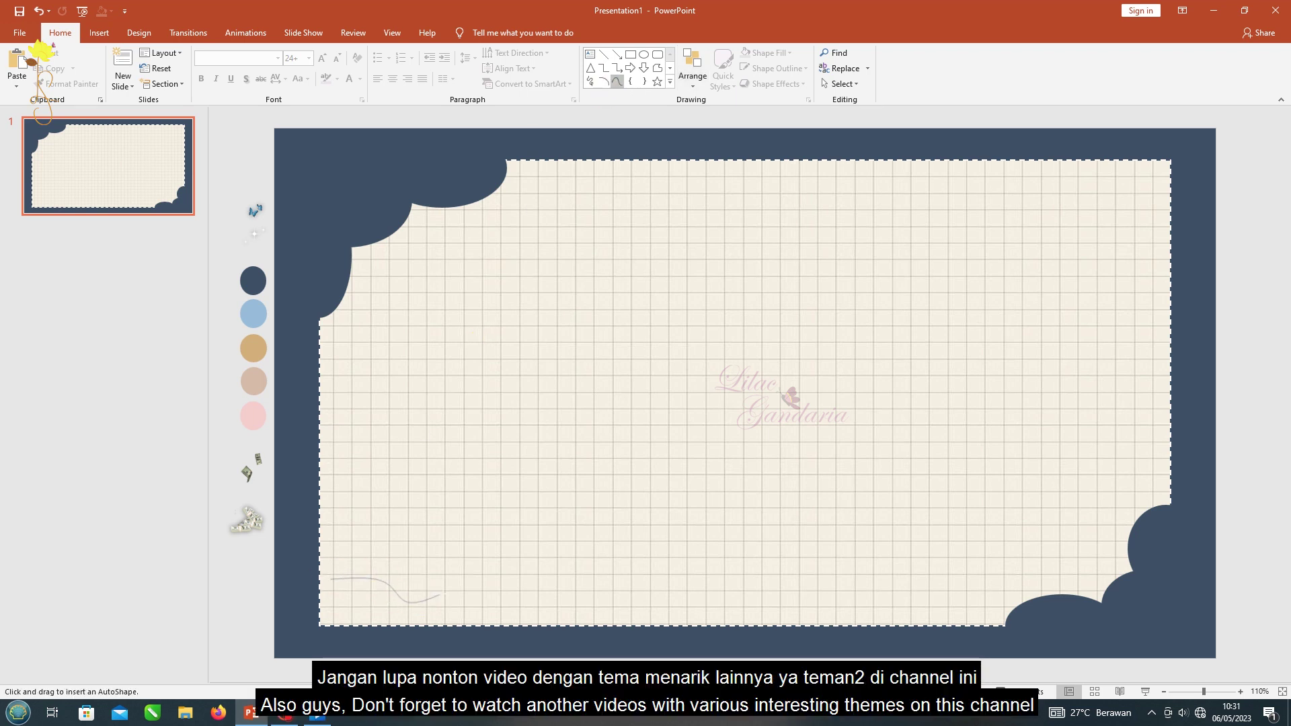
- Draw two stacked curves, group them, and give them a light blue 3 pt line
double_click(498, 614)
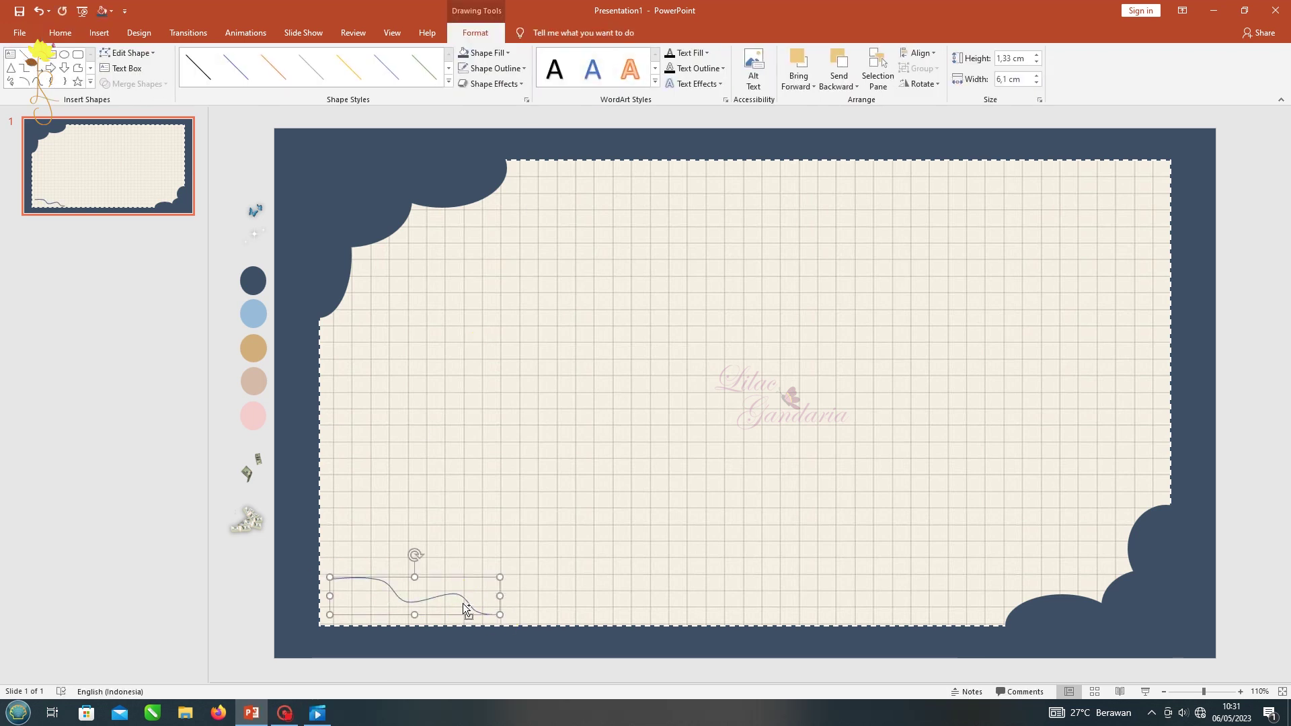
left_click_drag(462, 605, 416, 615)
left_click(417, 615)
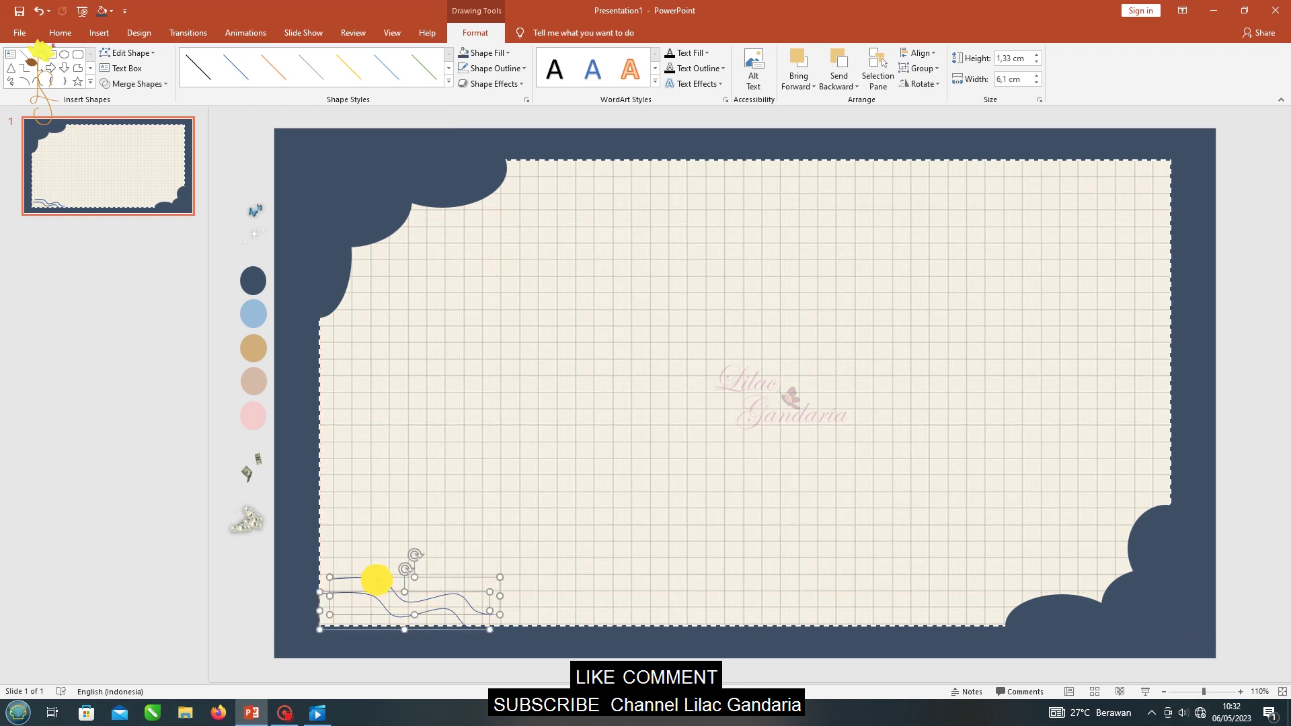
key("ctrl+g")
left_click(462, 52)
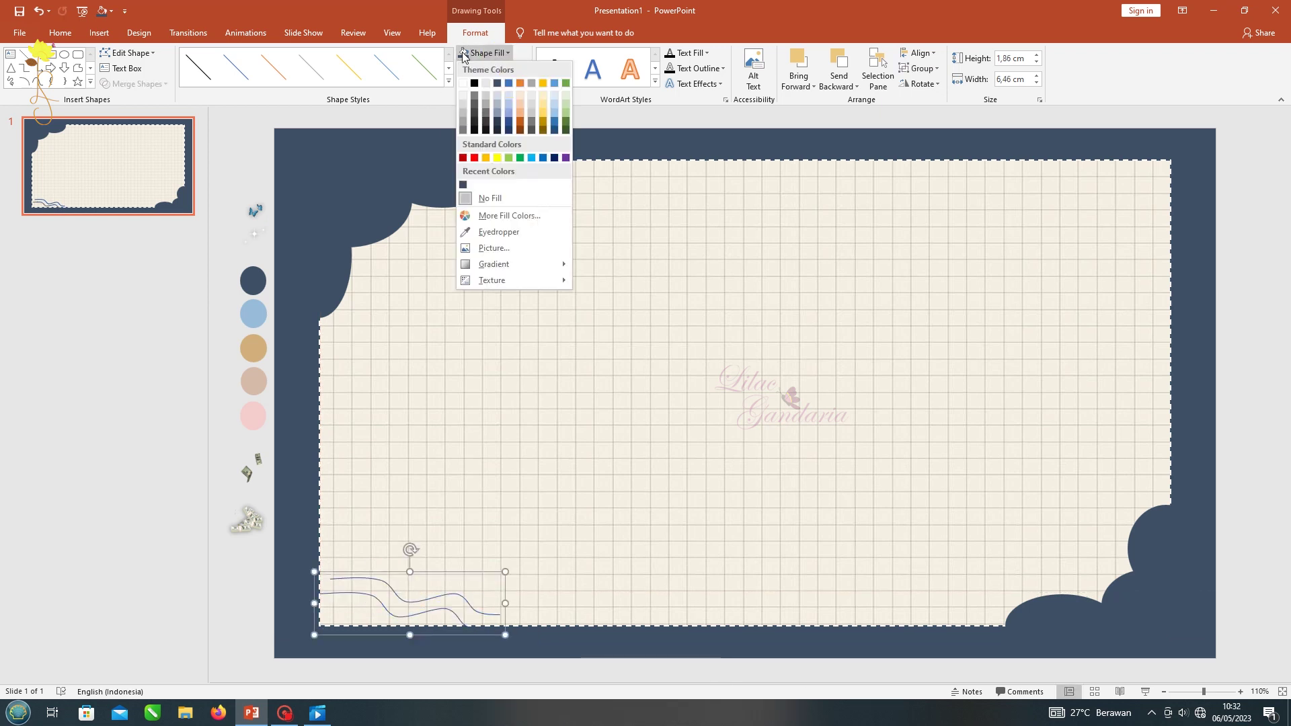
left_click(498, 231)
left_click(260, 322)
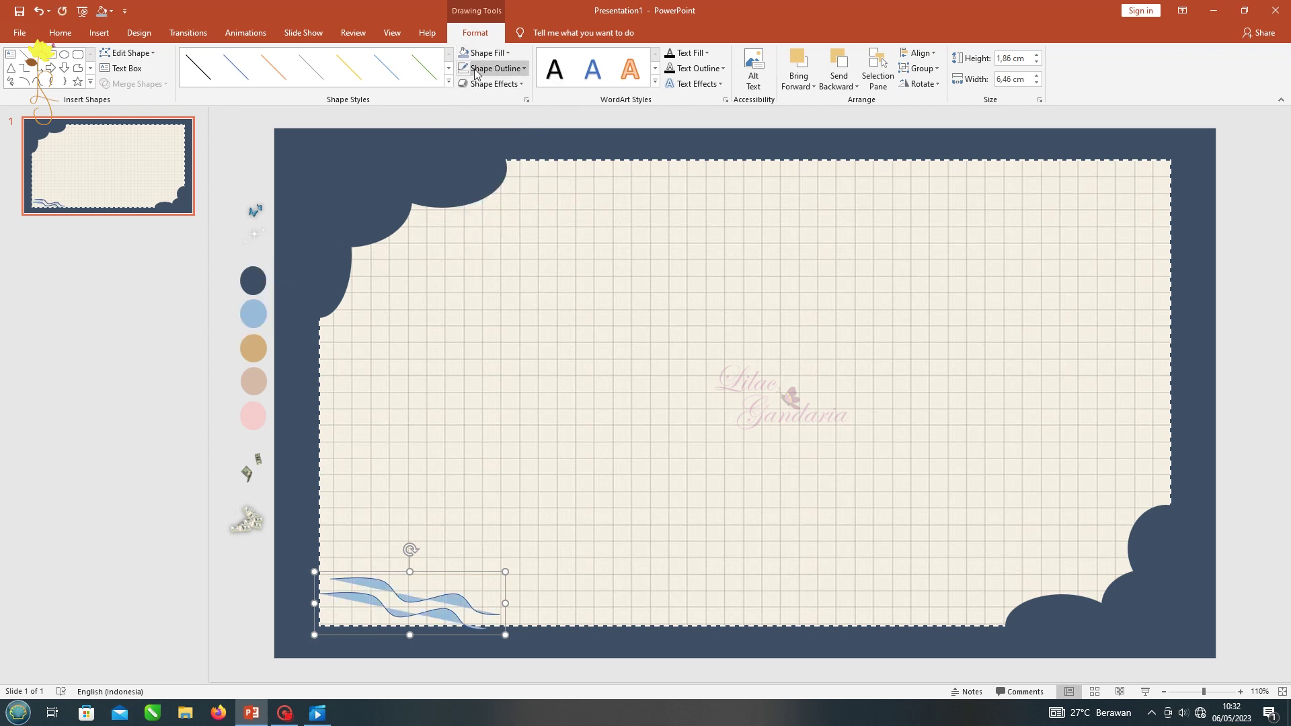
left_click(488, 68)
left_click(462, 200)
left_click(491, 68)
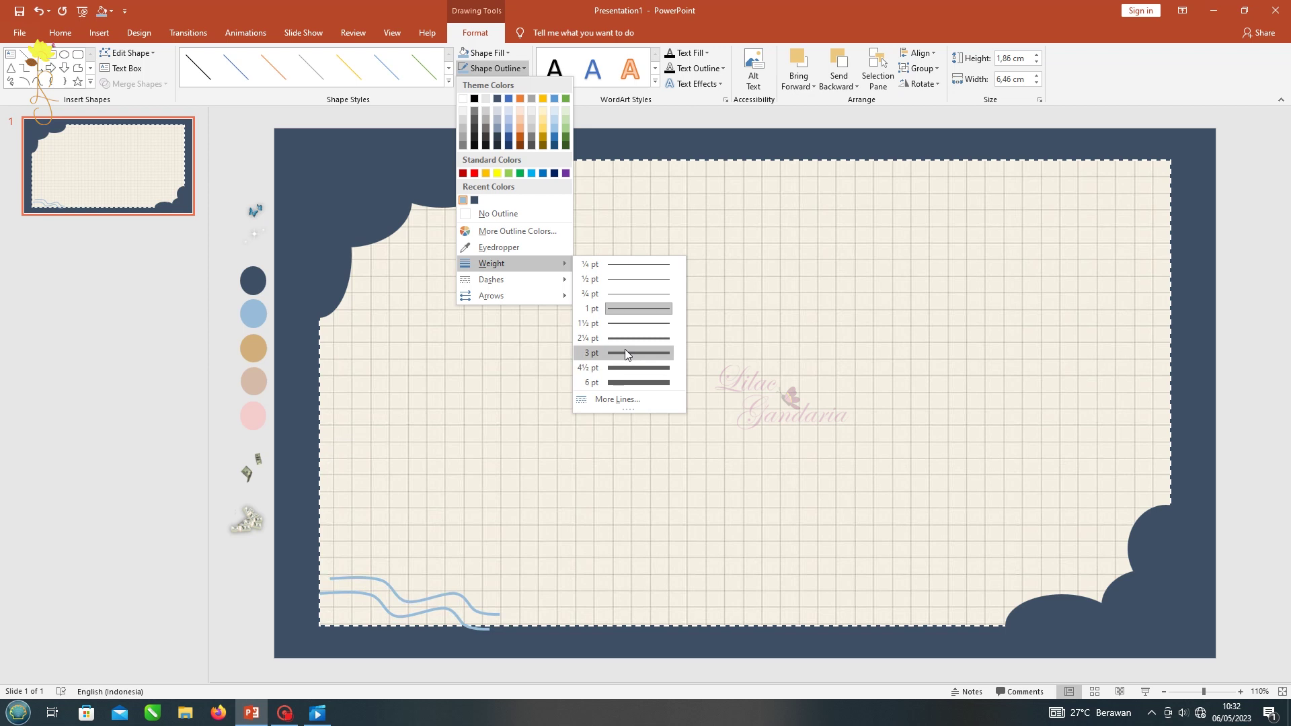
left_click(625, 352)
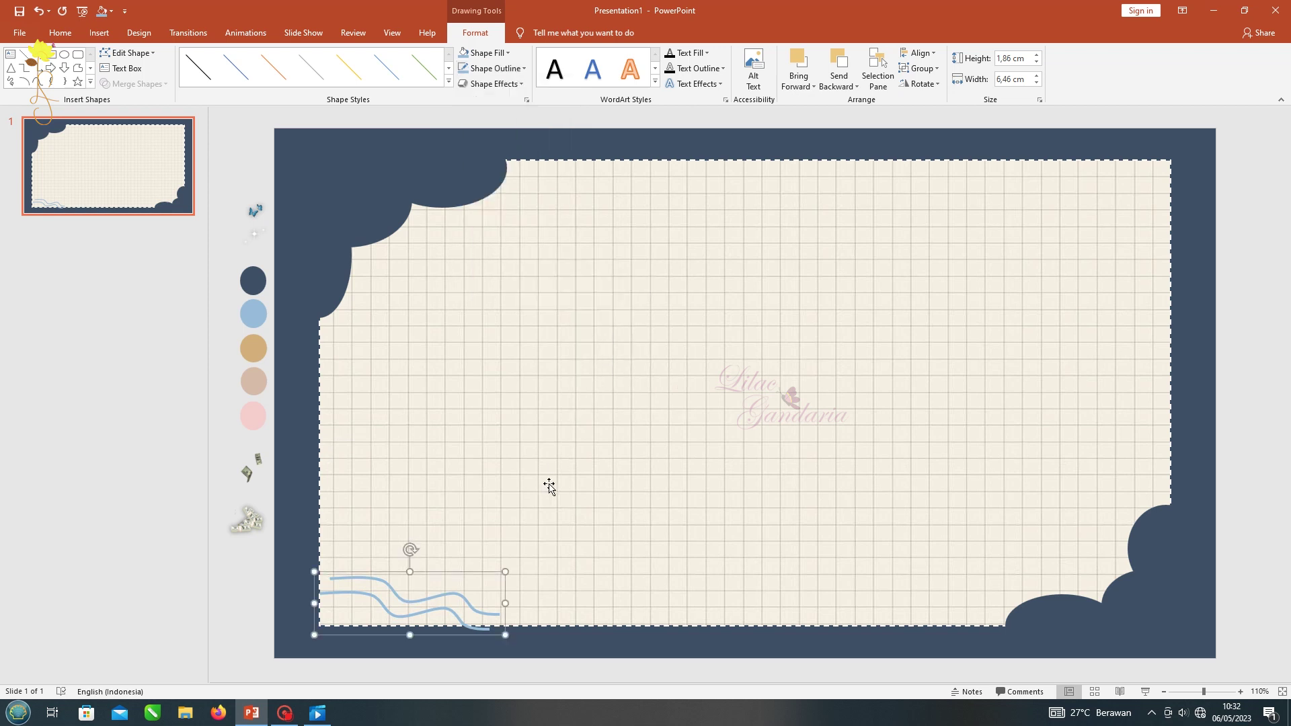
- Move the curves onto the slide's bottom-left edge and make their lines white
left_click_drag(449, 595, 444, 589)
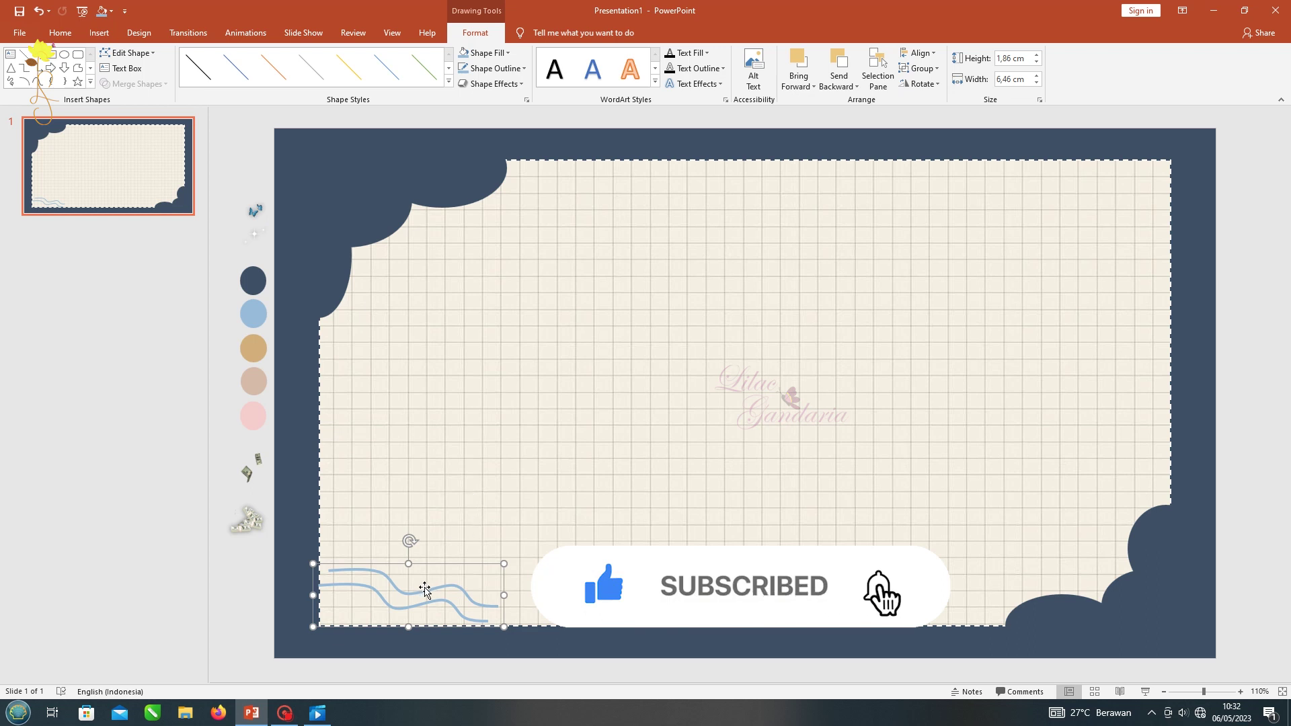
left_click_drag(403, 591, 361, 625)
right_click(361, 626)
key("Escape")
left_click(308, 618)
left_click(777, 68)
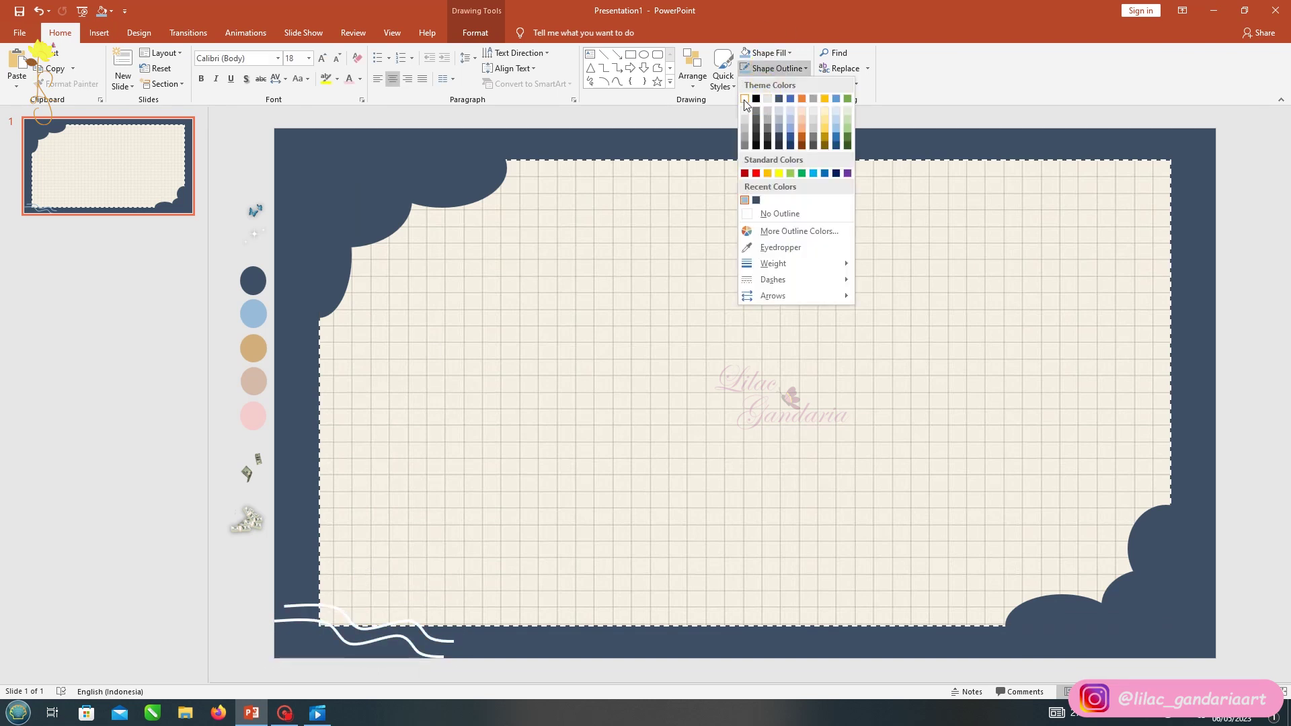
left_click(747, 99)
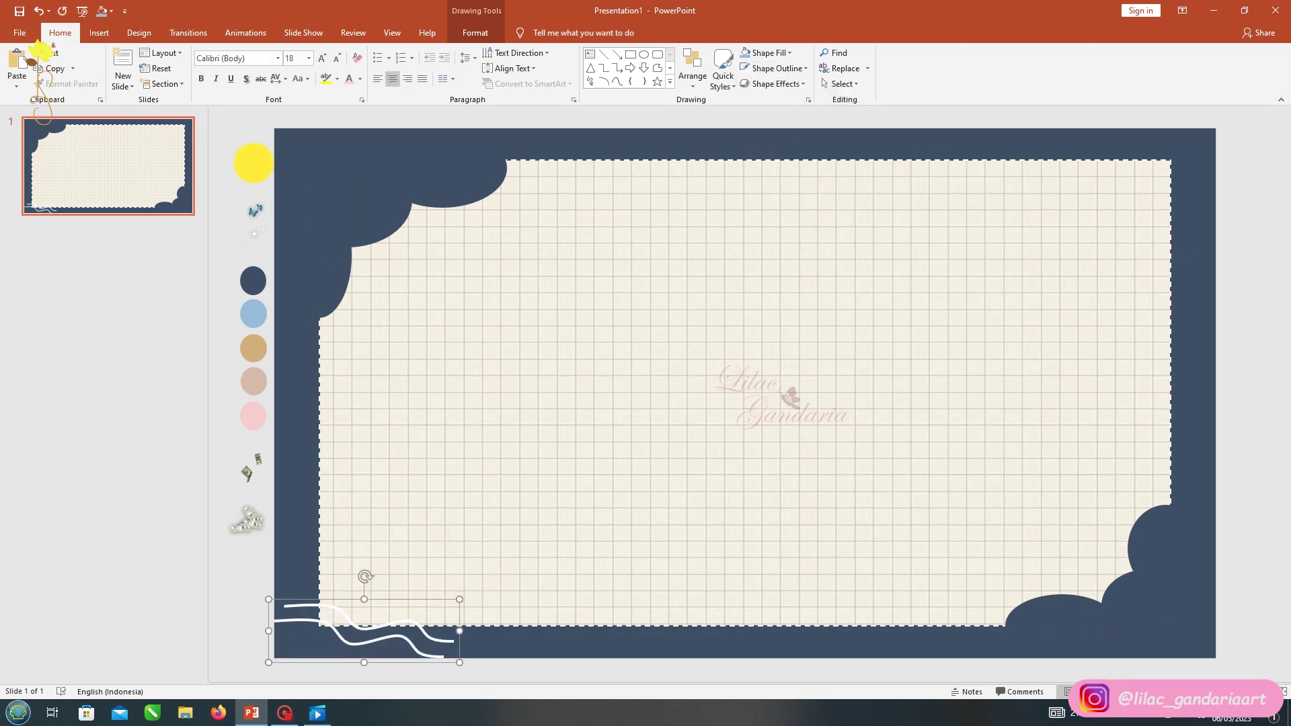
left_click(255, 164)
- Draw a rounded rectangle with an offset copy, both with a dark long-dash 1½ pt outline
mouse_move(547, 232)
left_mouse_down()
mouse_move(851, 349)
mouse_move(889, 377)
left_mouse_up()
left_click_drag(571, 235, 591, 239)
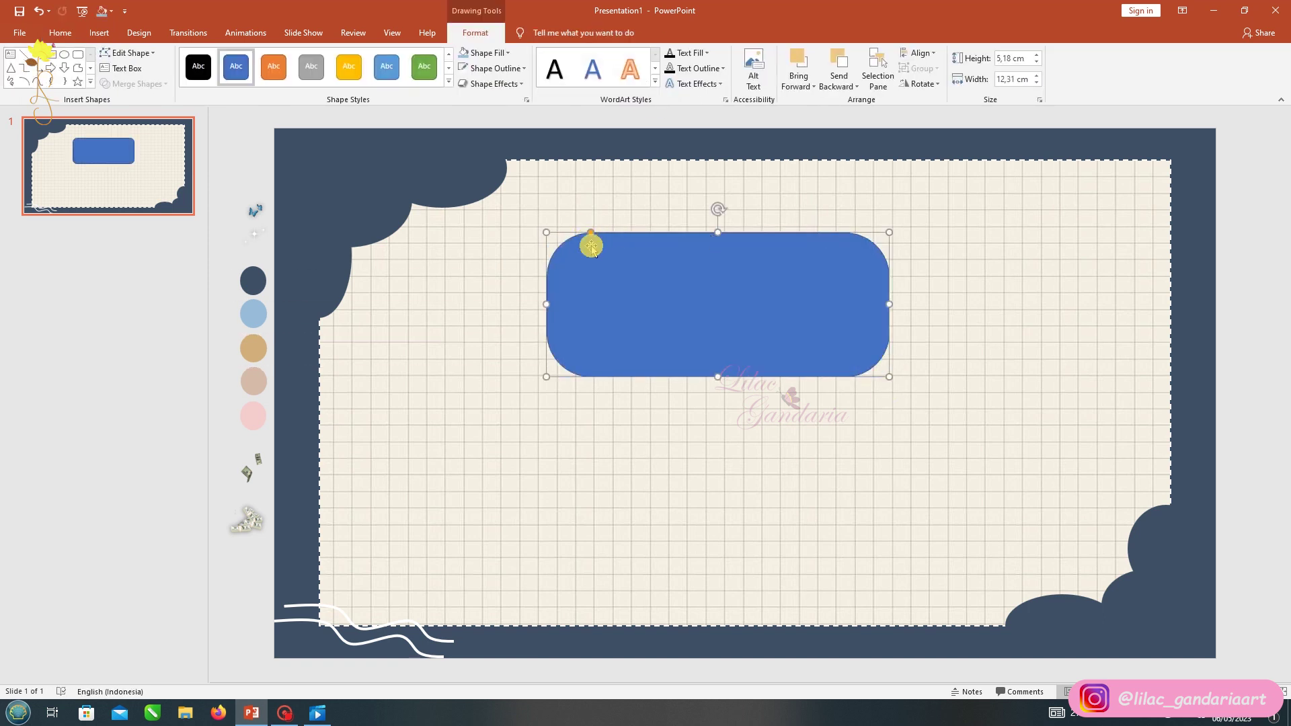
left_click_drag(643, 312, 691, 326)
left_click(541, 282, "shift")
left_click(479, 70)
left_click(474, 199)
left_click(494, 68)
left_click(630, 311)
left_click(494, 68)
left_click(605, 325)
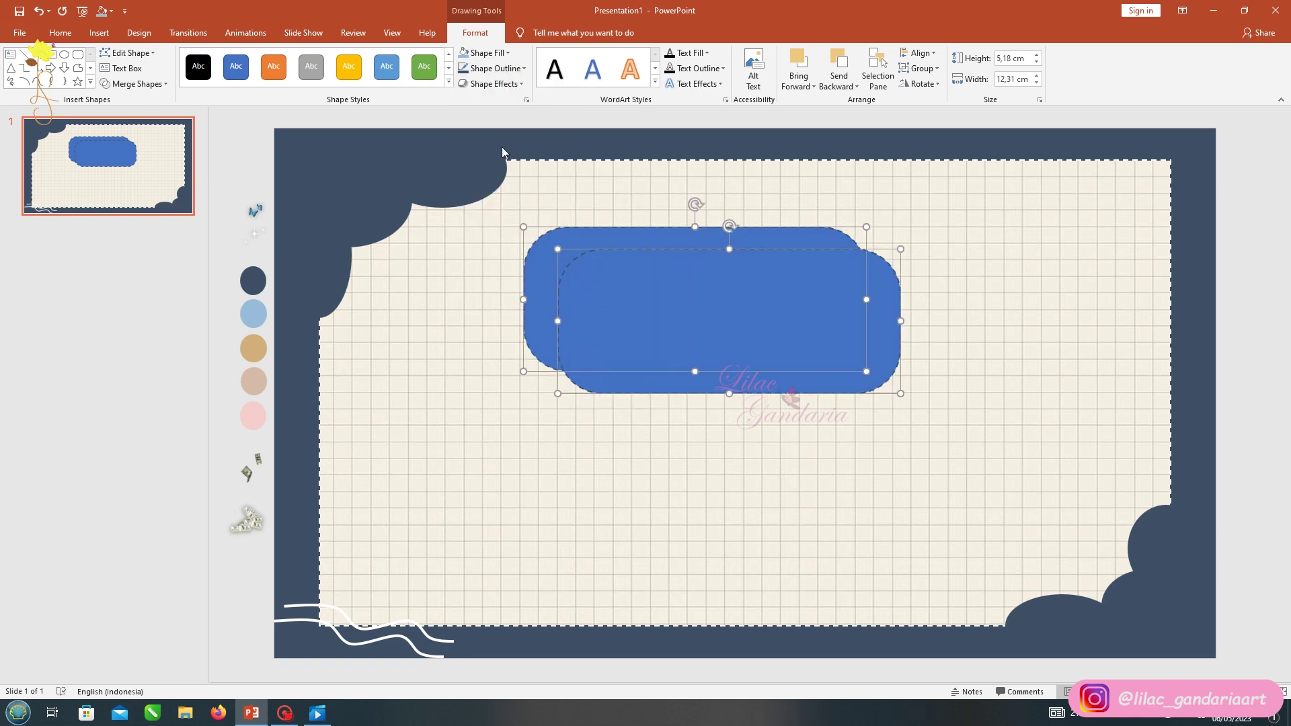
- Fill the front frame white and the back frame light blue from the palette swatch
left_click(626, 298)
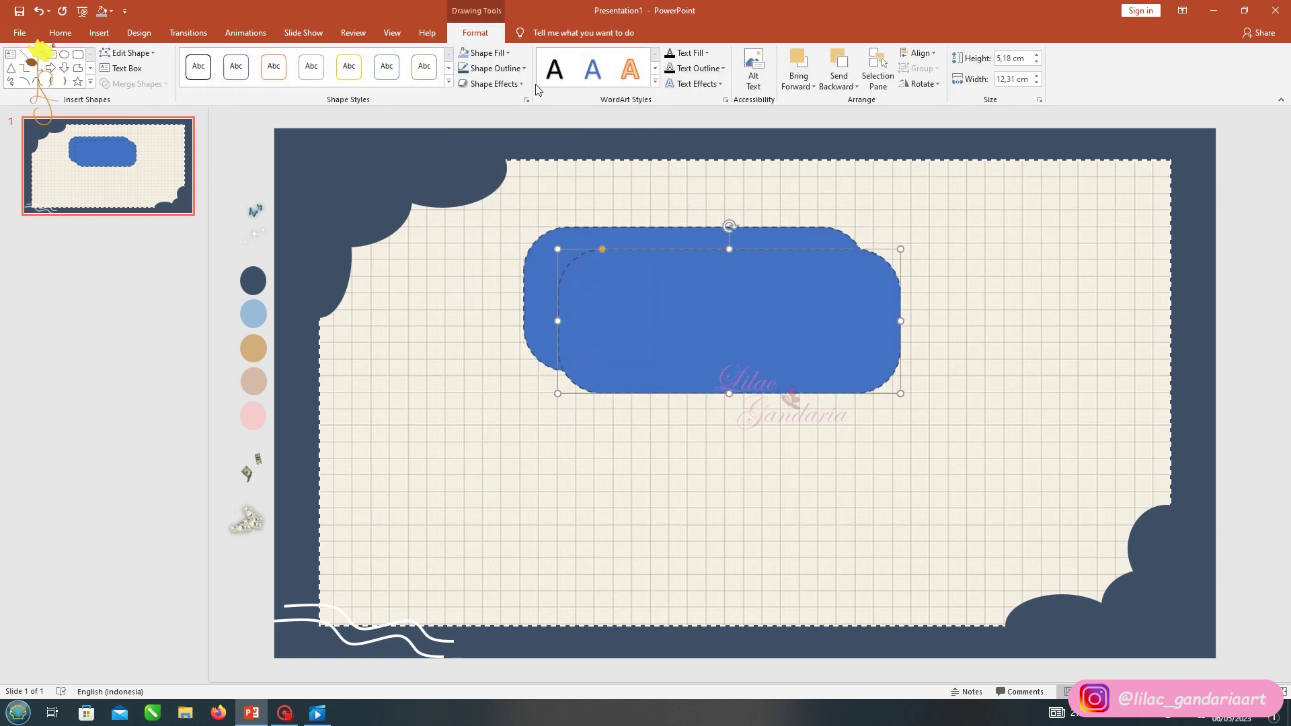
left_click(483, 52)
left_click(463, 153)
left_click(540, 274)
left_click(483, 50)
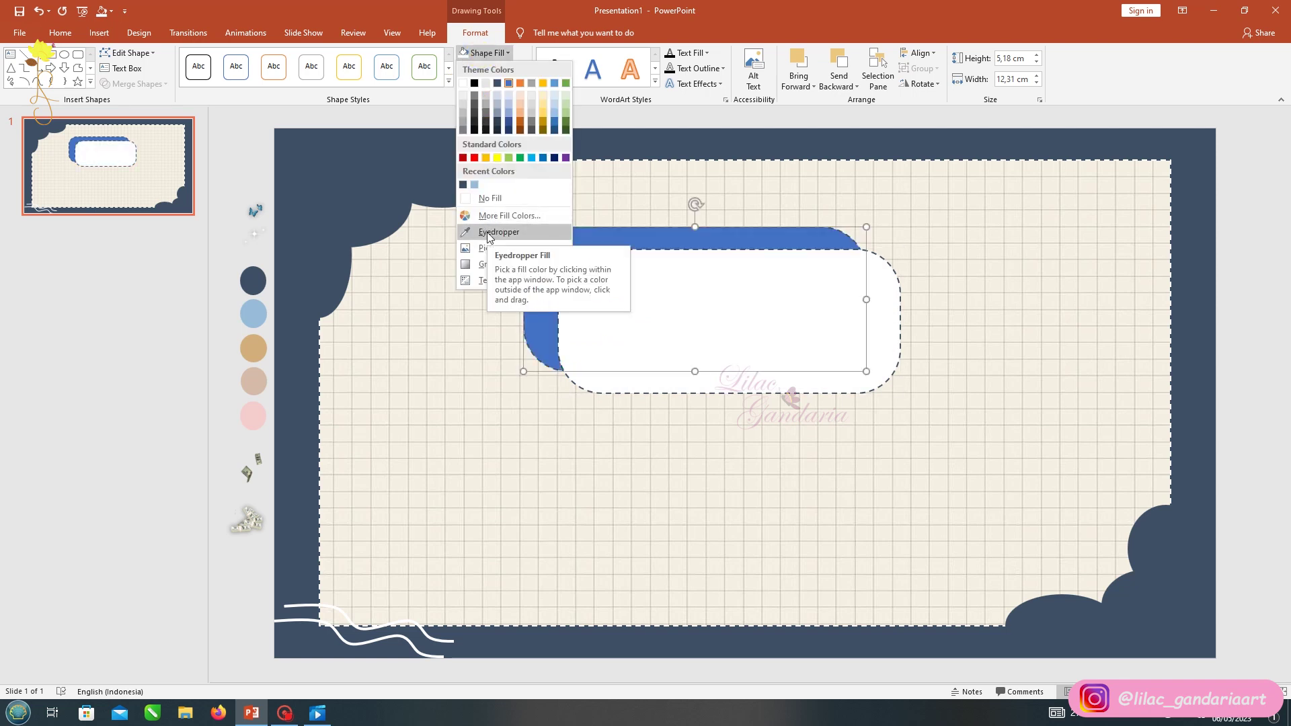
left_click(488, 228)
left_click(253, 313)
left_click(292, 225)
- Enlarge the white frame toward the bottom-right, then bring up Insert Pictures
left_click(592, 337)
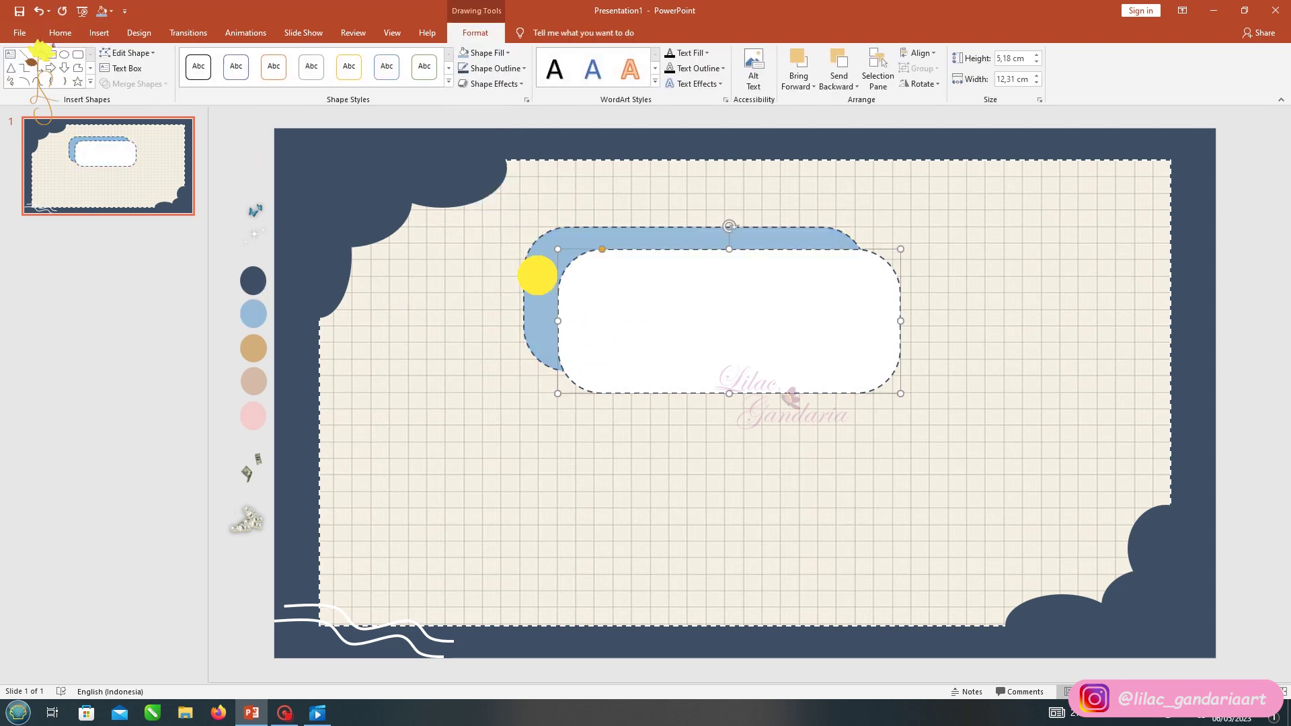
left_click(537, 274, "shift")
left_click(493, 68)
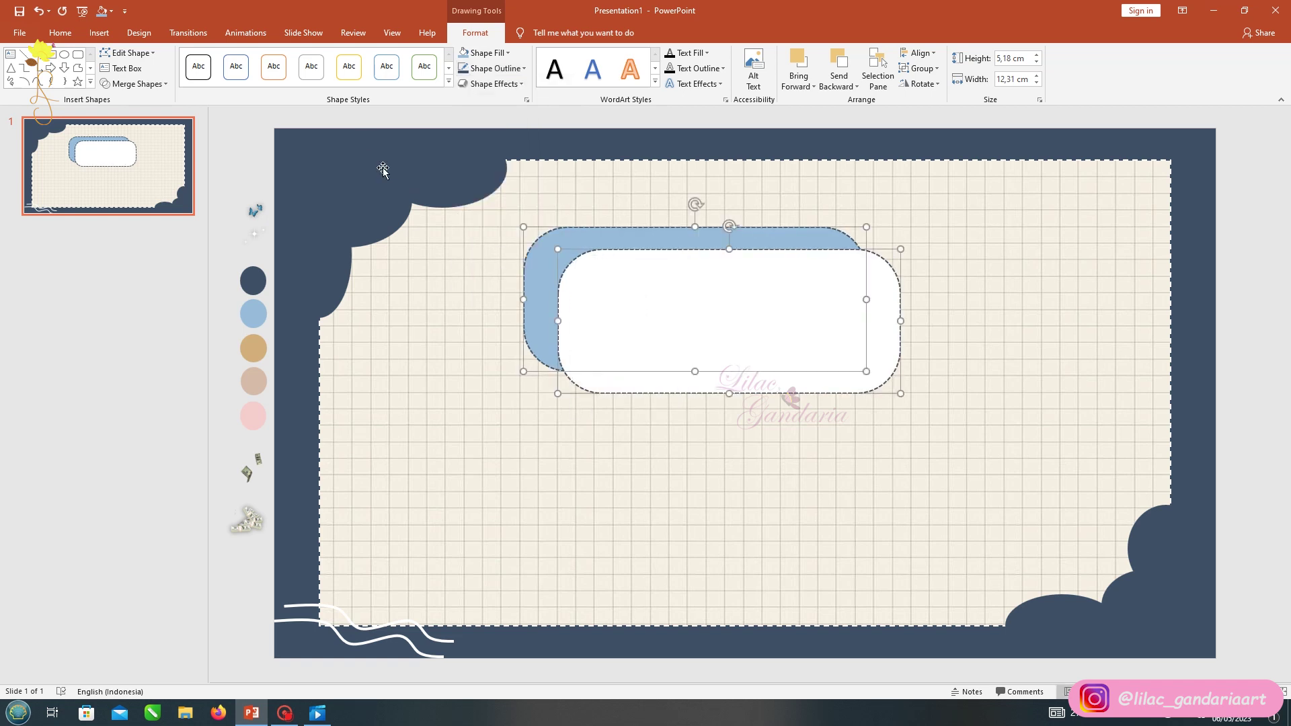
left_click_drag(906, 402, 930, 416)
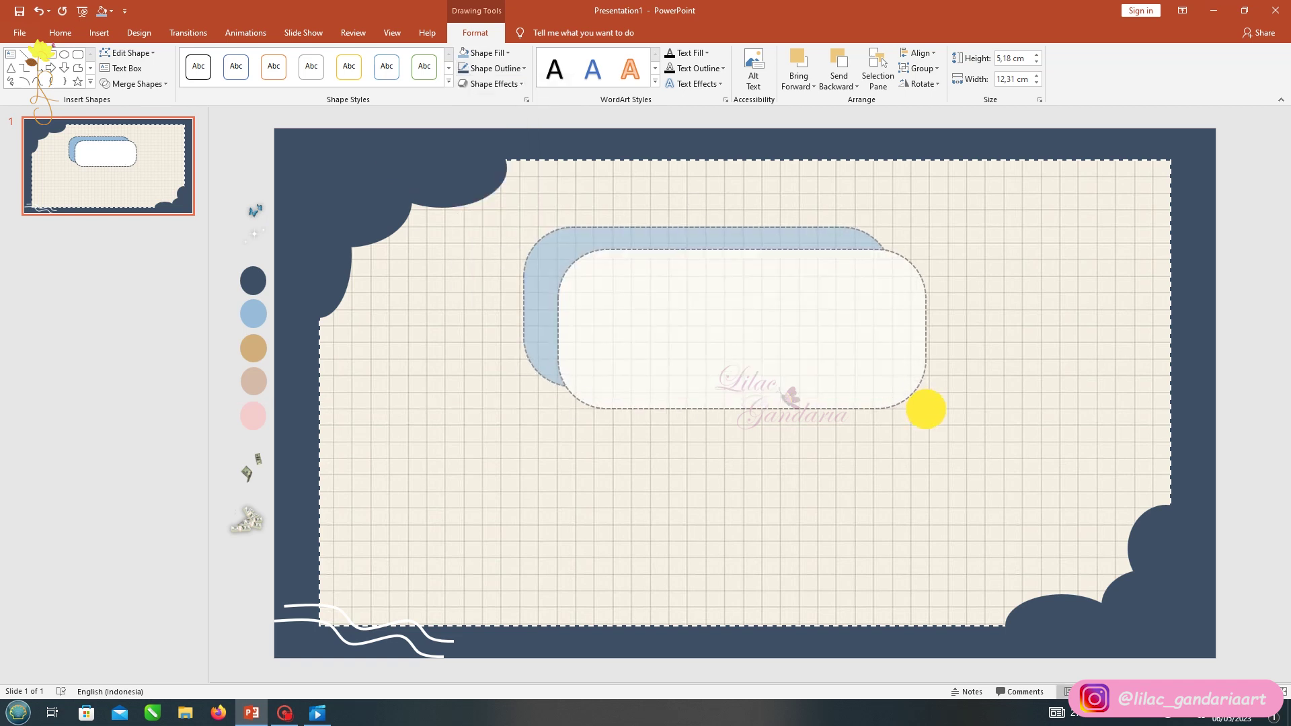
left_click(231, 144)
left_click(99, 33)
left_click(83, 58)
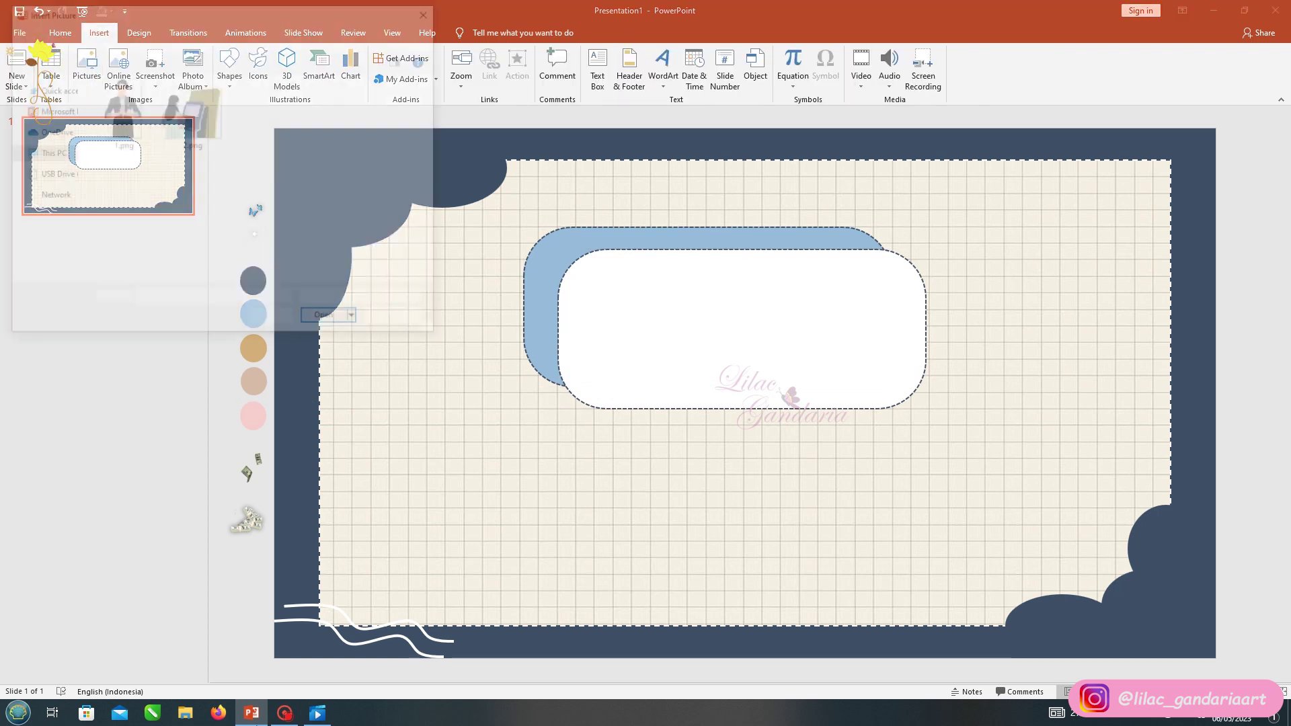
- Insert the woman-at-ATM picture, flip it horizontally, and add an outer shadow
double_click(202, 113)
left_click(1098, 84)
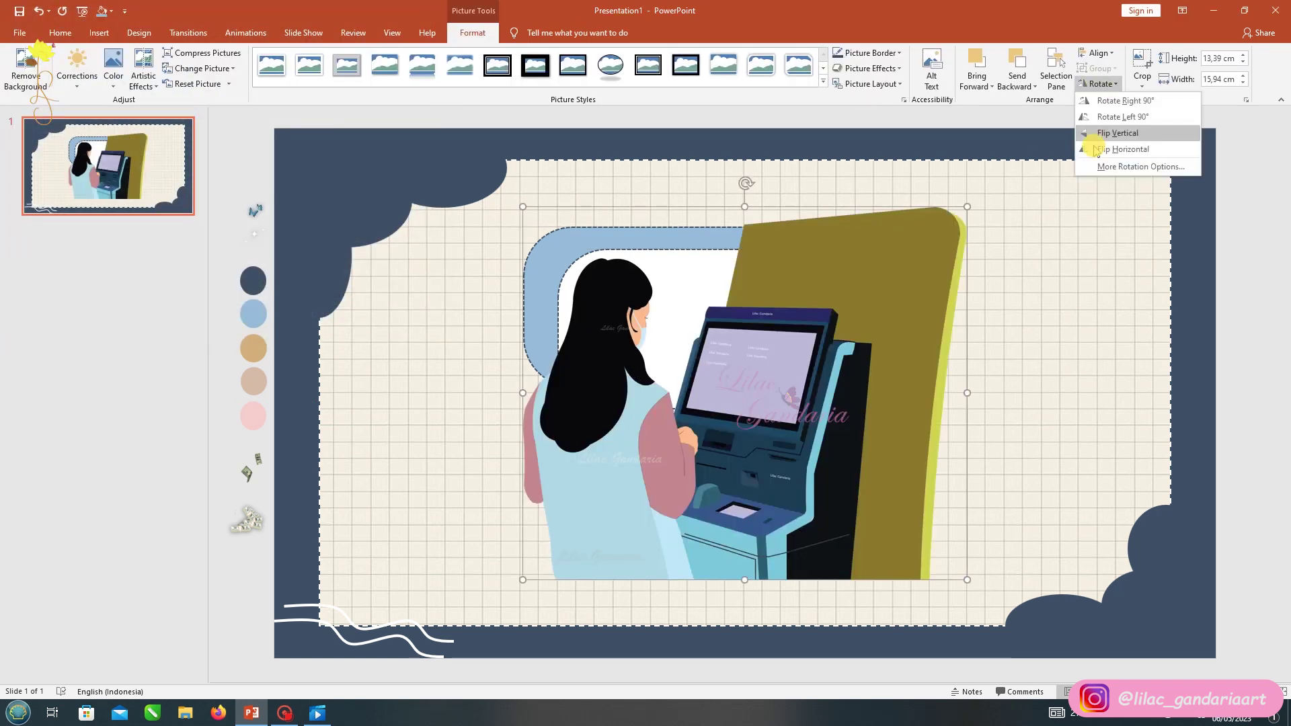
left_click(1106, 145)
left_click(870, 68)
mouse_move(877, 124)
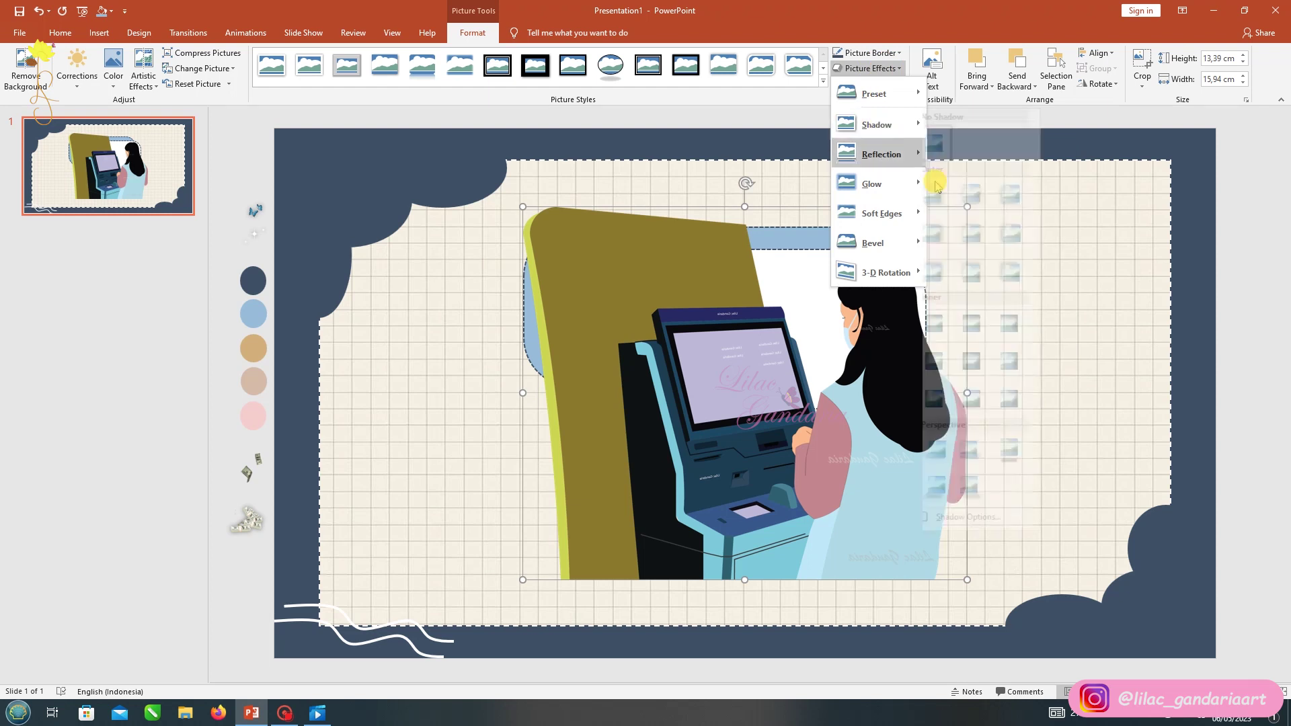
left_click(974, 213)
- Size the ATM picture to about 7.57 × 9.01 cm at bottom-left with a bottom-left offset shadow
left_click_drag(968, 207, 774, 368)
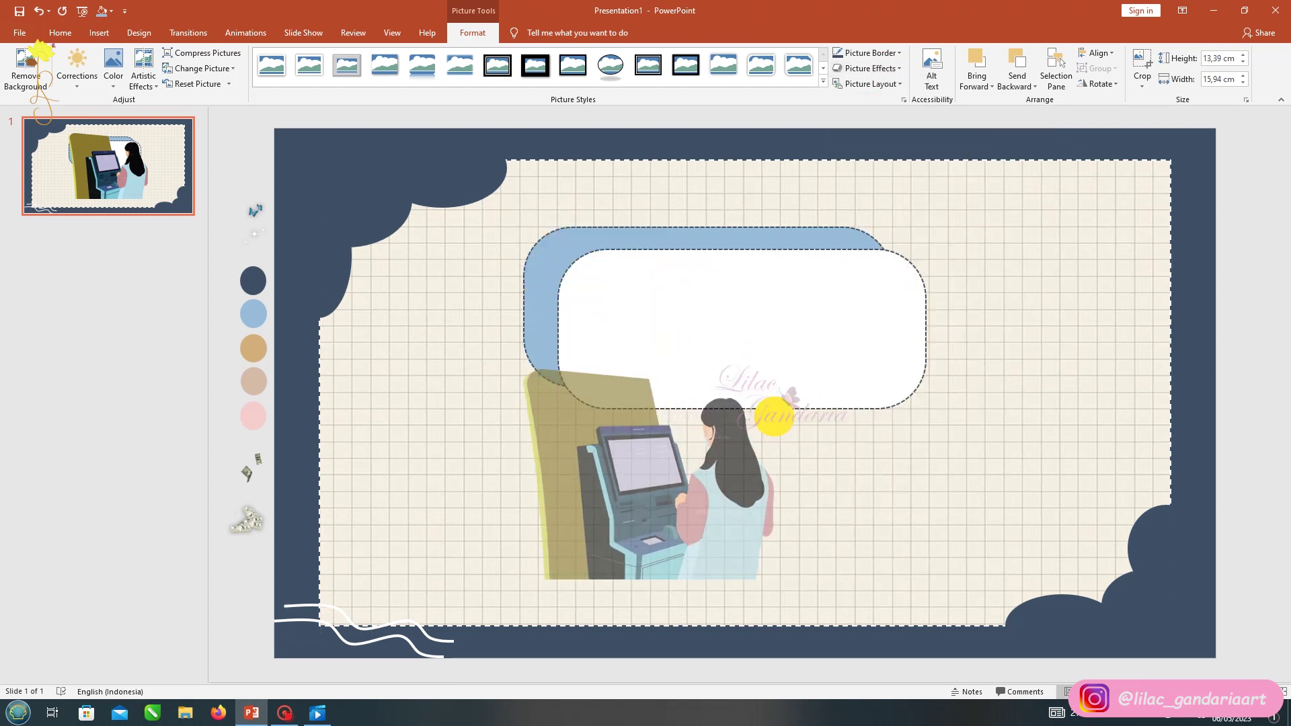
left_click_drag(673, 470, 450, 517)
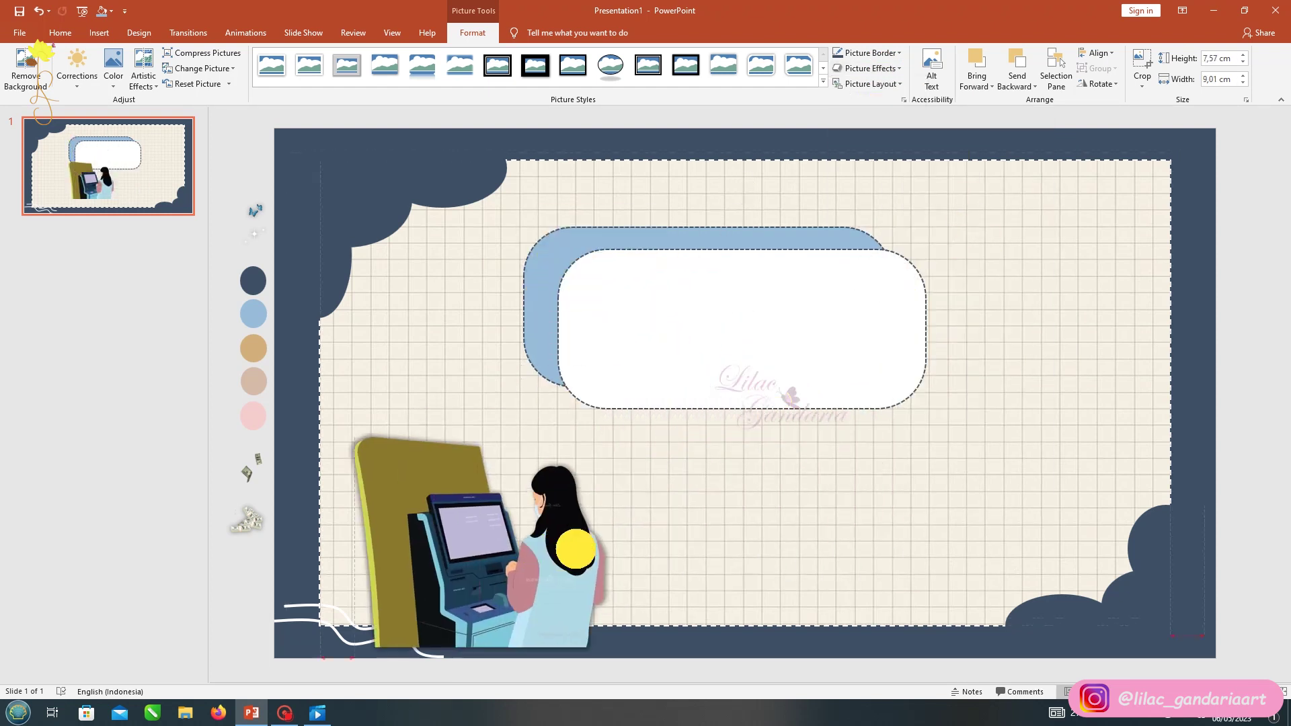
left_click(893, 69)
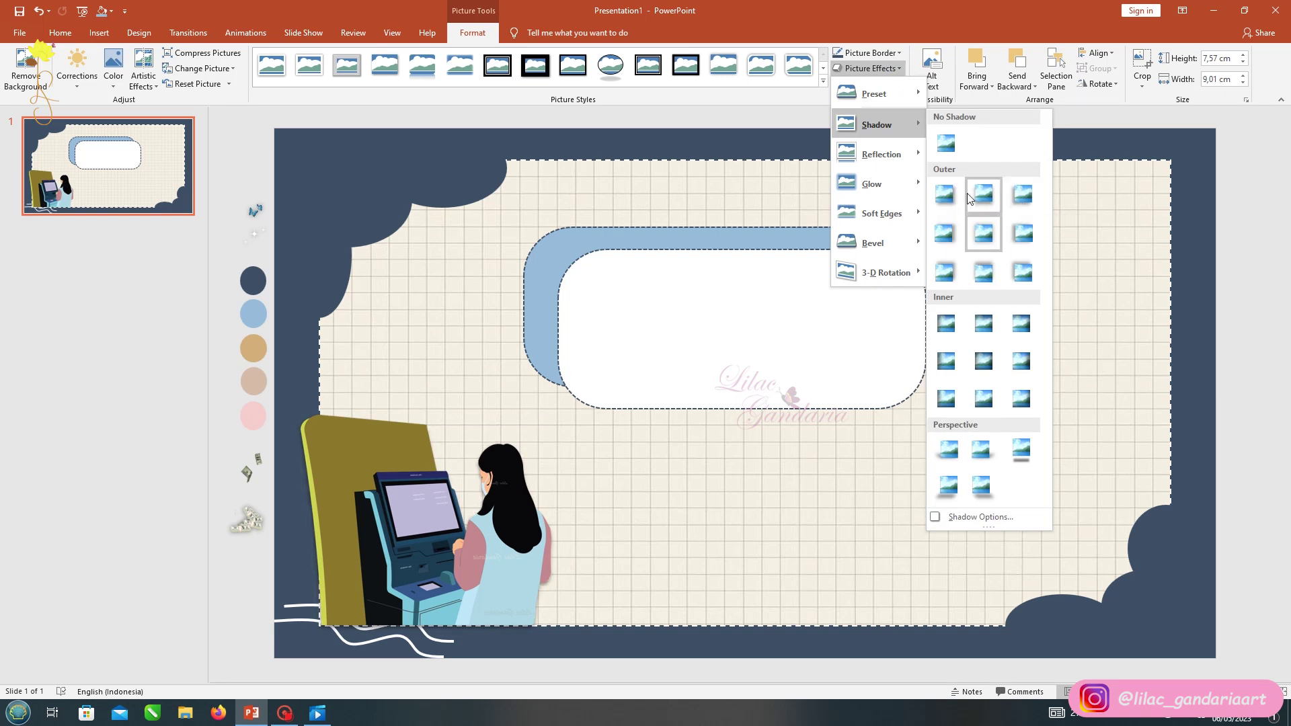
left_click(983, 202)
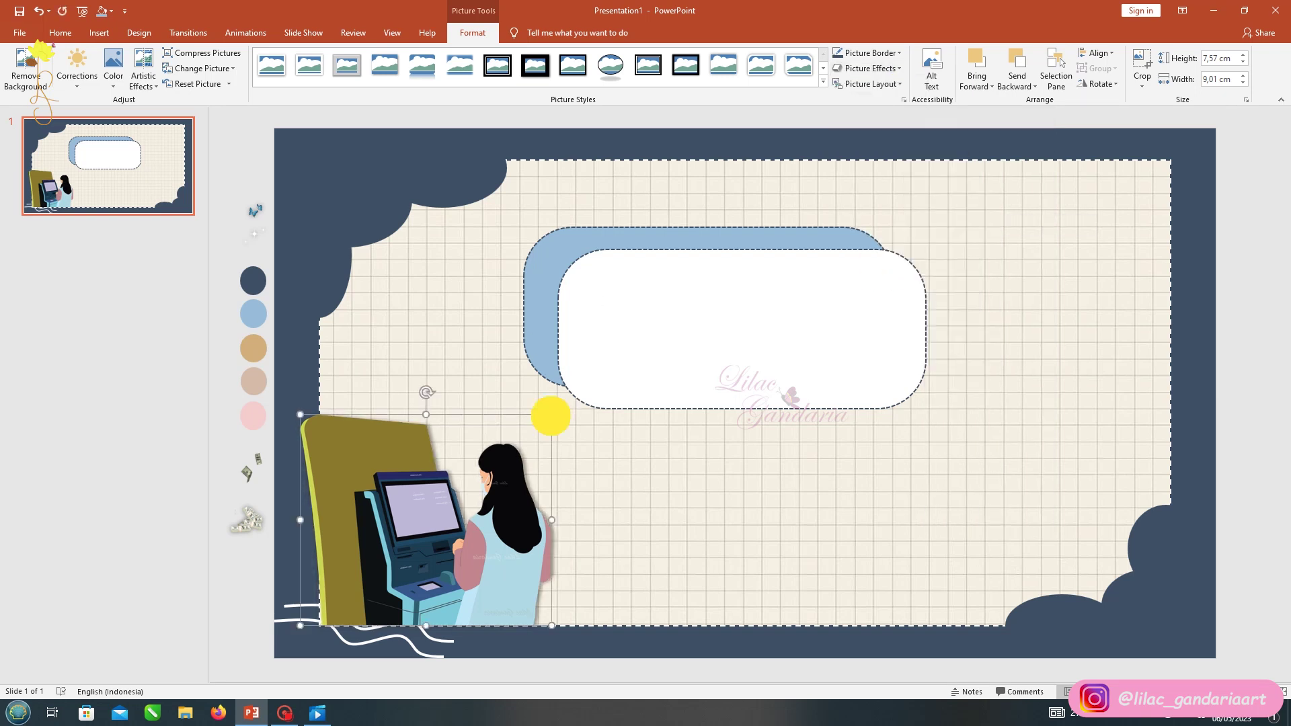
left_click_drag(551, 417, 578, 392)
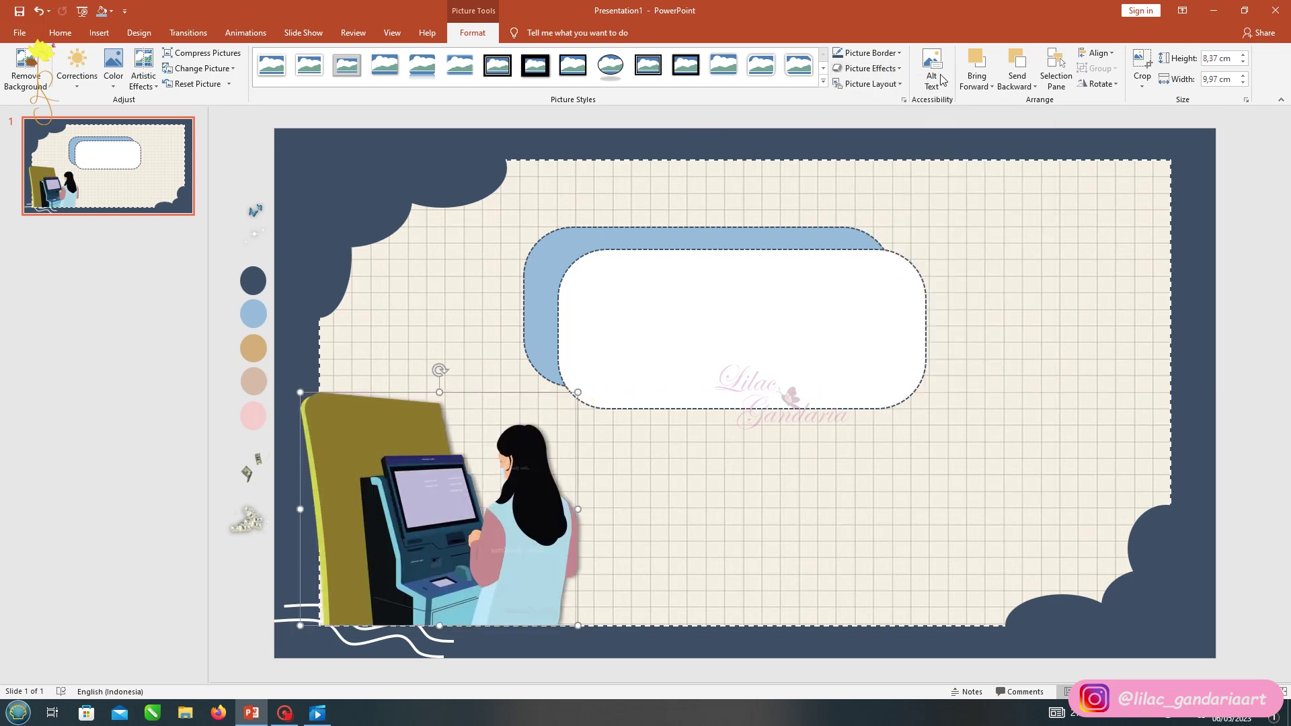
- Insert the greeting businesswoman picture, resize it, and place it on the slide's right side
left_click(840, 116)
left_click(99, 32)
left_click(77, 67)
double_click(129, 117)
left_click_drag(598, 158, 726, 363)
left_click_drag(781, 473, 1015, 342)
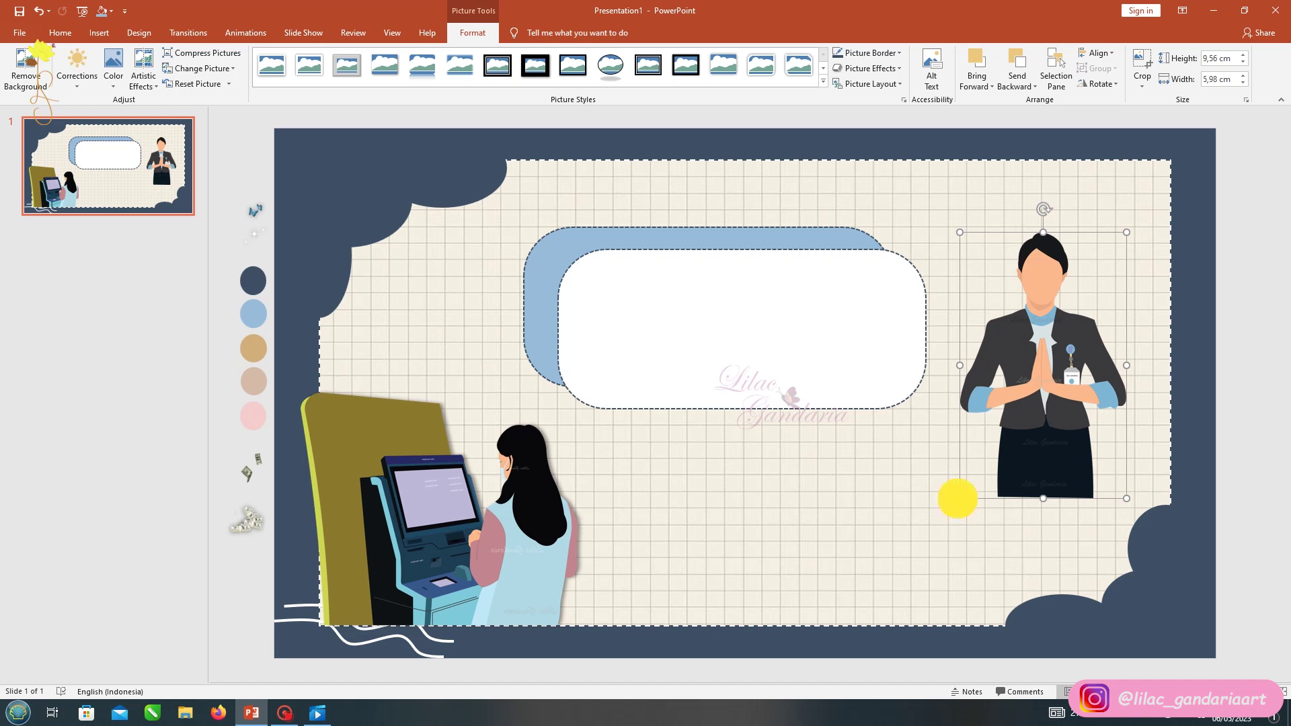
left_click_drag(960, 498, 902, 595)
left_click_drag(1033, 485, 1060, 494)
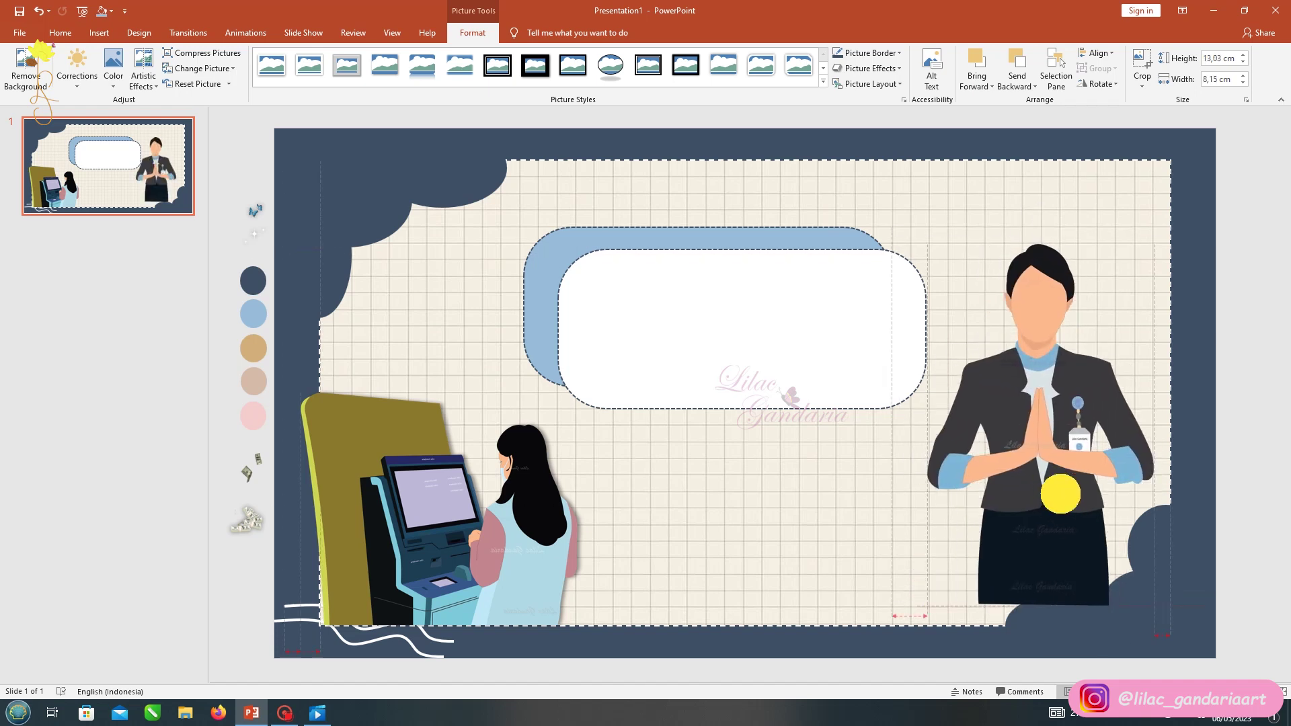
- Enlarge the ATM picture from its top-right corner and shift the businesswoman slightly left
left_click(547, 505)
left_click_drag(576, 392, 599, 374)
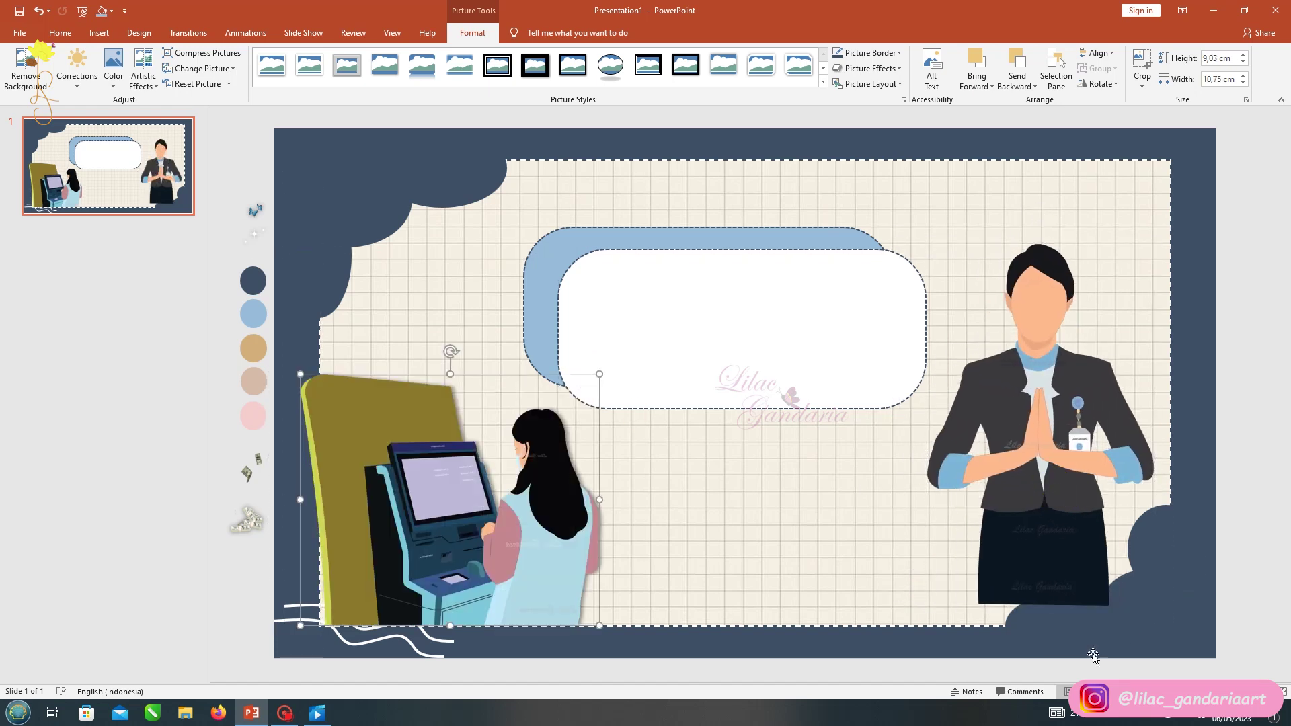
key("ctrl+v")
left_click(1174, 395)
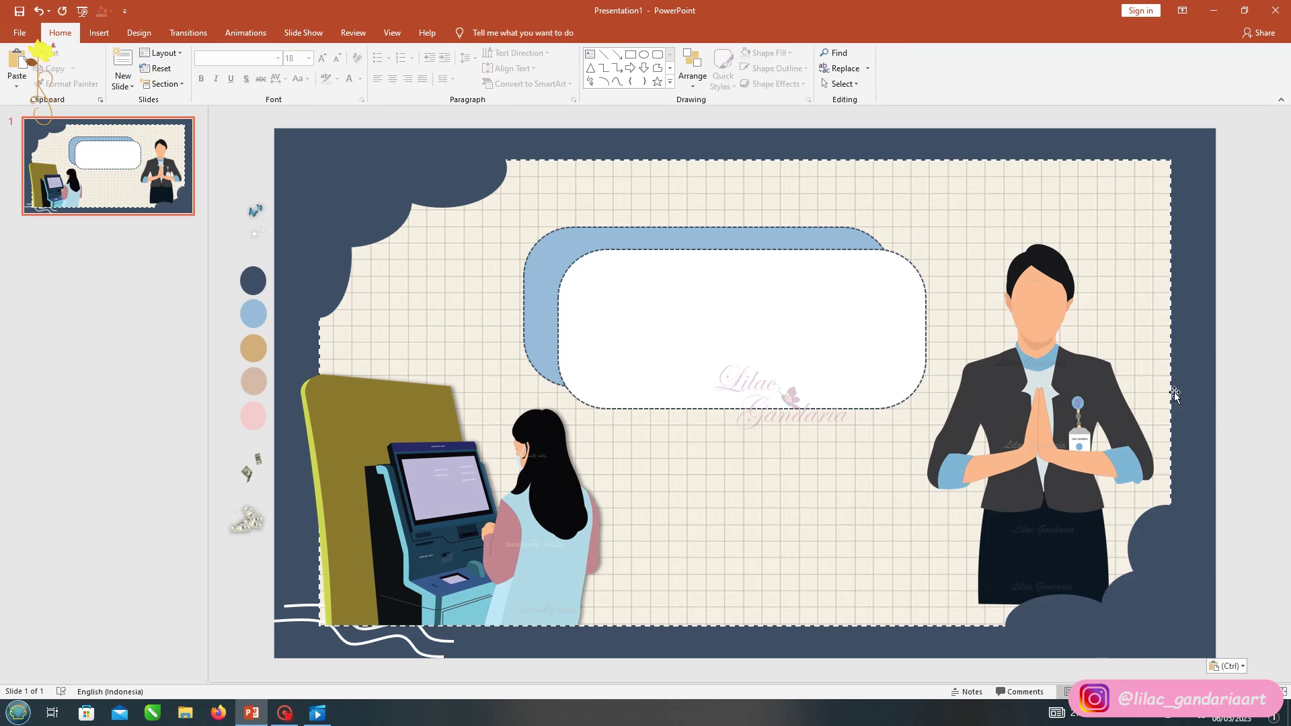
left_click_drag(1068, 393, 1058, 393)
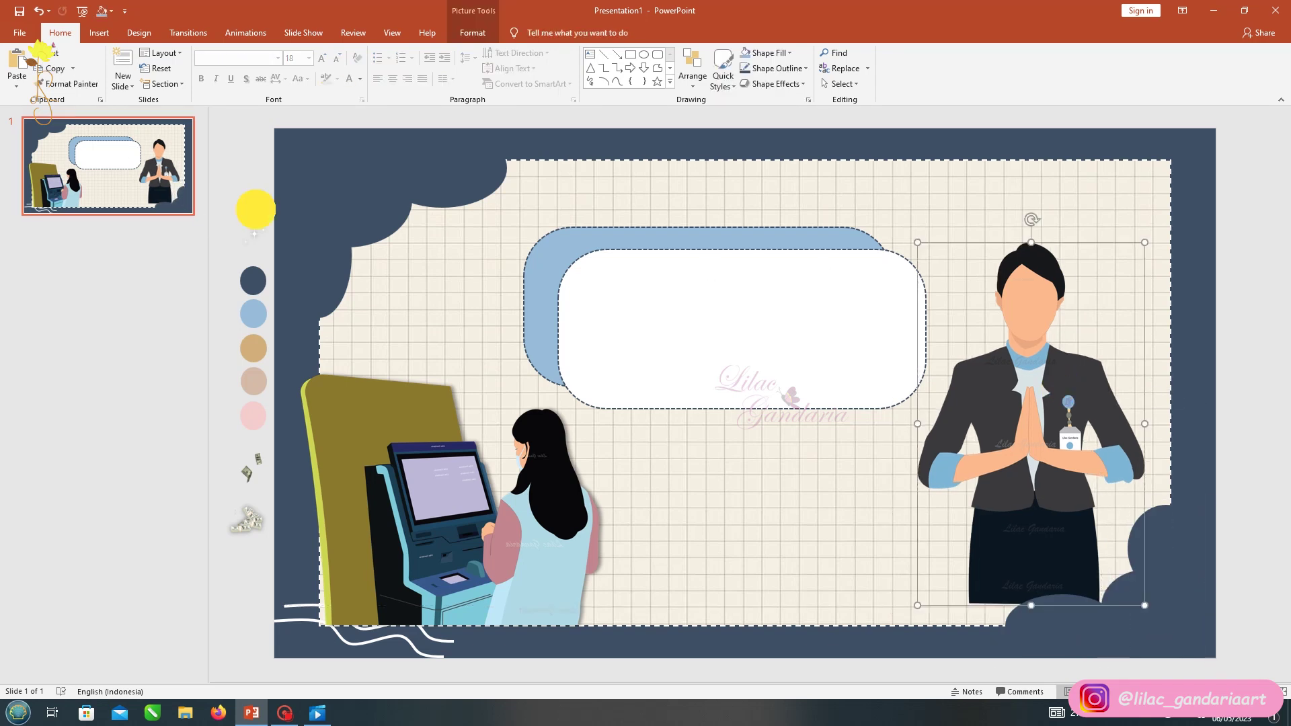
- Copy the sparkle and butterfly onto the slide, putting sparkles top-left and an enlarged butterfly on the frame
left_click(256, 210)
left_click(245, 243, "shift")
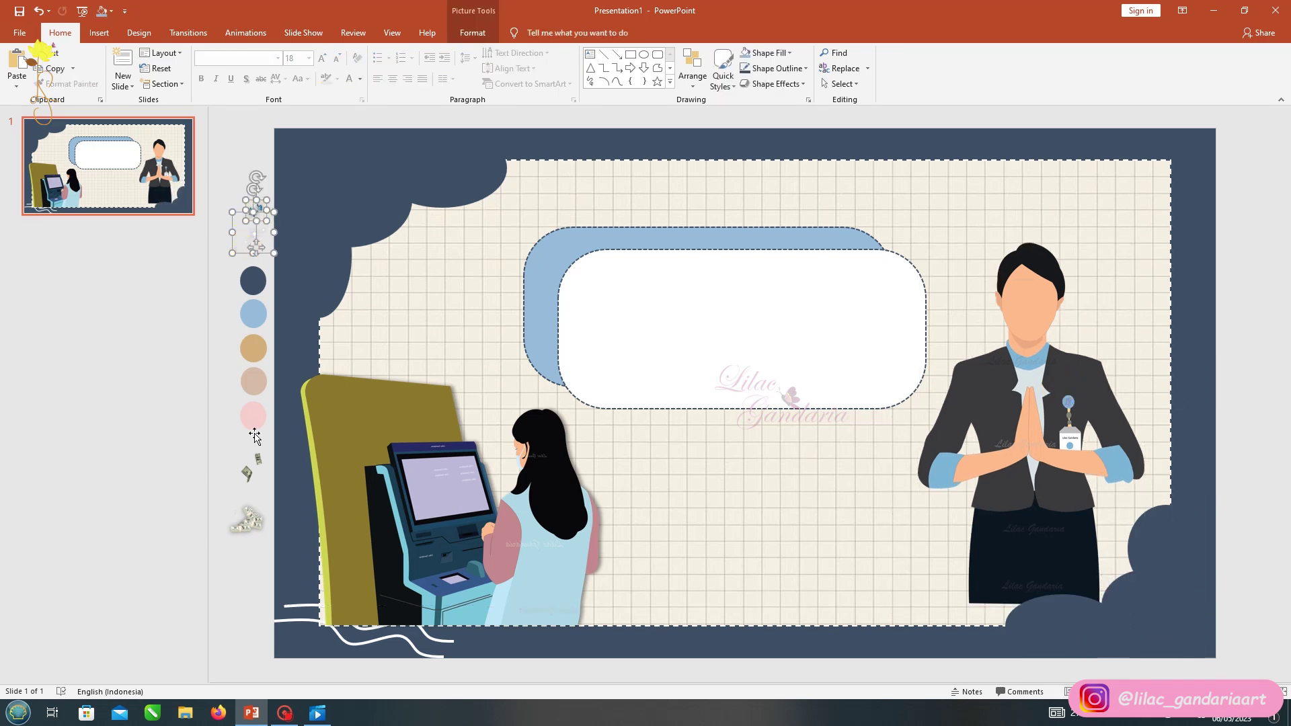
key("ctrl+v")
mouse_move(257, 210)
left_mouse_down()
mouse_move(490, 224)
mouse_move(342, 210)
mouse_move(327, 226)
left_mouse_up()
left_click(501, 238)
mouse_move(523, 251)
left_mouse_down()
mouse_move(554, 288)
mouse_move(553, 220)
mouse_move(924, 259)
left_mouse_up()
left_click(663, 255)
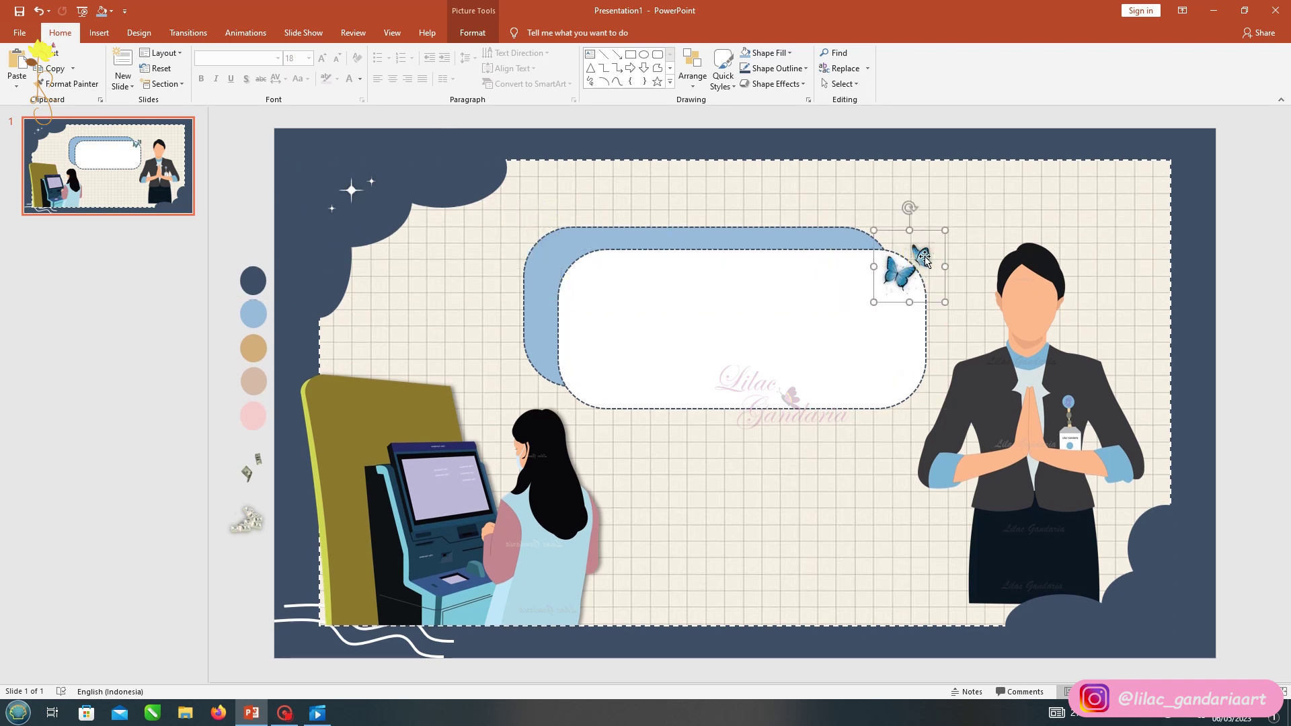
- Move the money-stack picture to the white frame's lower-right
left_click(239, 522)
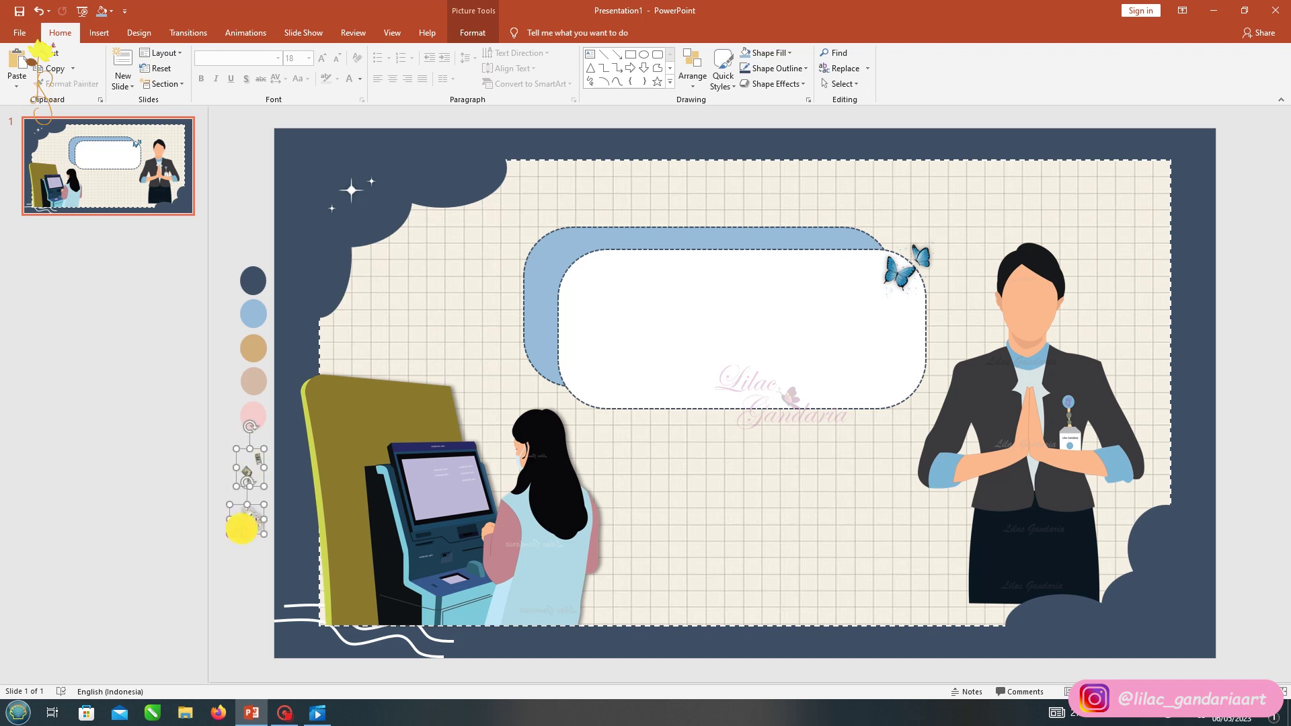
key("ctrl+z")
mouse_move(246, 520)
left_mouse_down()
mouse_move(878, 384)
mouse_move(848, 356)
left_mouse_up()
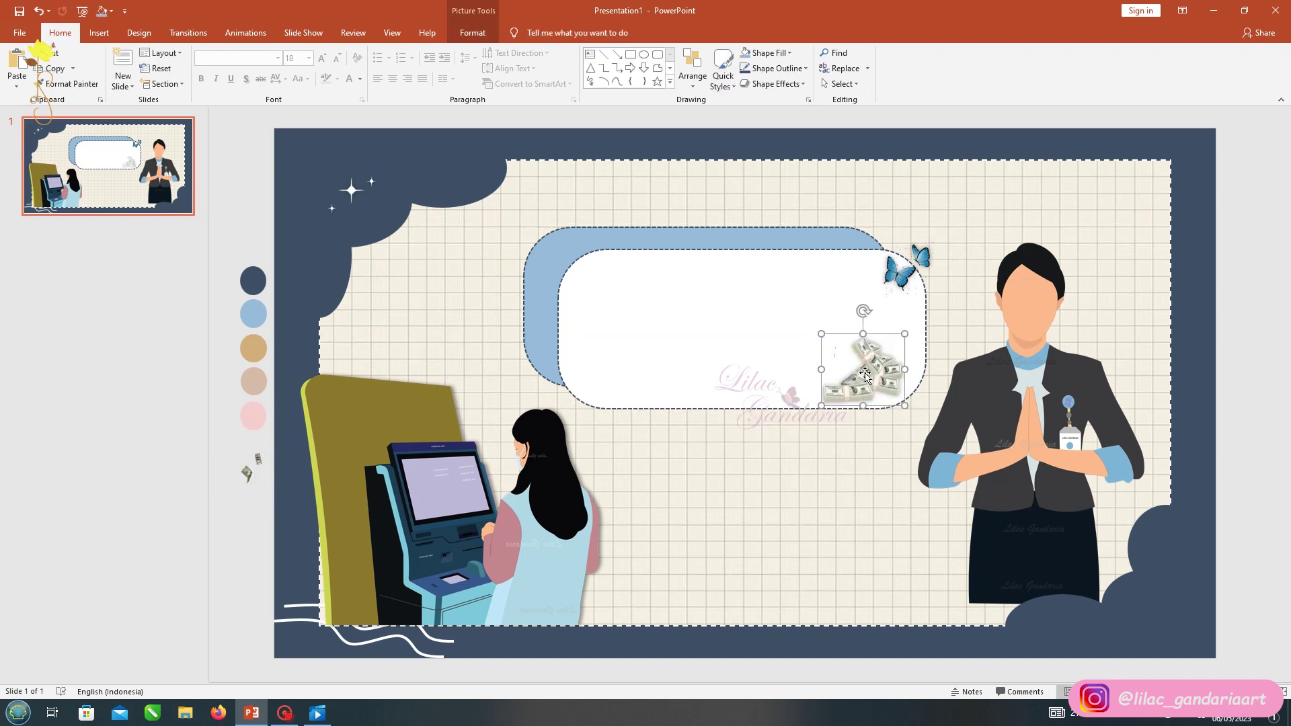
- Add a centred title text box reading 'PPT BANK THEME' at 44 pt inside the white frame
left_click(590, 54)
left_click_drag(615, 281, 799, 369)
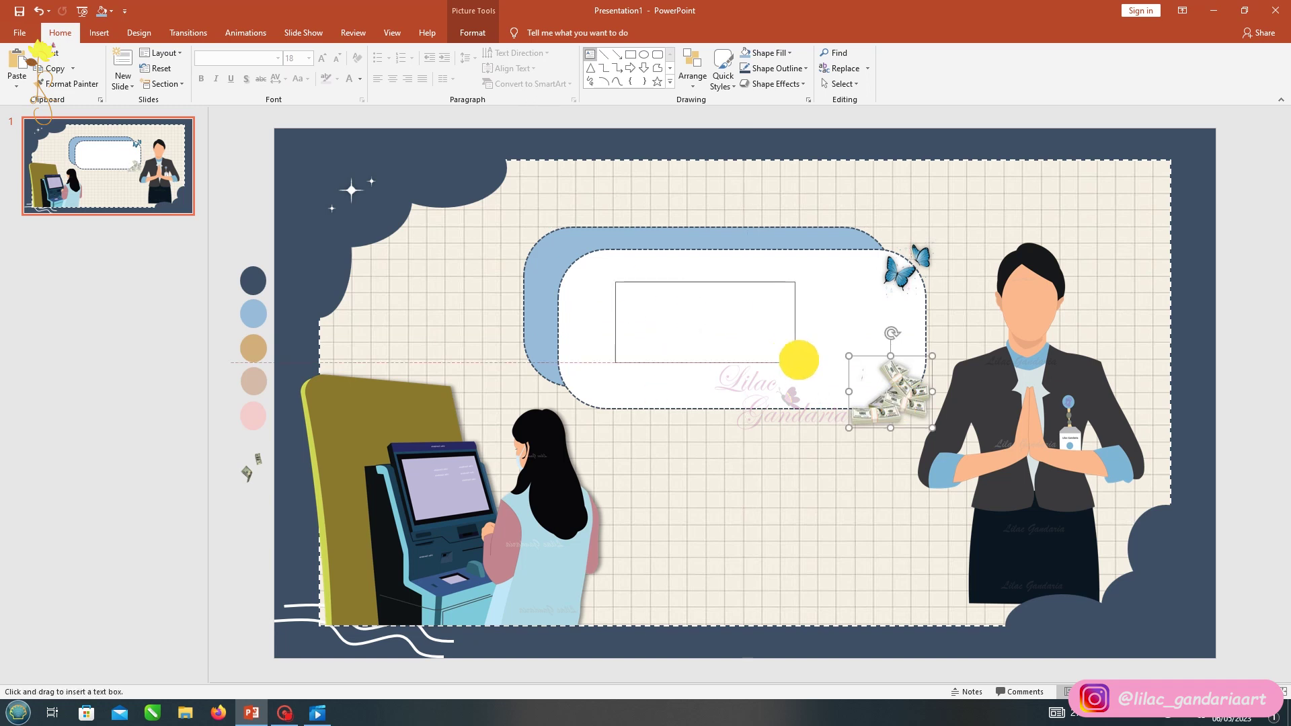
type("PPT BANK THEME")
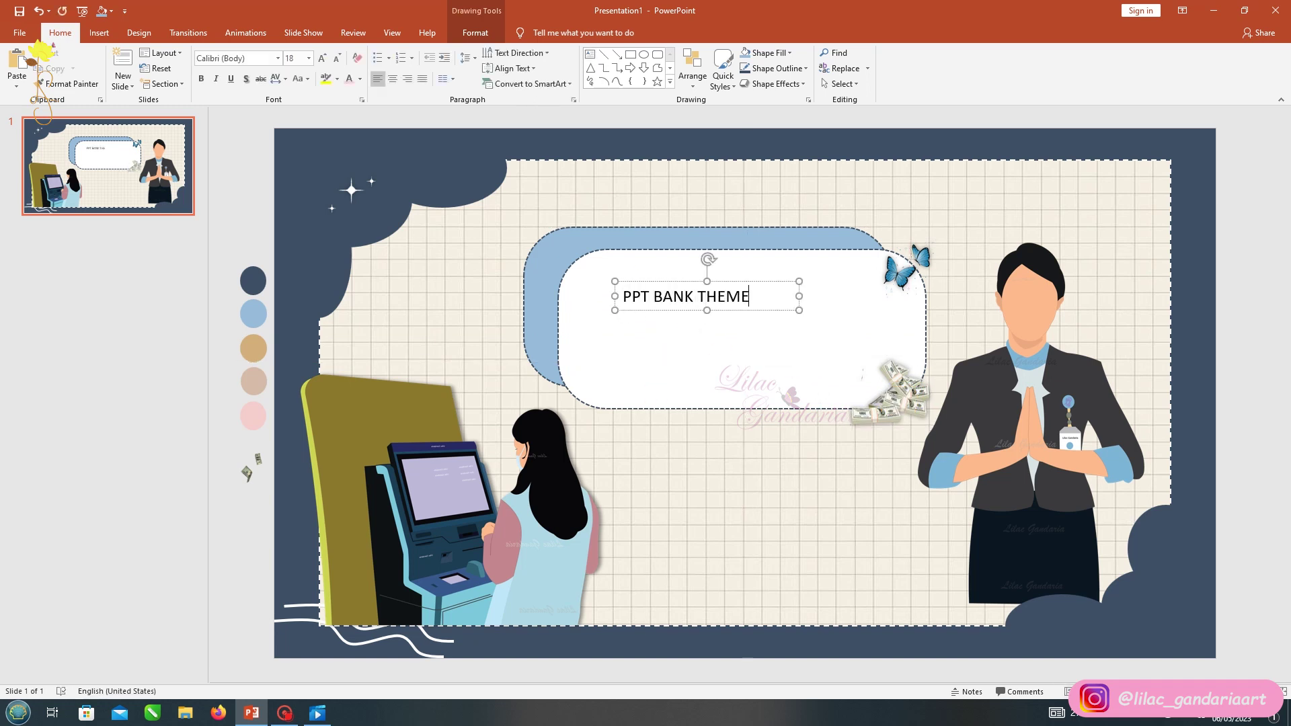
key("ctrl+a")
key("ctrl+e")
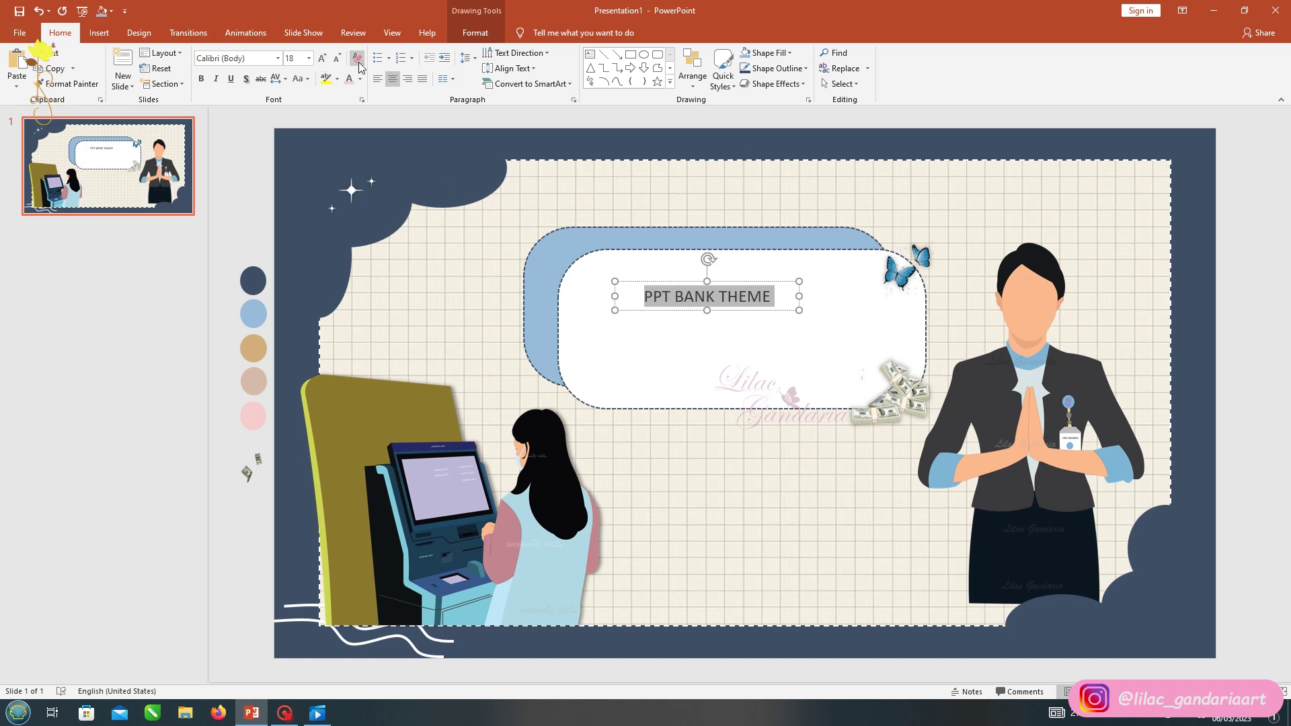
left_click(308, 58)
left_click(296, 261)
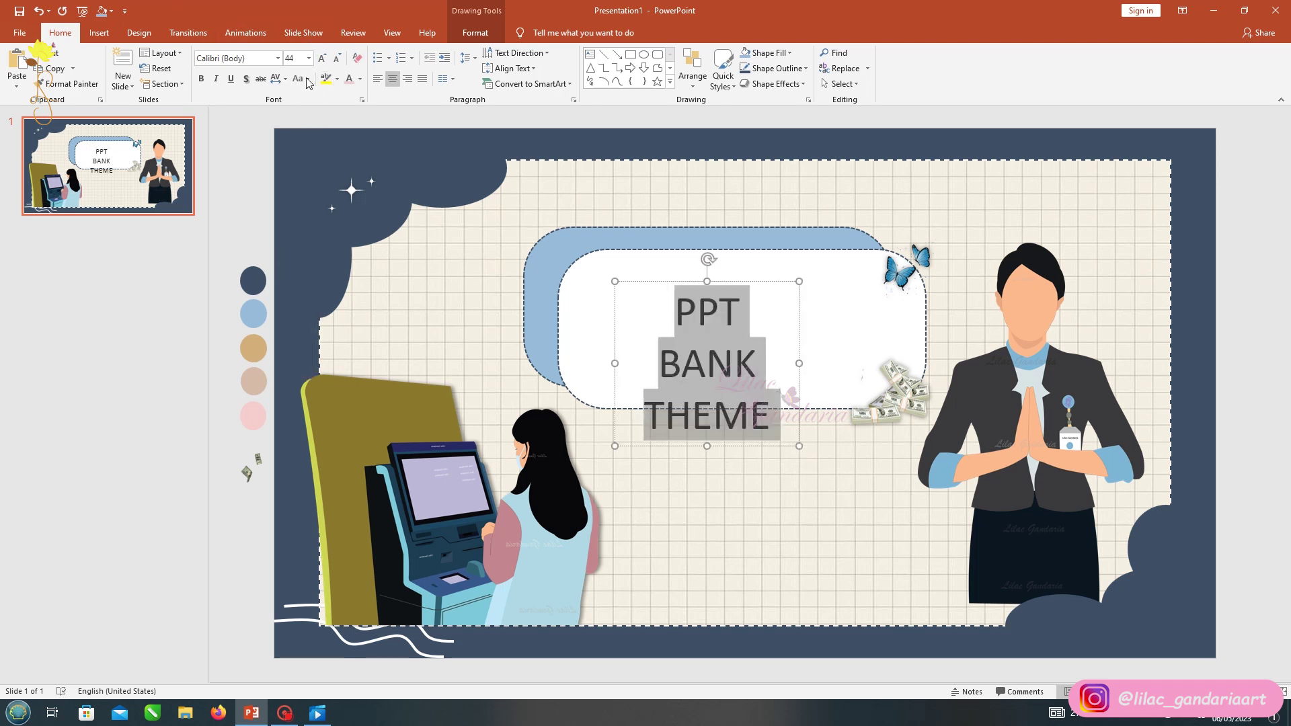
- Set the title in Berlin Sans FB Demi, widen its box and nudge it up-right
left_click(277, 58)
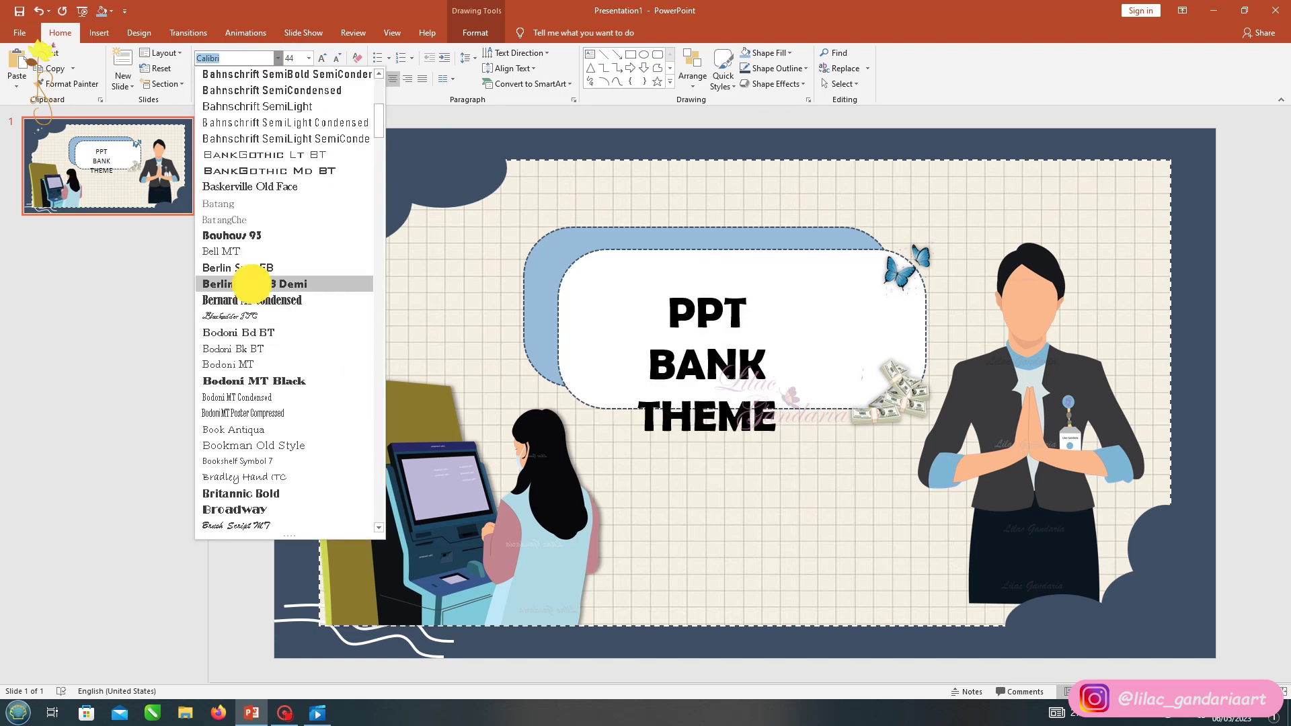
left_click(251, 283)
left_click_drag(799, 363, 855, 364)
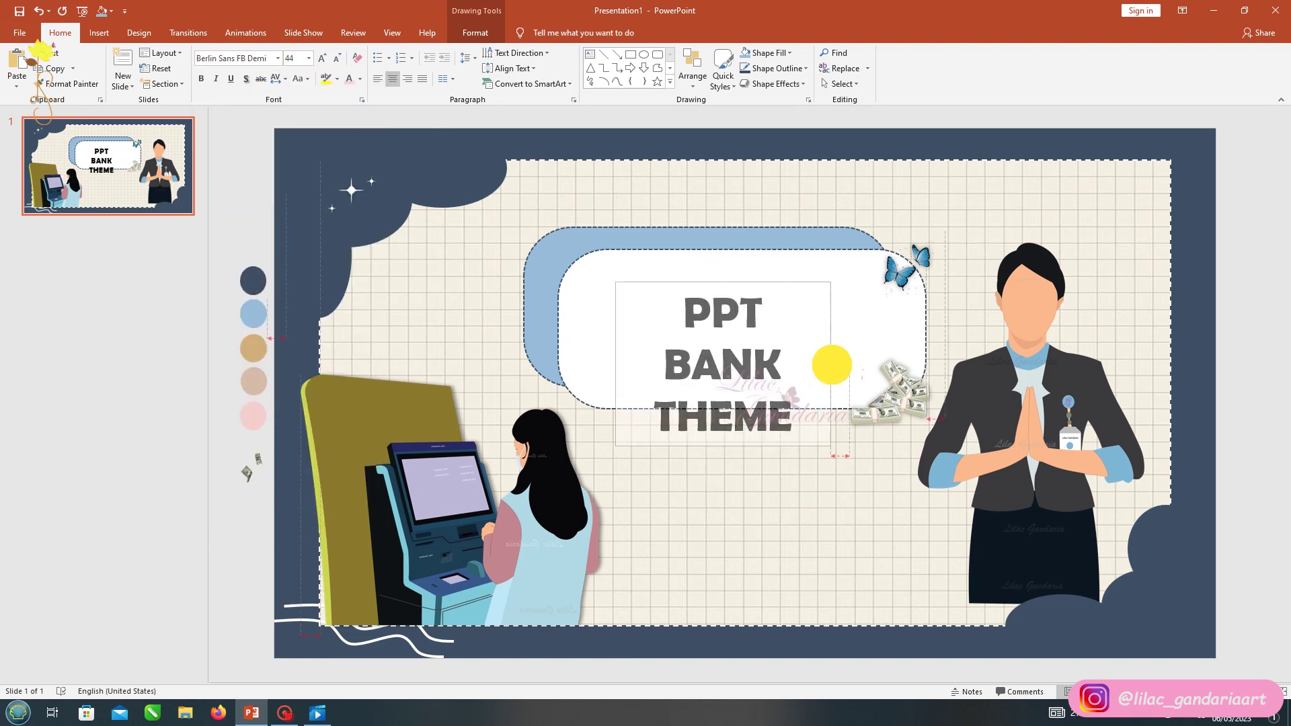
left_click(804, 330)
left_click_drag(717, 284, 726, 272)
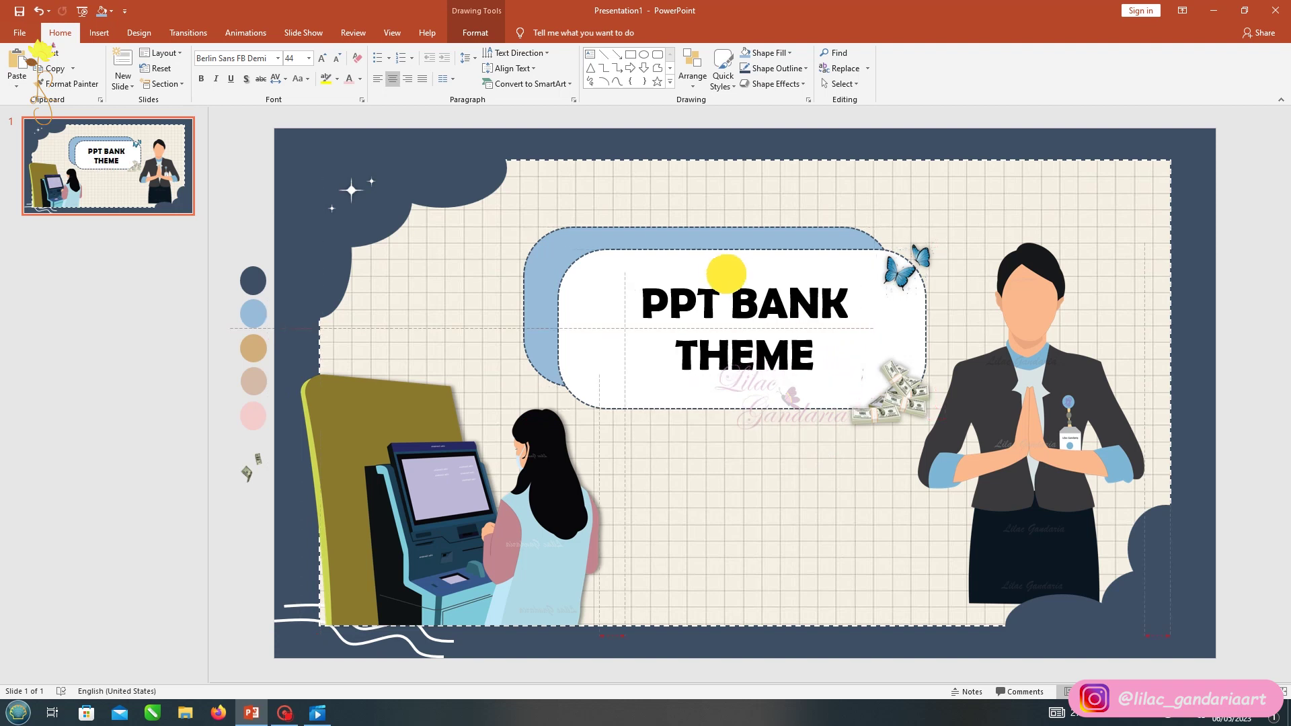
- Shadow the title and colour PPT light blue-grey, BANK dark blue-grey and THEME pink
left_click(248, 80)
left_click_drag(637, 303, 717, 304)
left_click(360, 79)
left_click(348, 212)
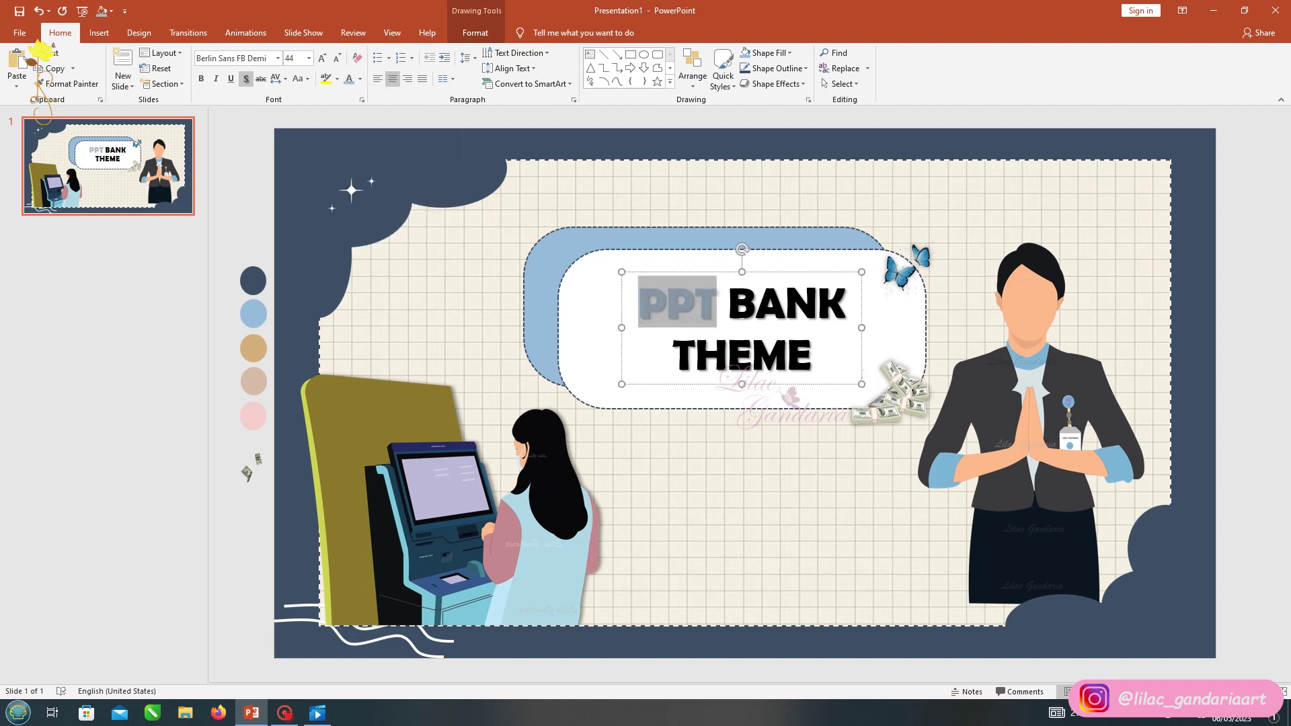
left_click_drag(729, 303, 848, 303)
left_click(360, 79)
left_click(348, 210)
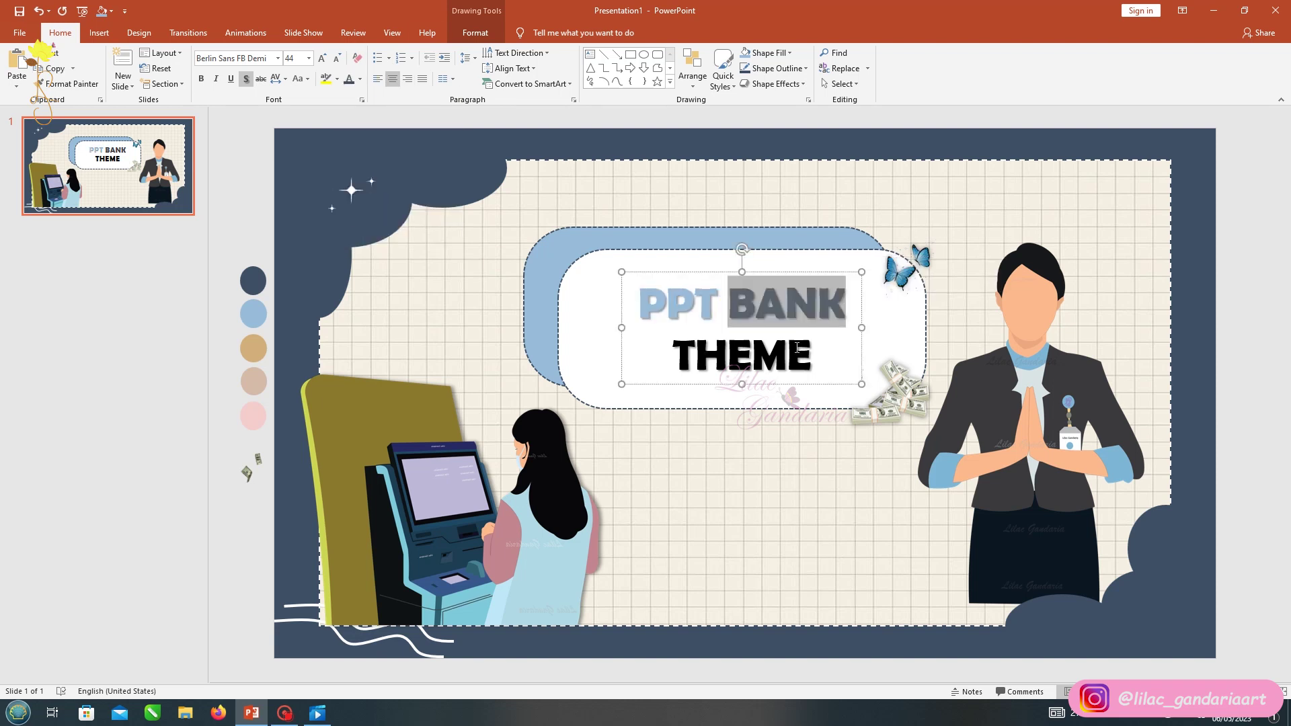
left_click_drag(673, 355, 812, 355)
left_click(359, 79)
left_click(384, 242)
- Move the small money picture from the margin beside PPT, then undo the change
left_click(253, 416)
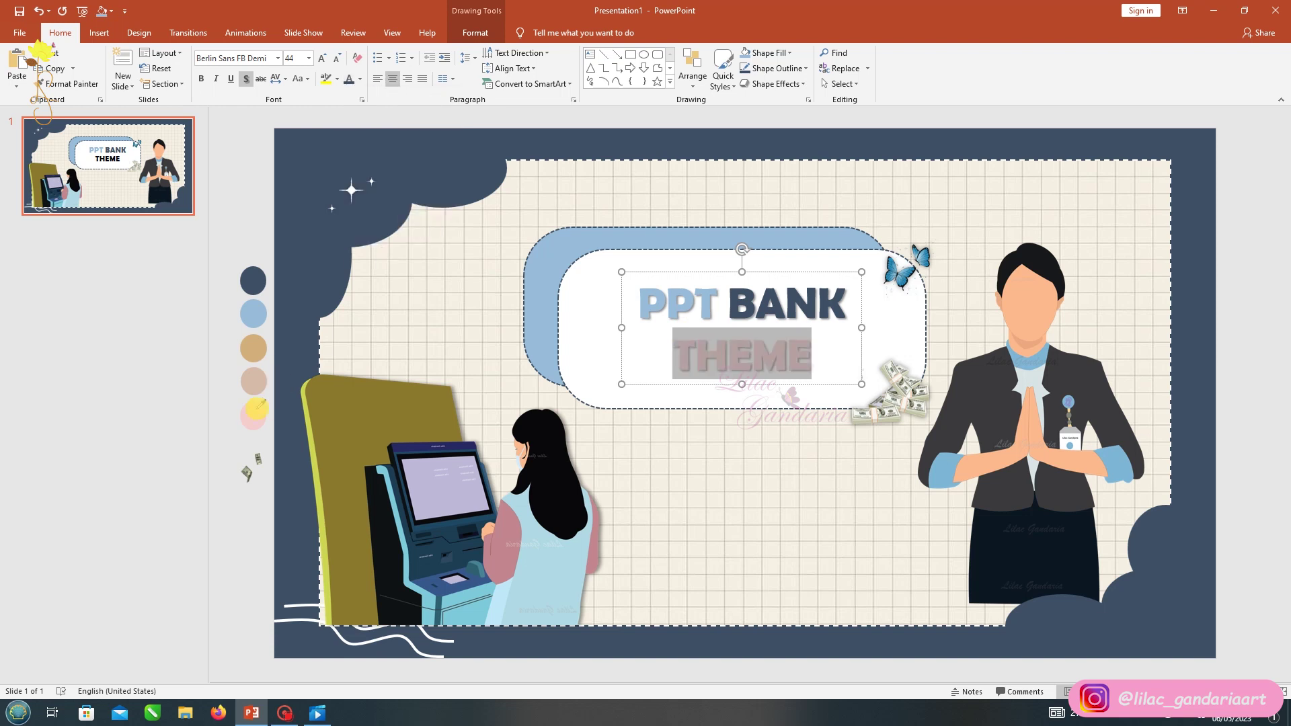
left_click(226, 190)
mouse_move(249, 471)
left_mouse_down()
mouse_move(623, 286)
mouse_move(612, 307)
left_mouse_up()
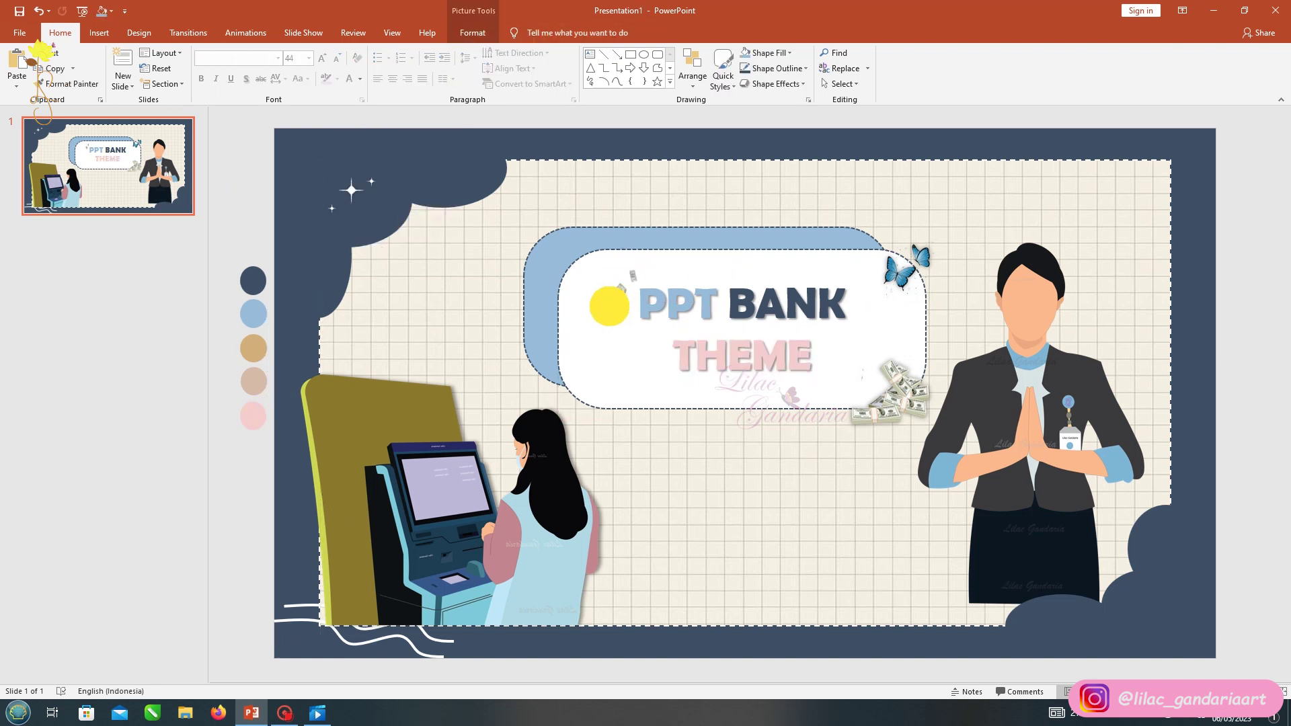
key("ctrl+z")
key("ctrl+z")
key("ctrl+z")
key("ctrl+z")
- Restore the sparkles picture with redo and recolour it using Picture Format Color
key("ctrl+y")
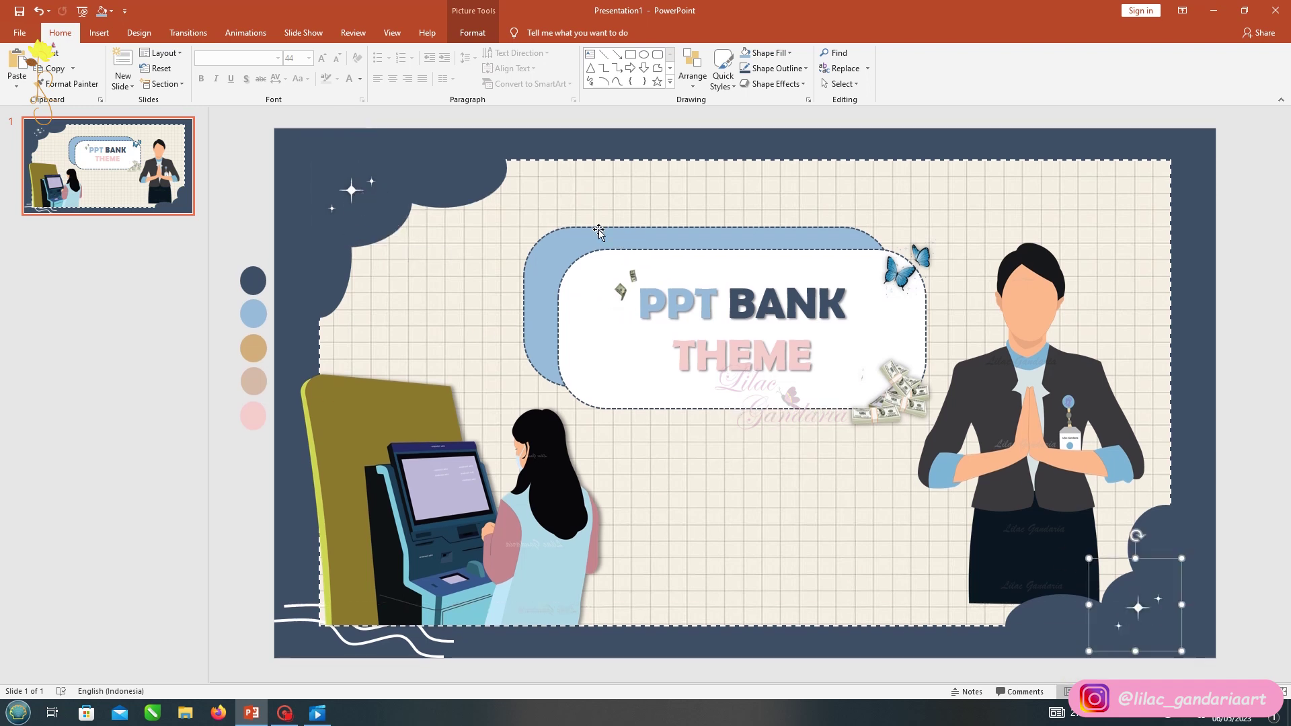
left_click(464, 30)
left_click(113, 87)
left_click(192, 303)
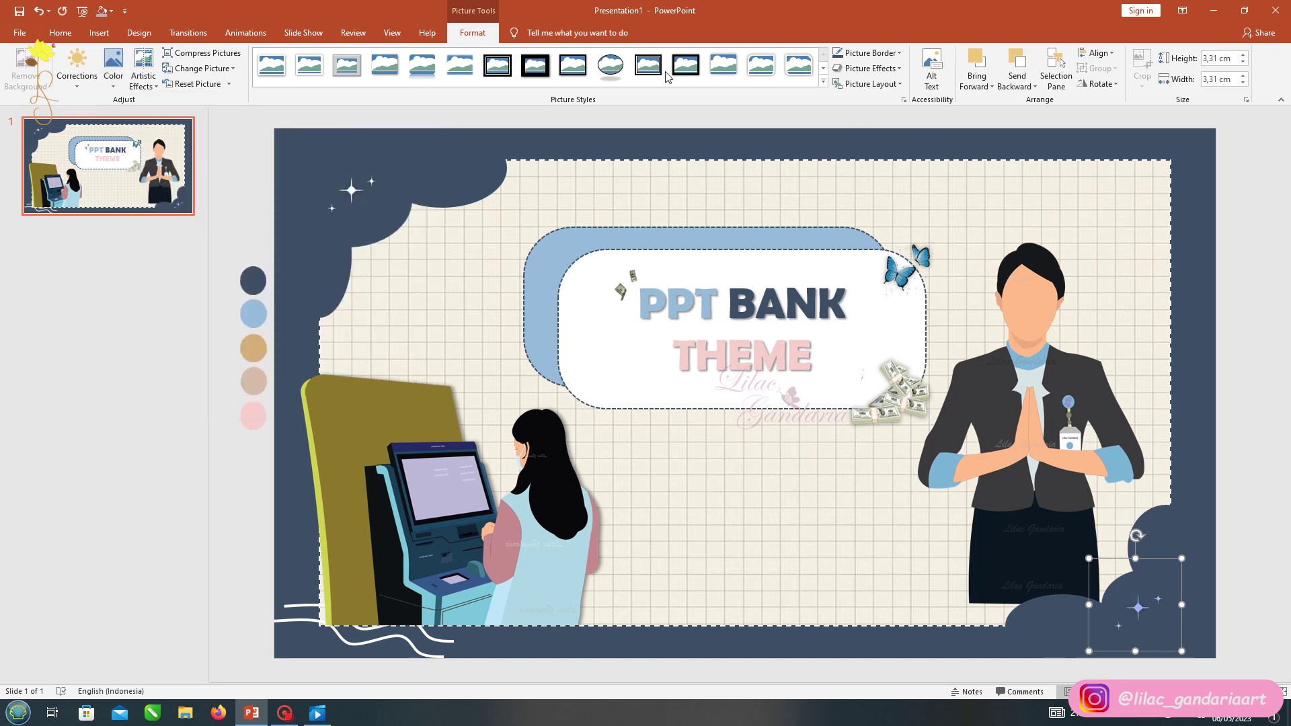
left_click(60, 32)
- Draw a looping freeform curve at the slide's top right with a thick tan outline
left_click(617, 82)
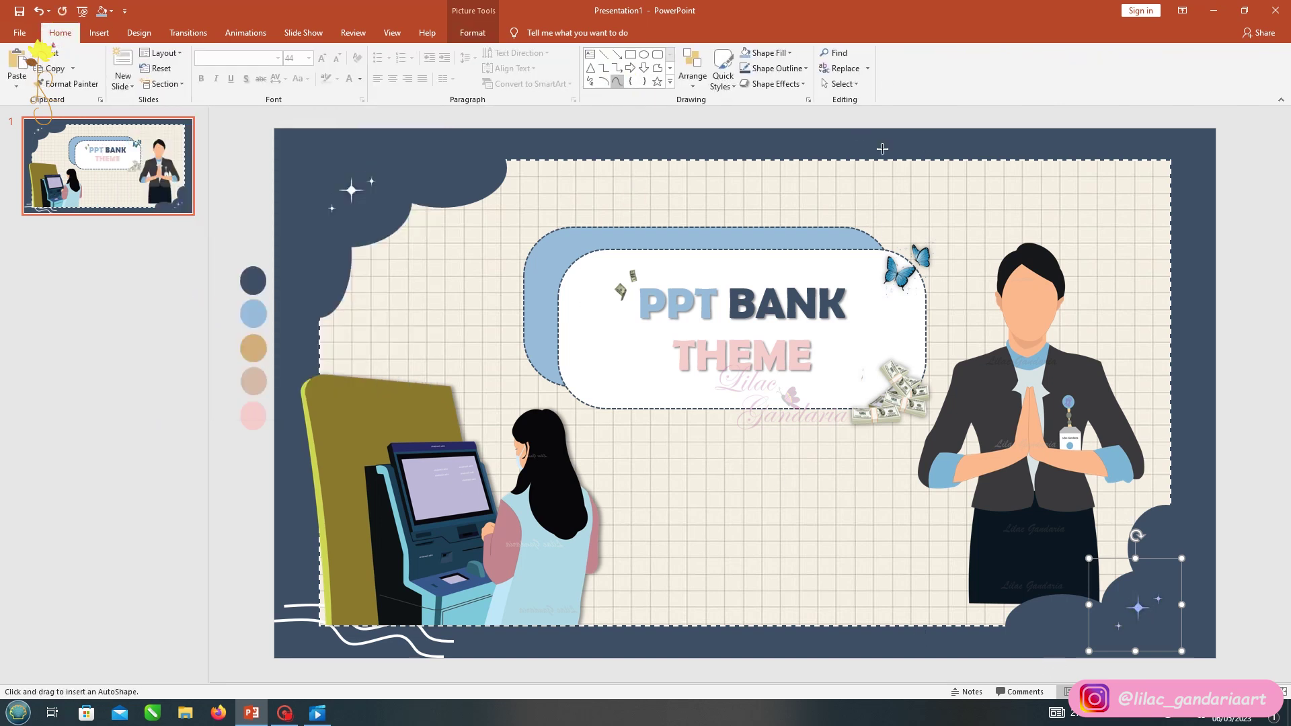
left_click(1080, 157)
left_click(1133, 155)
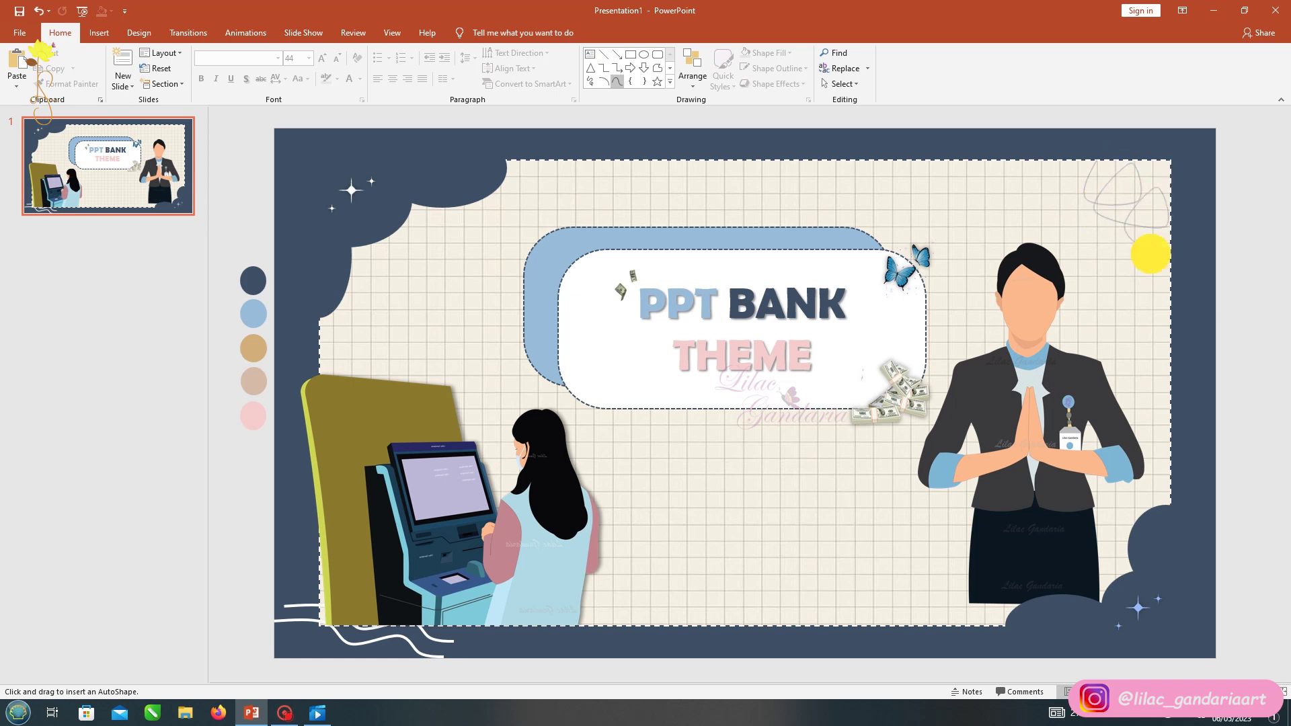
double_click(1183, 237)
left_click(494, 68)
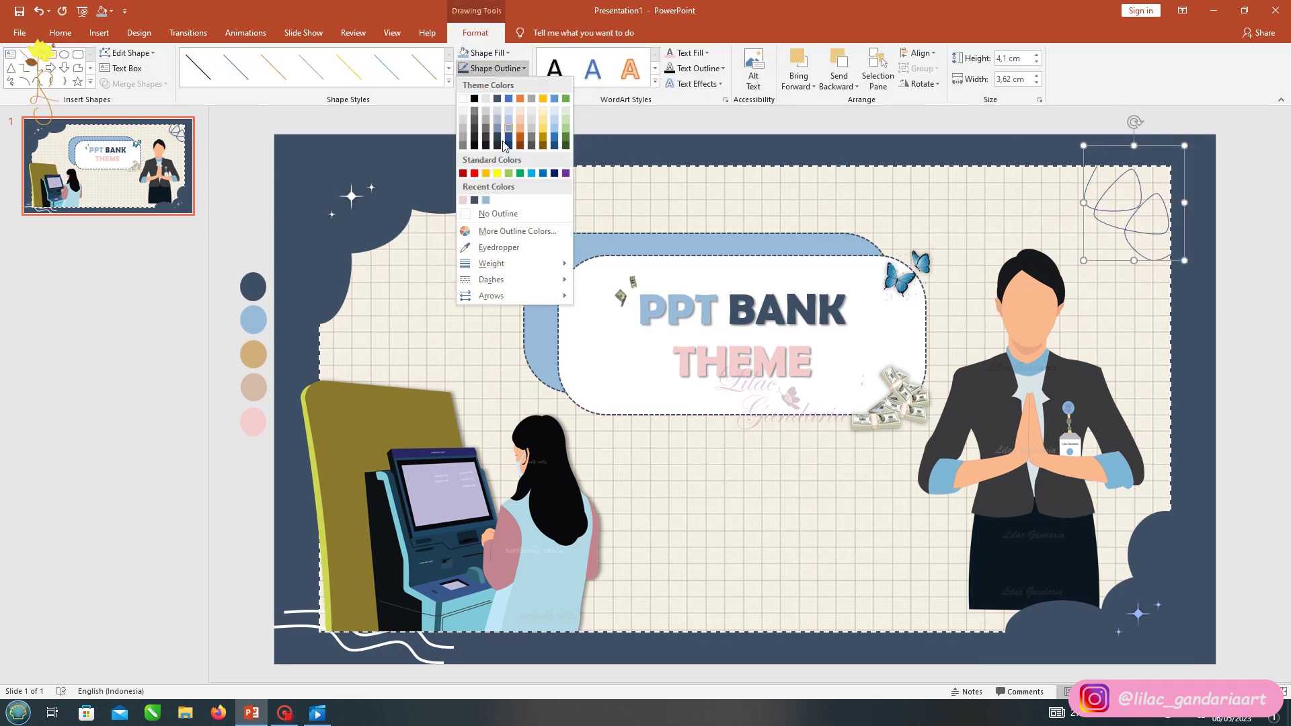
left_click(498, 246)
left_click(253, 355)
left_click(495, 68)
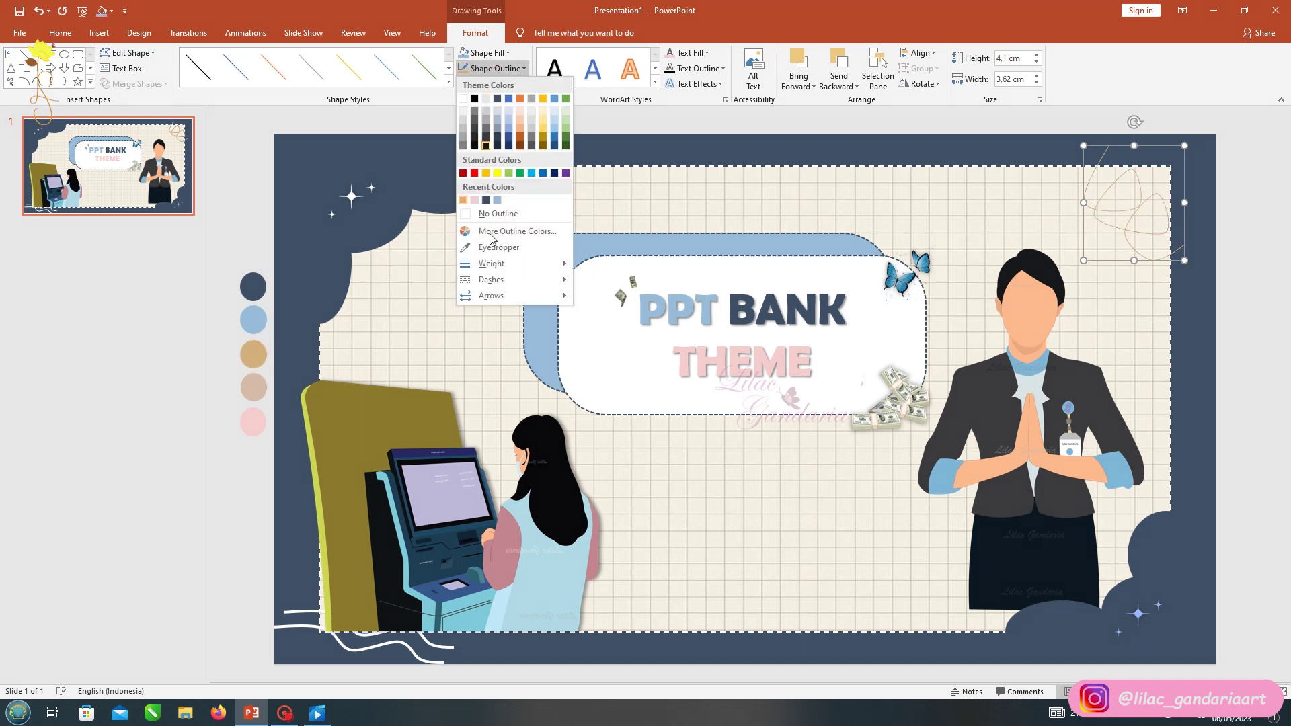
left_click(511, 264)
left_click(632, 354)
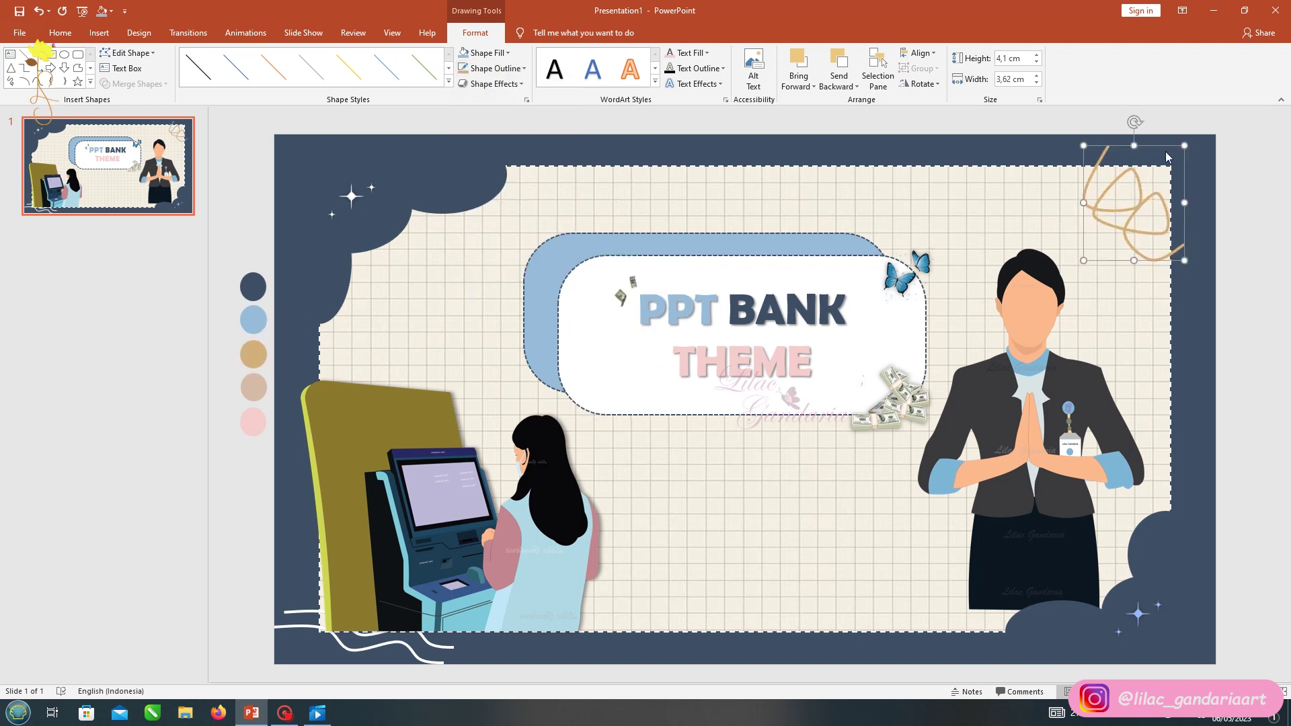
- Shrink and rotate the tan curve to fit the top-right corner
left_click_drag(1185, 261, 1183, 250)
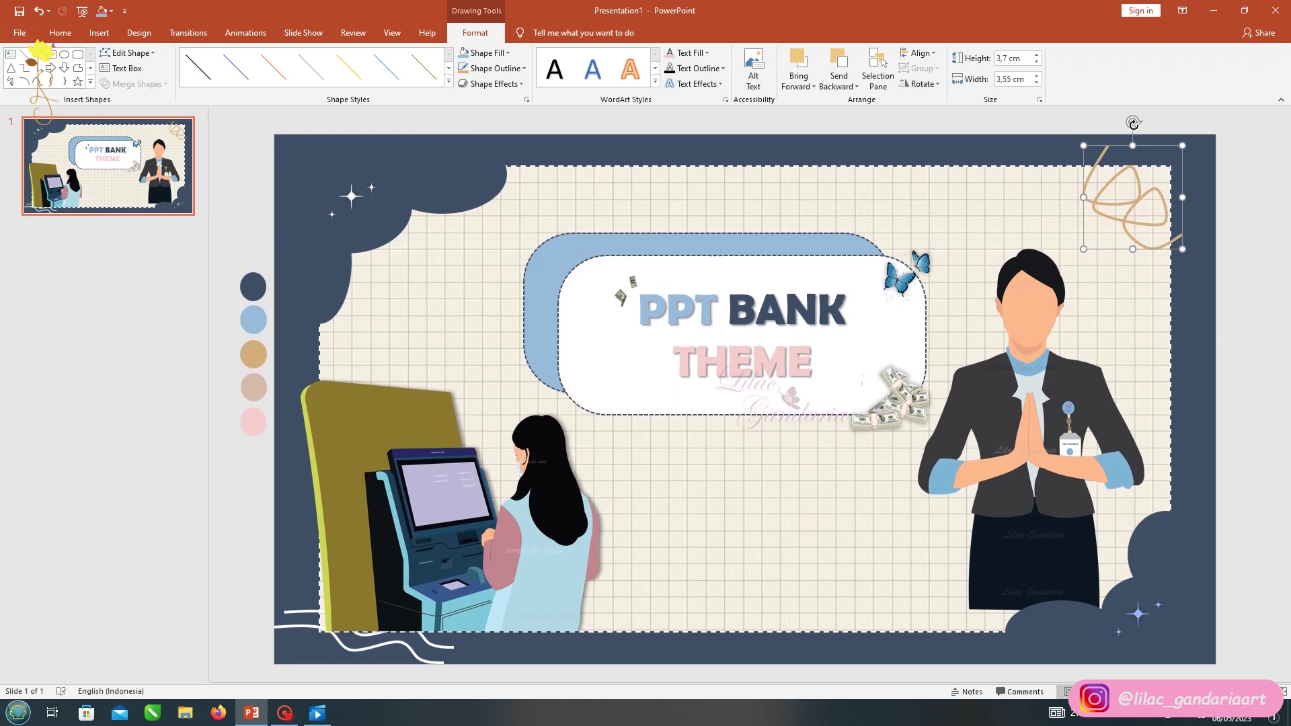
left_click_drag(1106, 124, 1074, 173)
scroll(1142, 207, "up", 1)
left_click(860, 374)
scroll(860, 373, "down", 1)
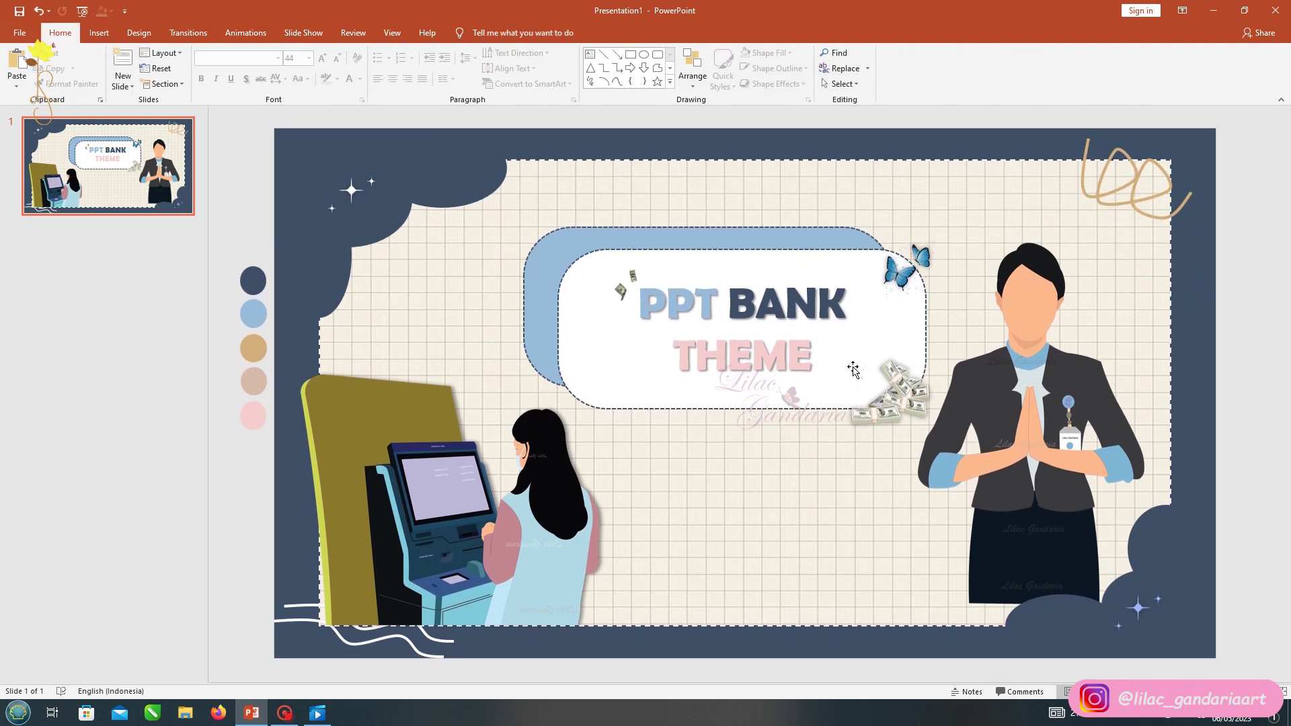
right_click(107, 167)
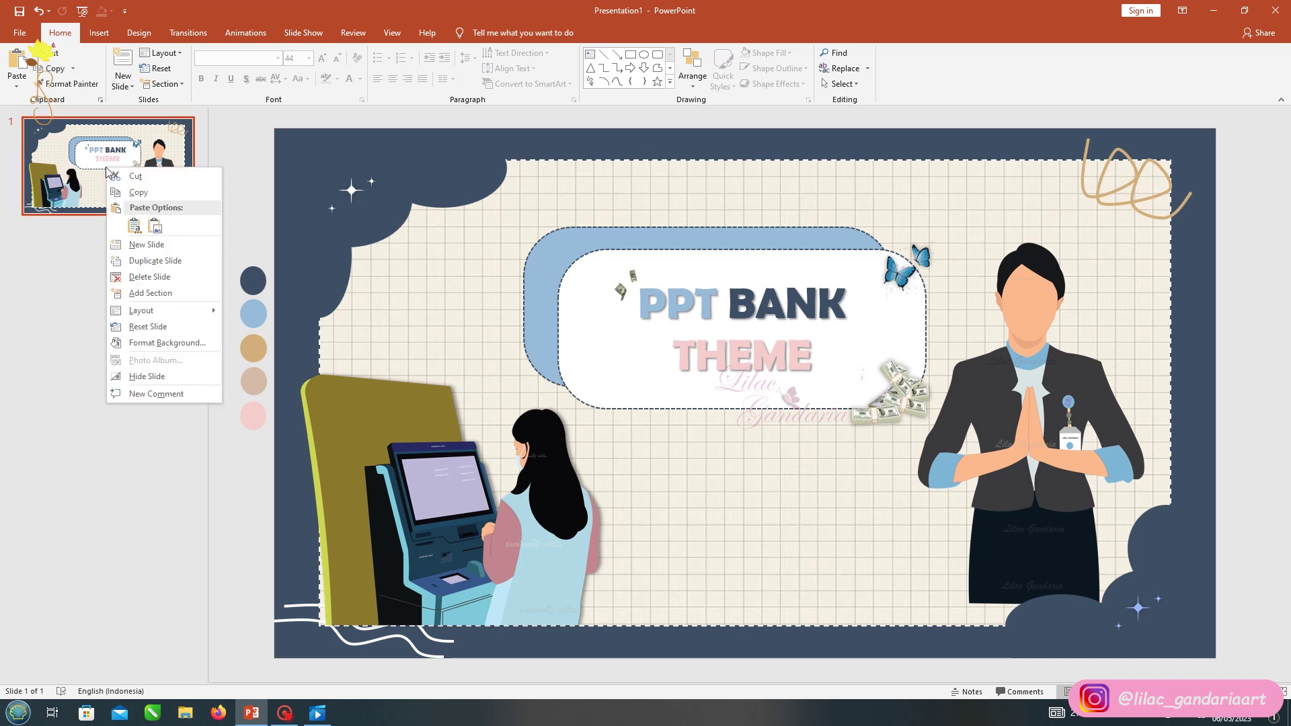
- Duplicate the title slide and delete the copy's title, banner shapes, money stack and ATM illustration
left_click(152, 263)
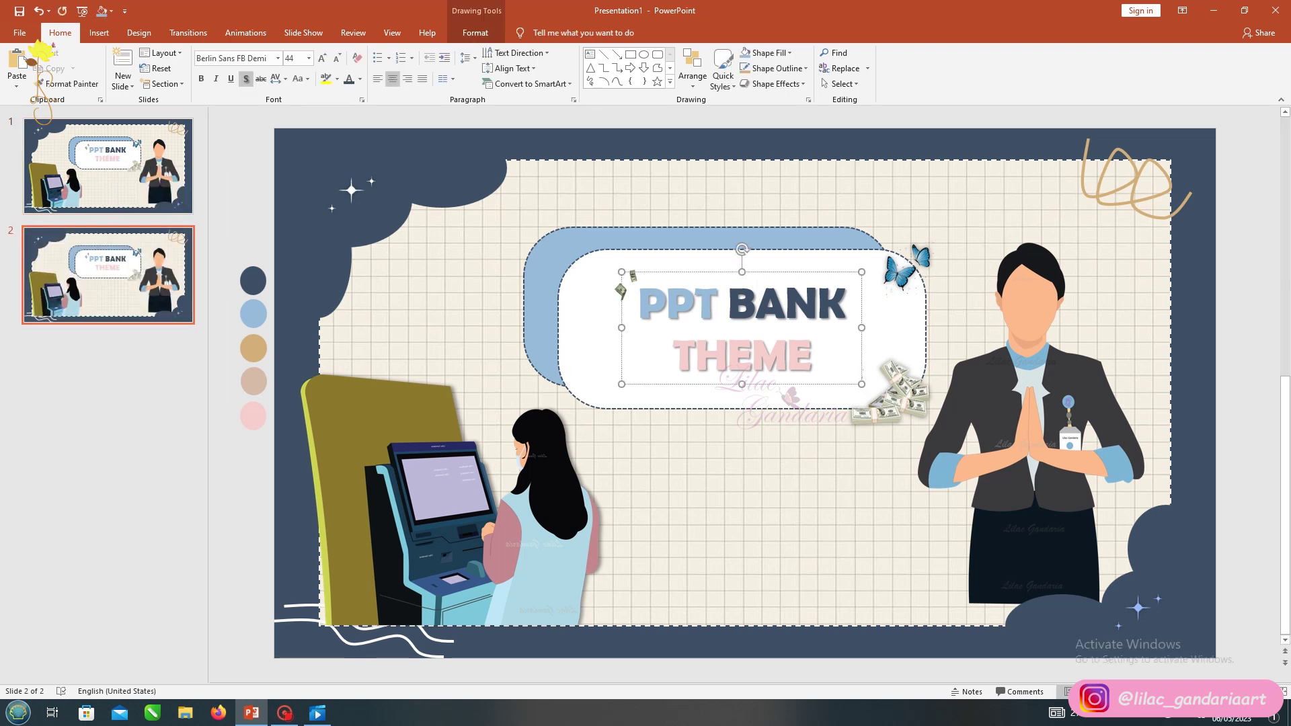
key("Delete")
left_click(639, 288)
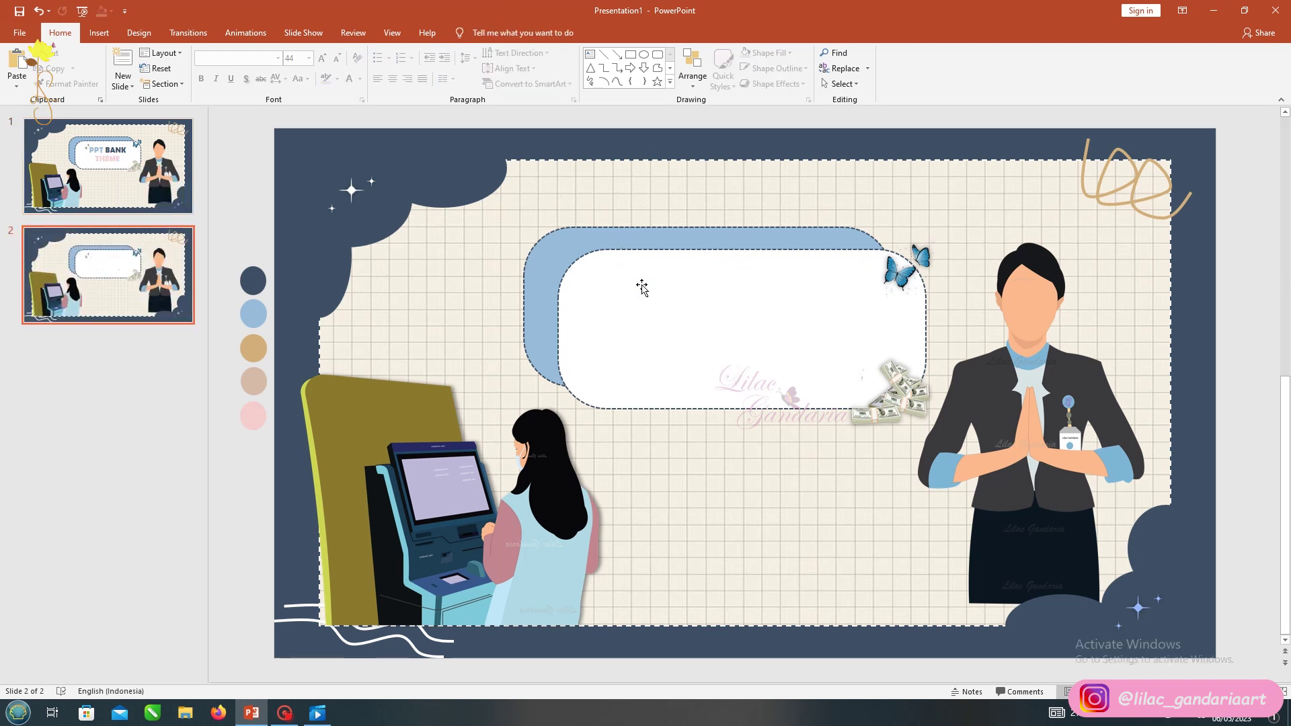
key("Delete")
left_click(870, 417)
key("Delete")
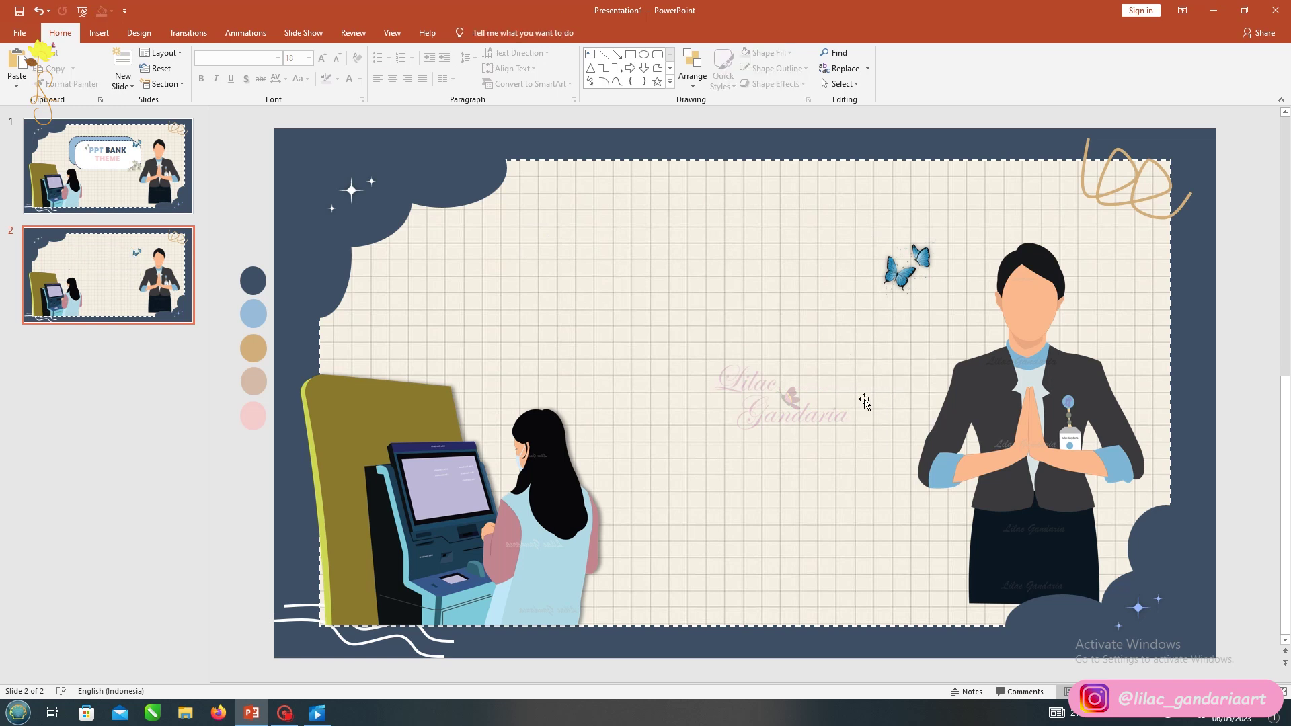
left_click(561, 514)
key("Delete")
left_click(590, 54)
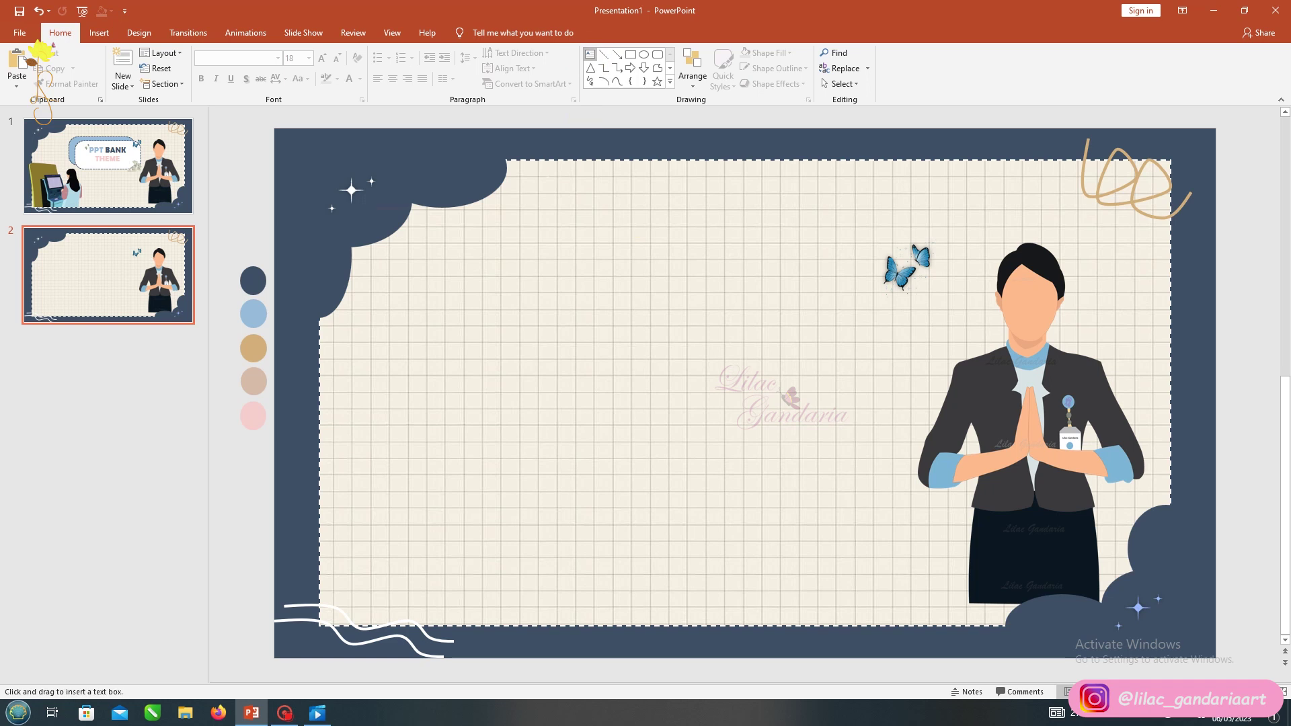
- Add a 'Title Here' text box near the slide top in 48-pt Forte with a shadow
left_click_drag(553, 183, 637, 209)
type("Title H")
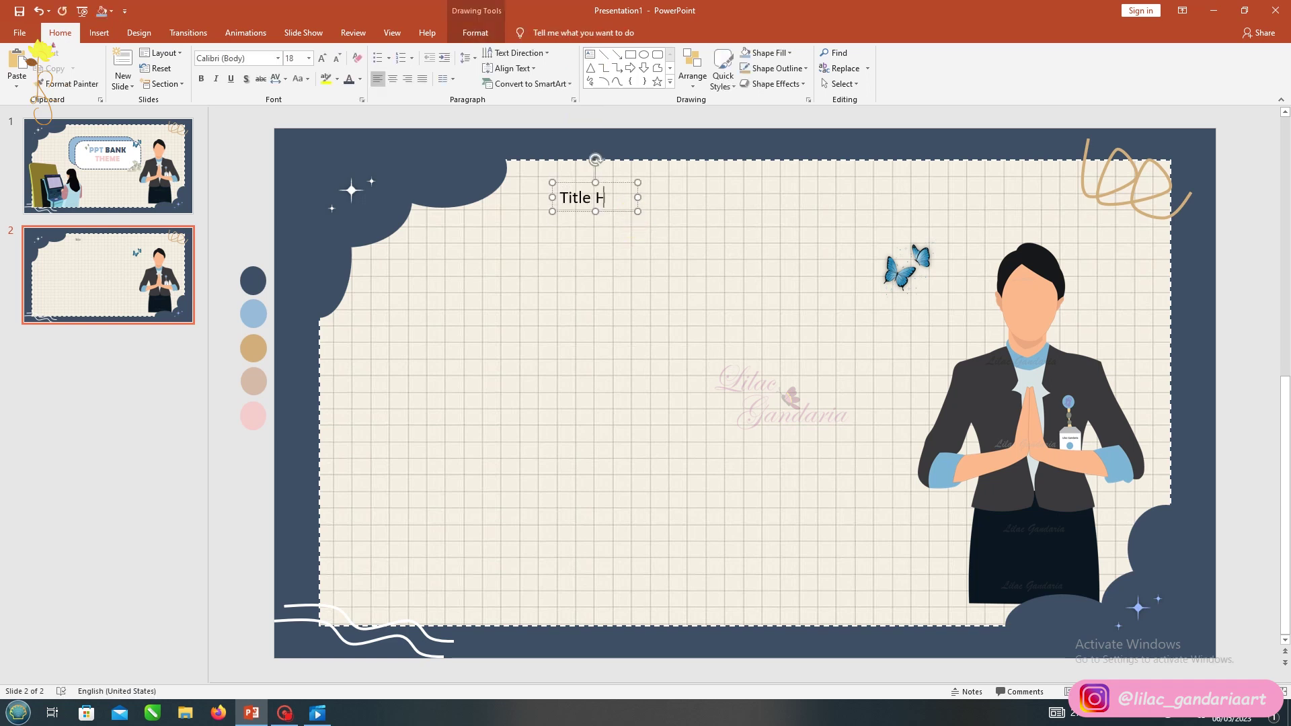
key("ctrl+a")
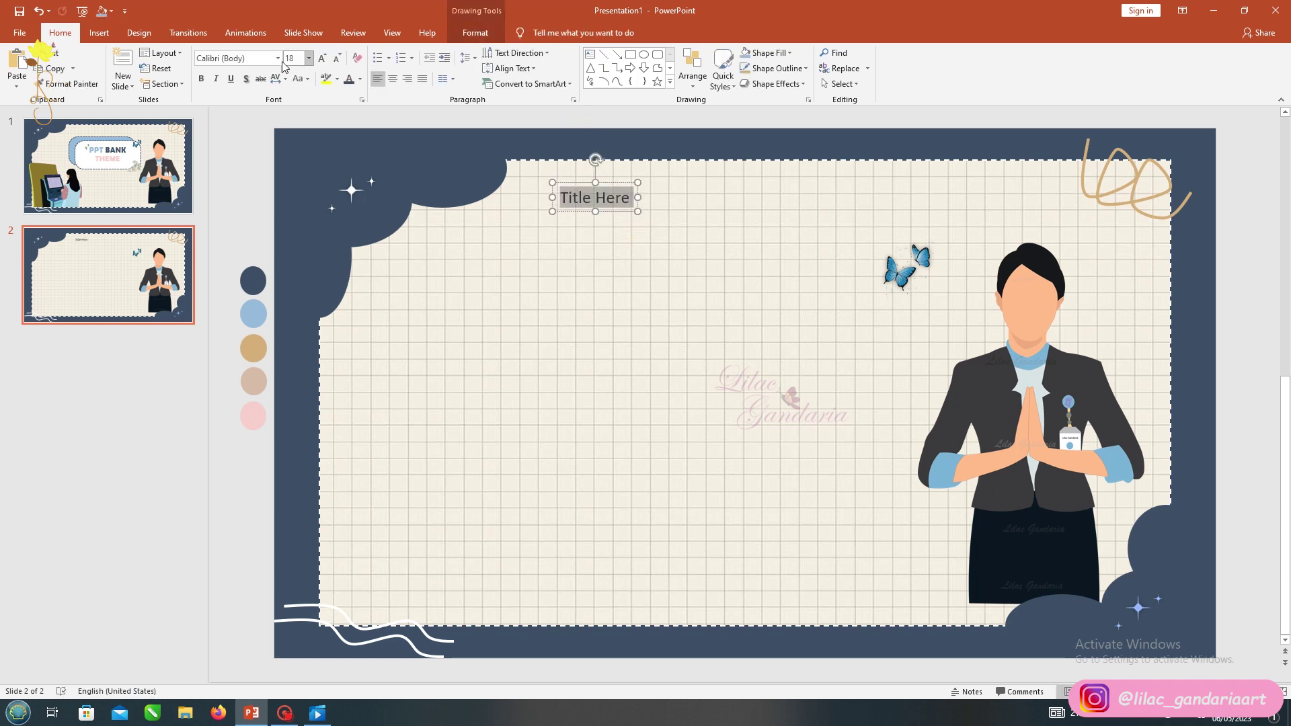
left_click(277, 58)
scroll(233, 349, "down", 10)
scroll(233, 349, "down", 10)
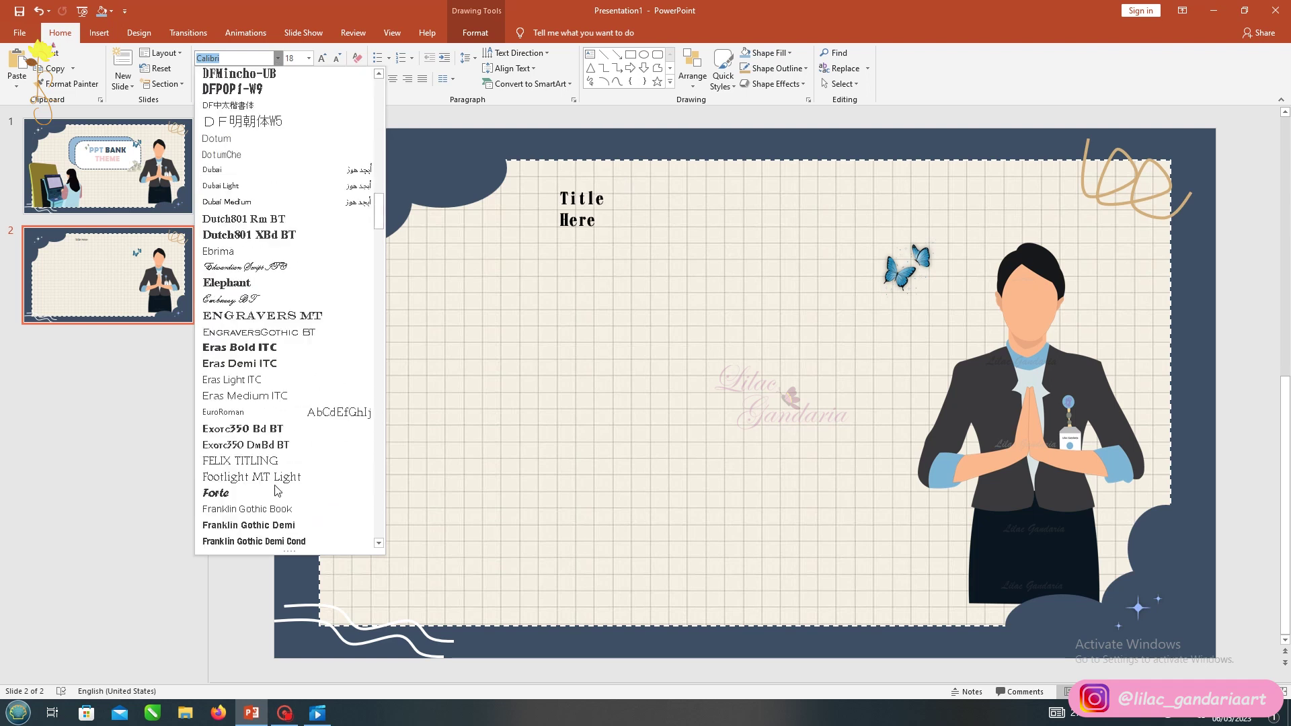
scroll(234, 350, "down", 5)
left_click(234, 349)
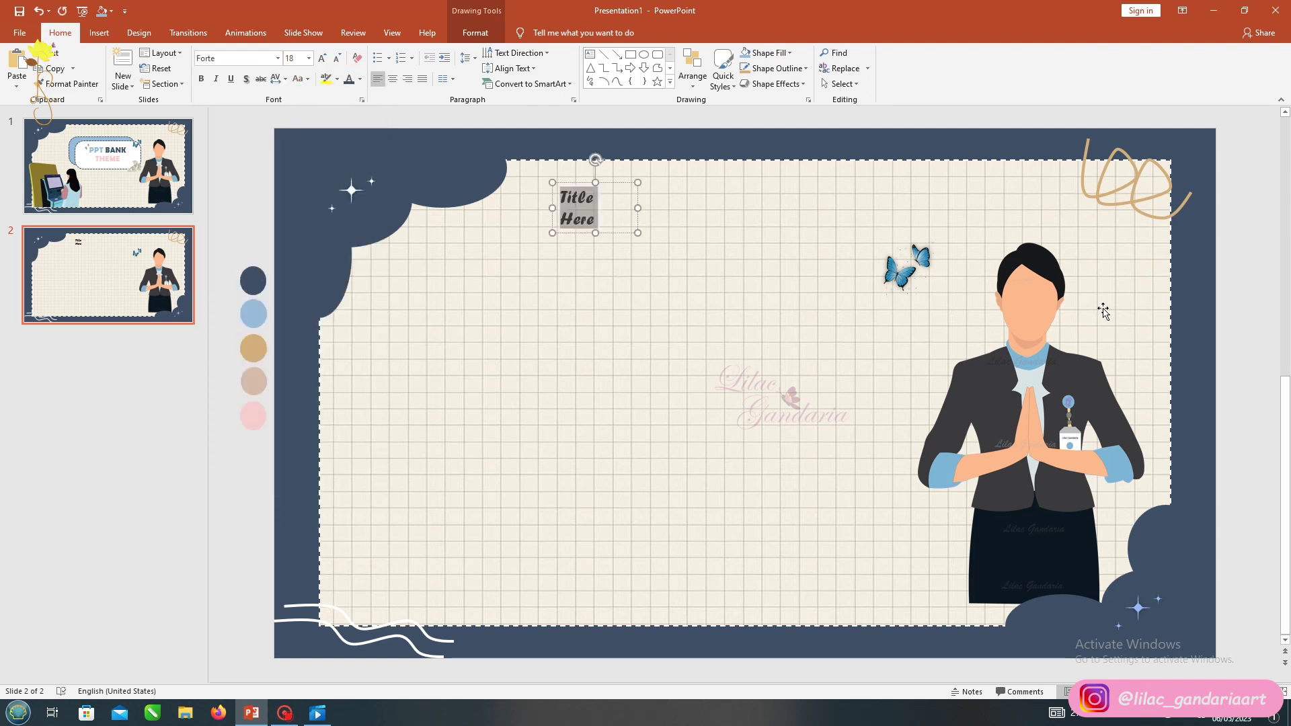
left_click(245, 80)
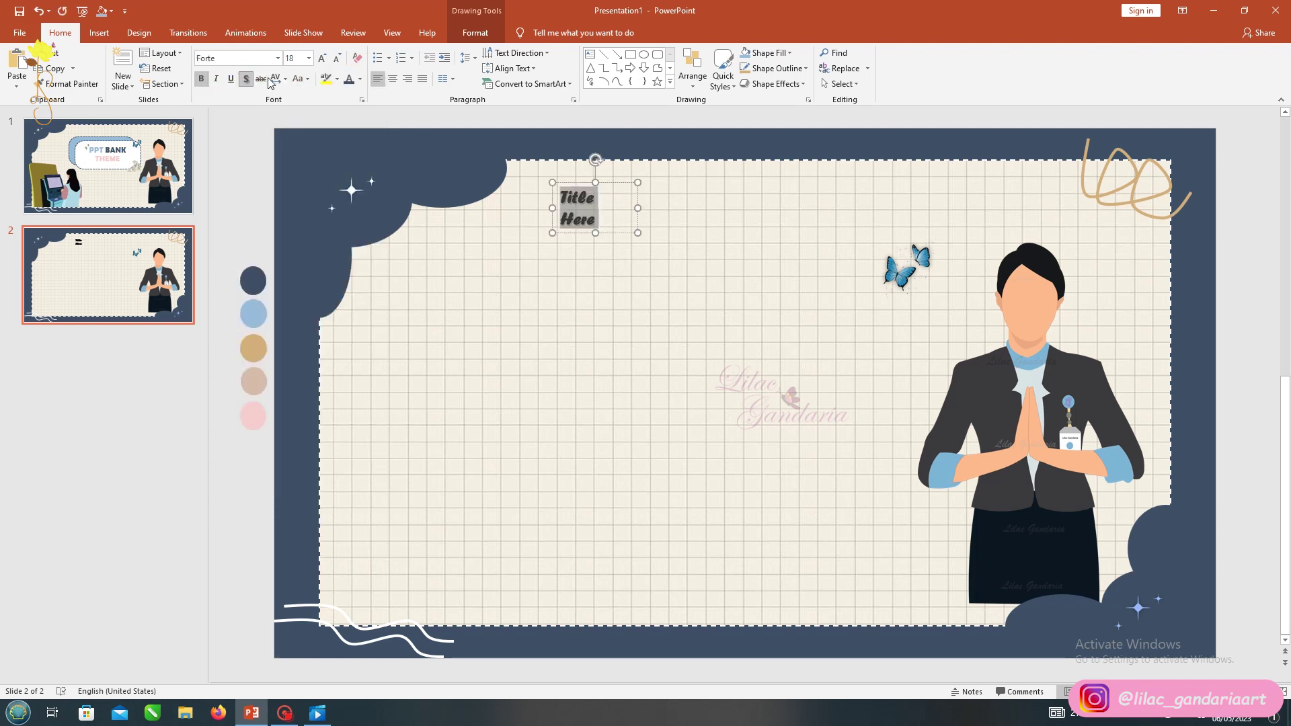
left_click(309, 58)
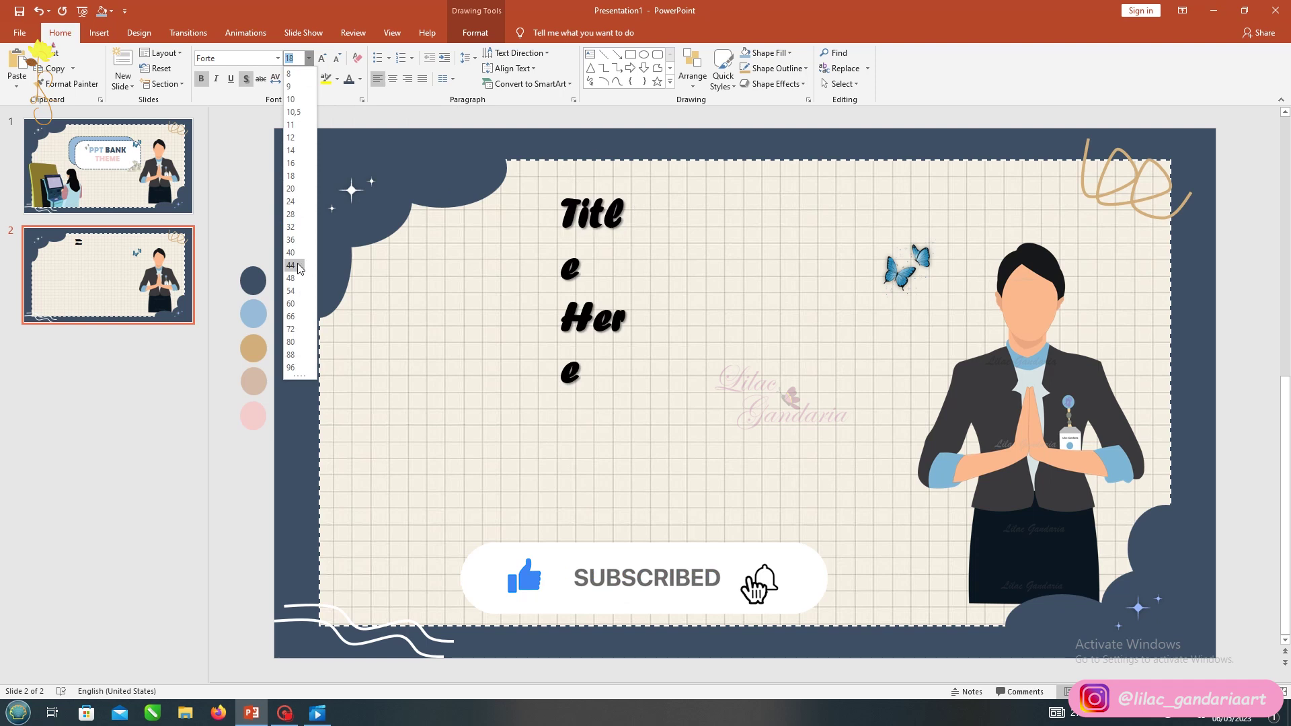
left_click(296, 288)
- Widen the heading onto one line and colour Title dark blue-grey and Here tan
left_click_drag(635, 301, 788, 296)
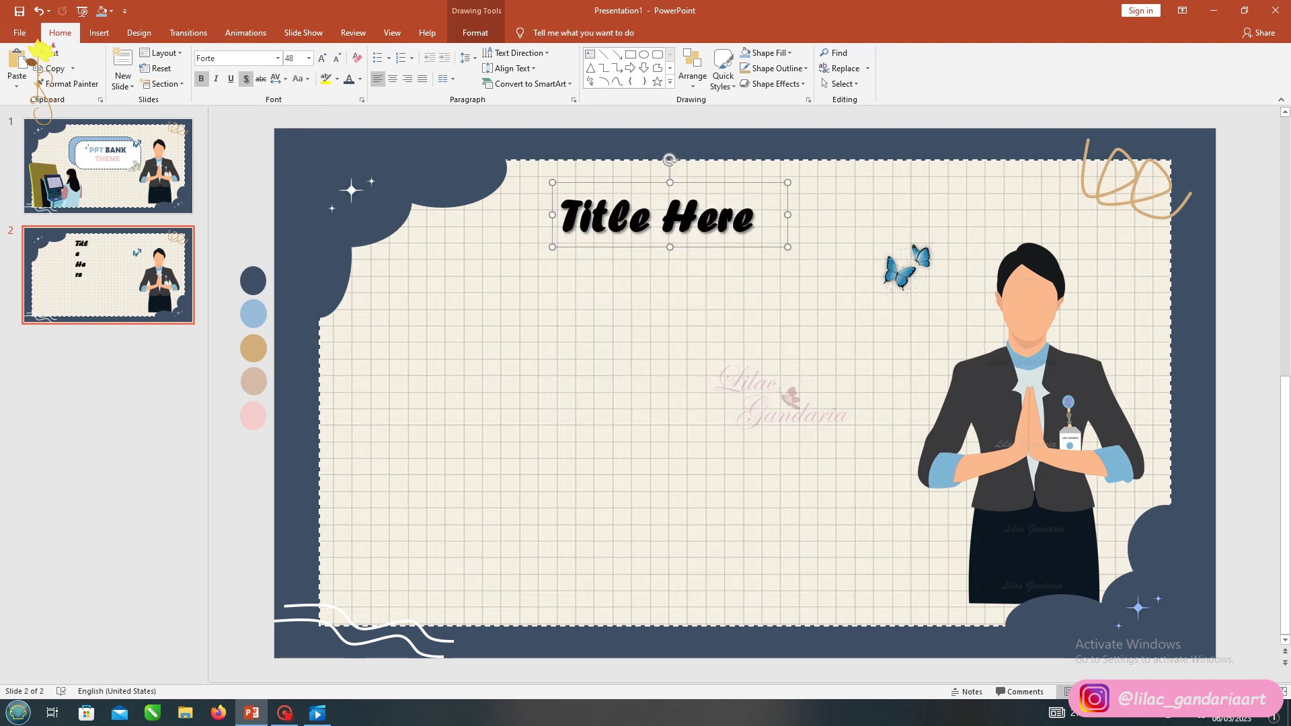
left_click_drag(648, 216, 559, 215)
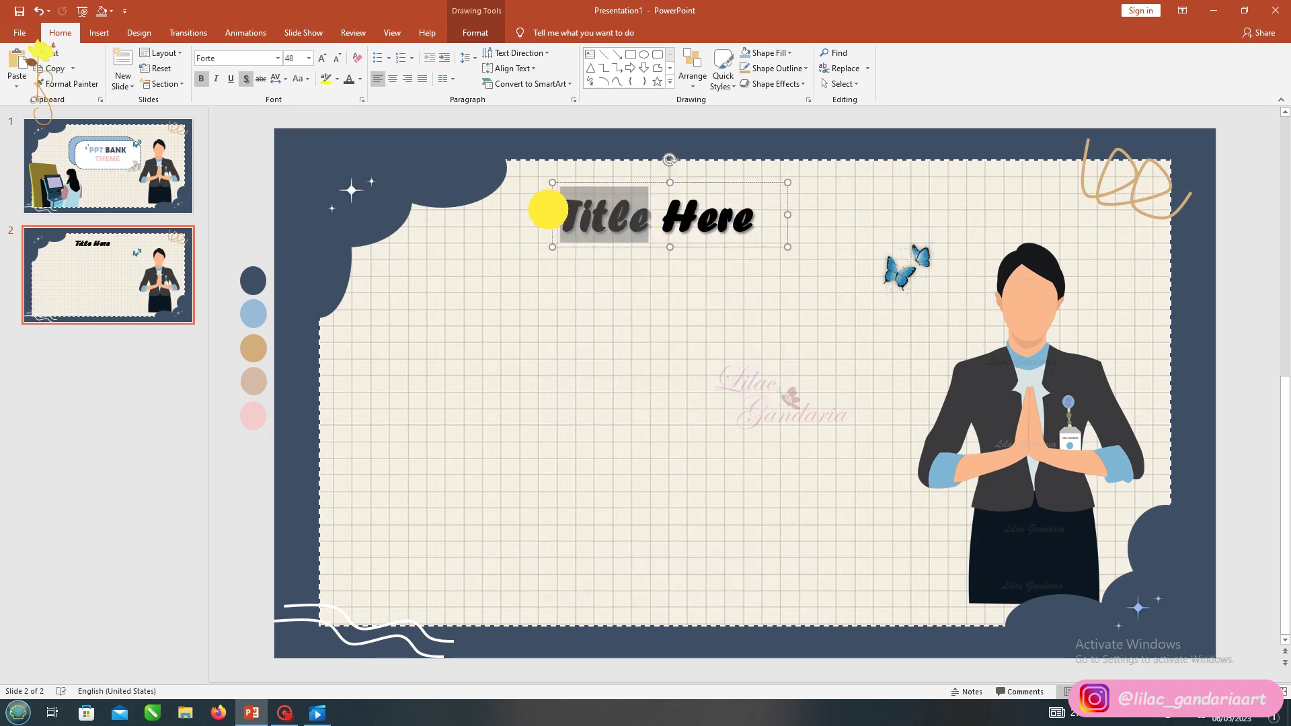
left_click_drag(665, 217, 756, 218)
left_click(360, 79)
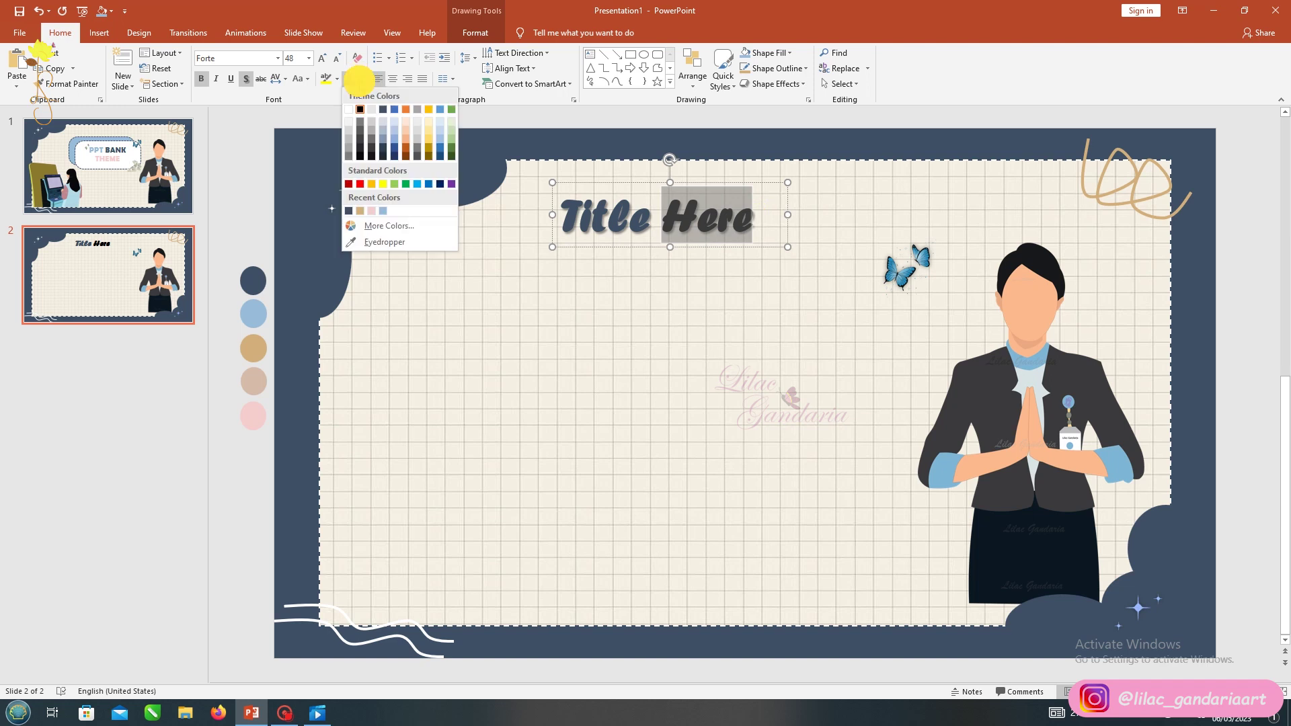
left_click(361, 215)
- Centre the Title Here heading and shrink the butterfly to sit left of Title
mouse_move(602, 188)
left_mouse_down()
mouse_move(671, 195)
mouse_move(670, 177)
left_mouse_up()
left_click(909, 266)
mouse_move(949, 231)
left_mouse_down()
mouse_move(930, 248)
mouse_move(618, 188)
left_mouse_up()
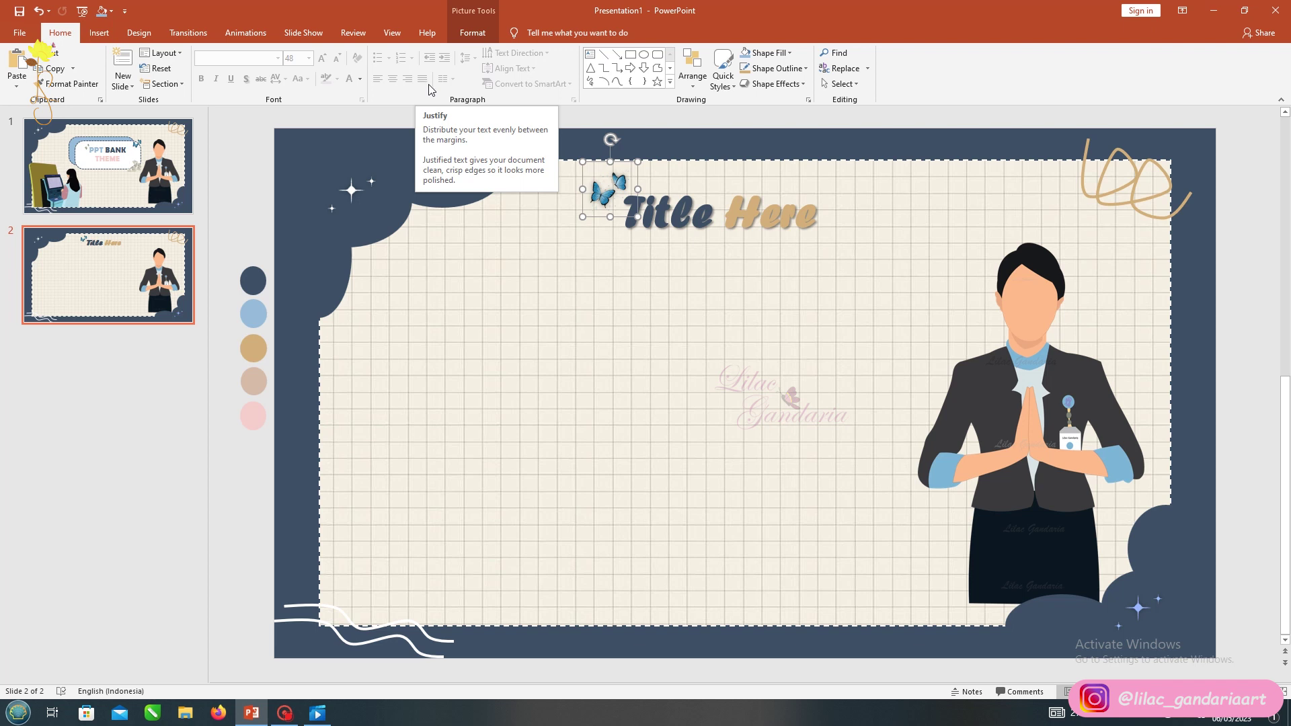
left_click(581, 126)
- Add a text box below the heading reading 'Teks teks teks teks teks'
left_click(590, 53)
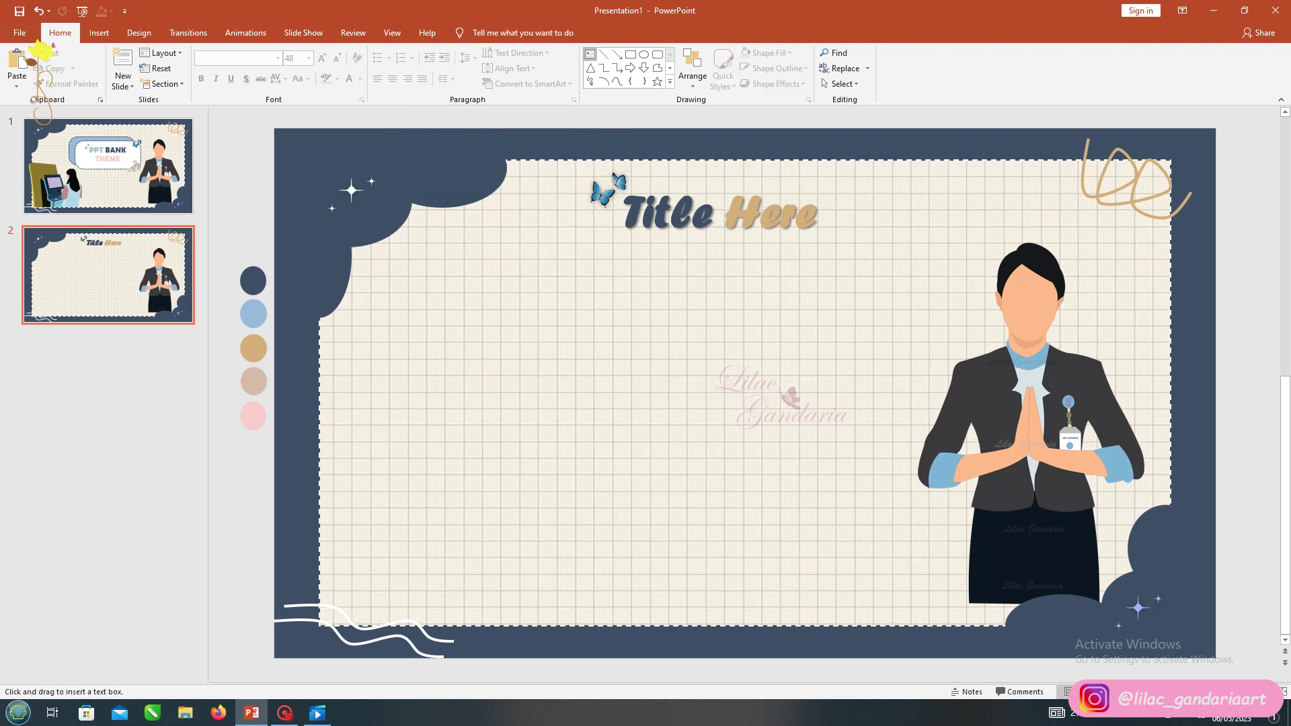
left_click_drag(525, 272, 732, 431)
type("teks teks teks teks")
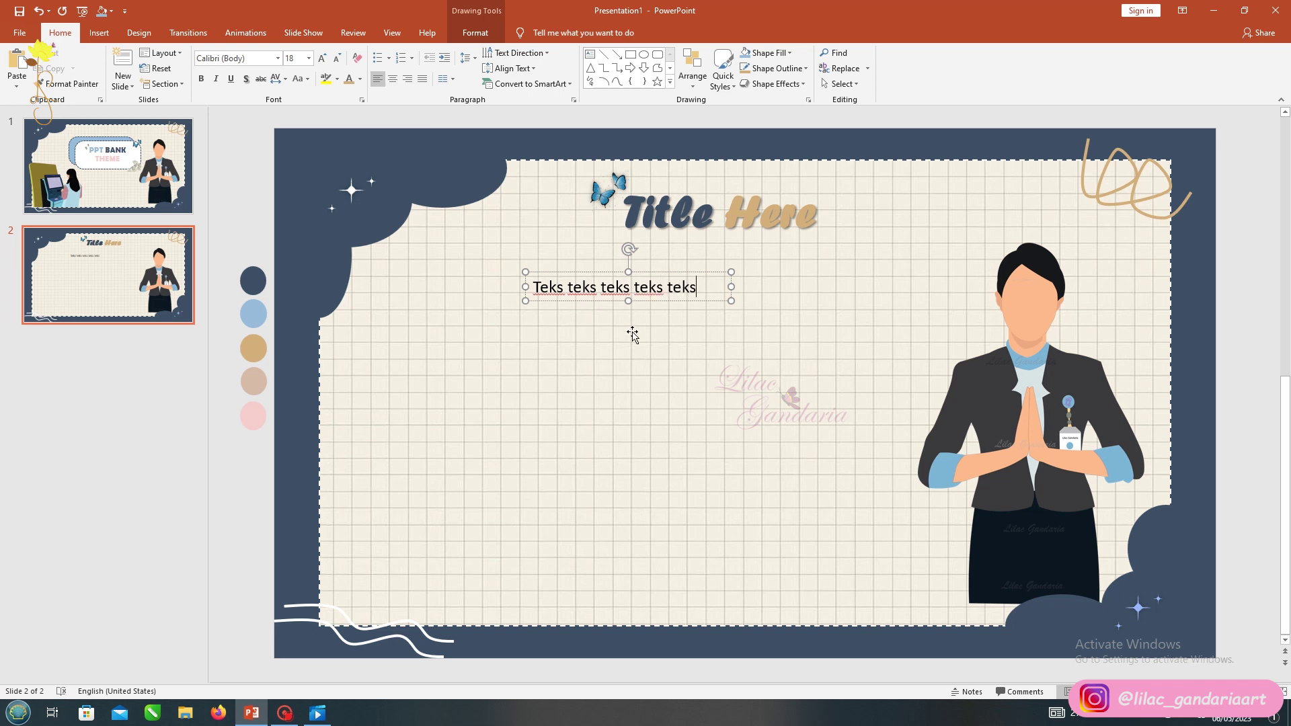
- Paste the teks placeholder words repeatedly to lengthen the body text and widen its box
left_click_drag(697, 288, 569, 290)
key("ctrl+c")
key("ctrl+v")
key("ctrl+v")
key("ctrl+v")
key("ctrl+v")
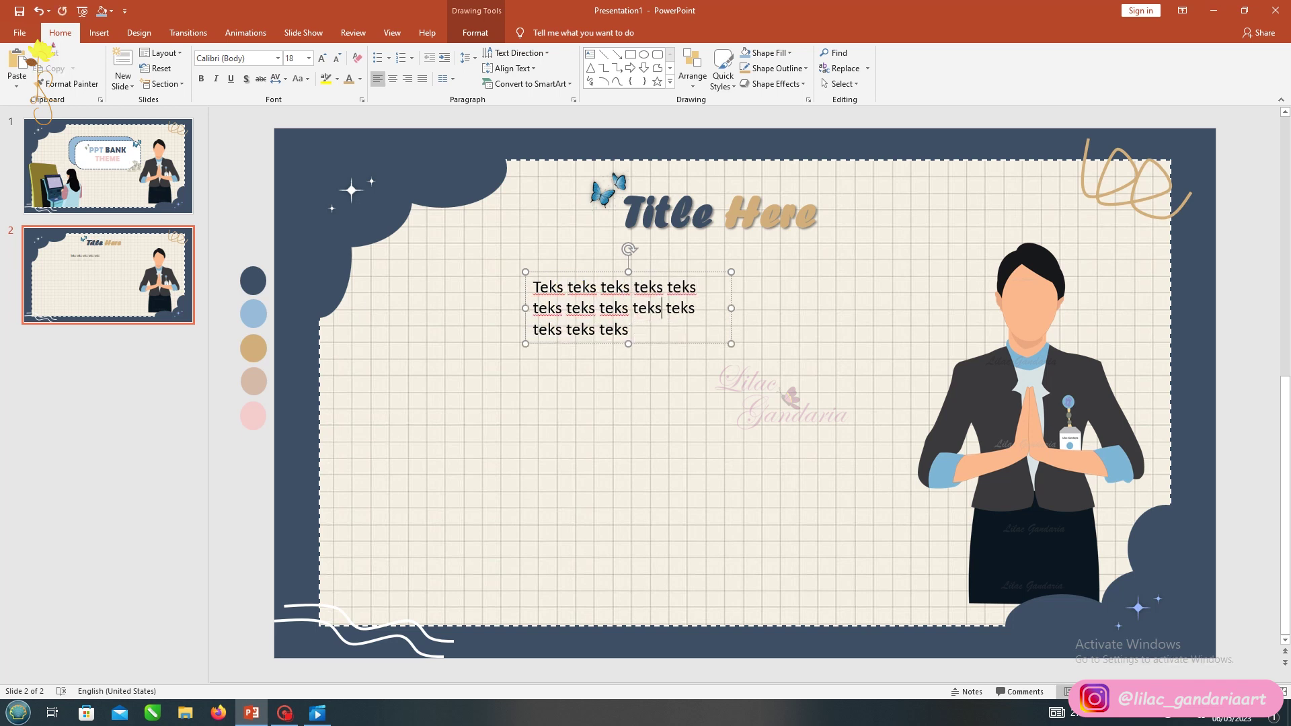
key("ctrl+v")
key("ctrl+v")
key("ctrl+v")
key("ctrl+v")
key("ctrl+v")
left_click_drag(731, 457, 933, 403)
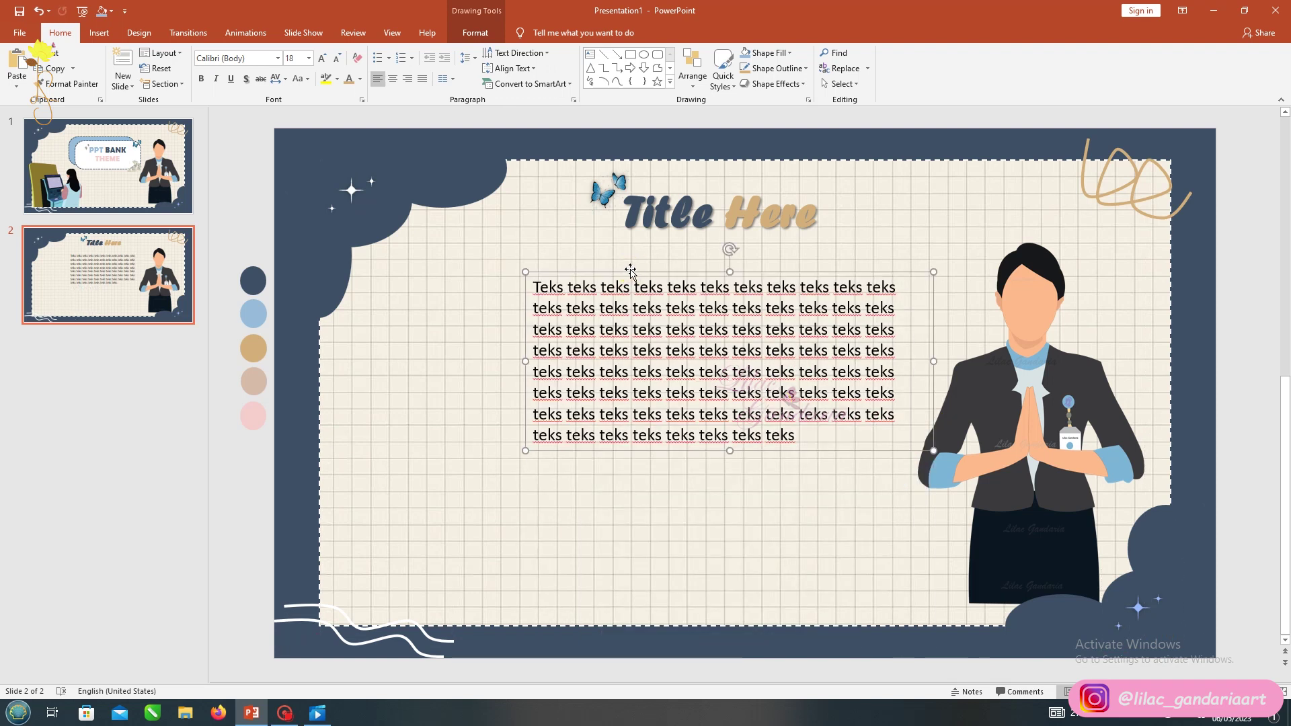
- Set the body text in Segoe Print, leaving line spacing unchanged
left_click(279, 59)
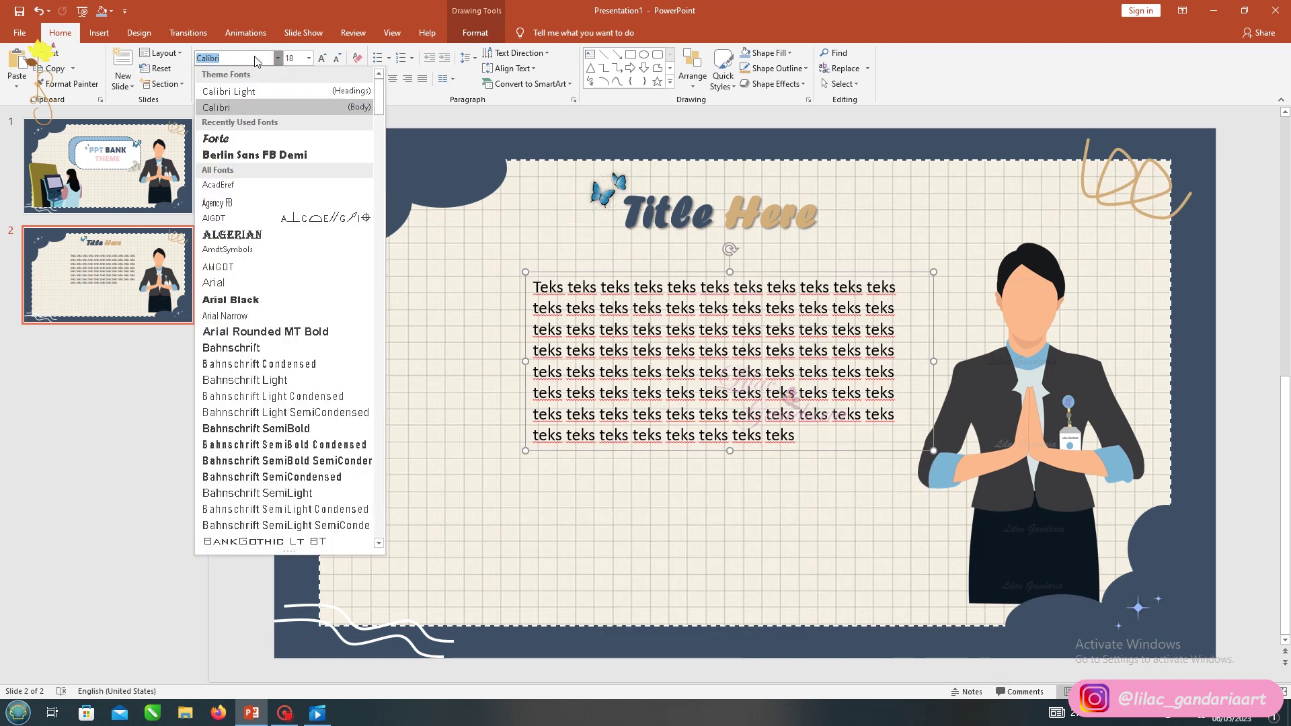
type("Soe")
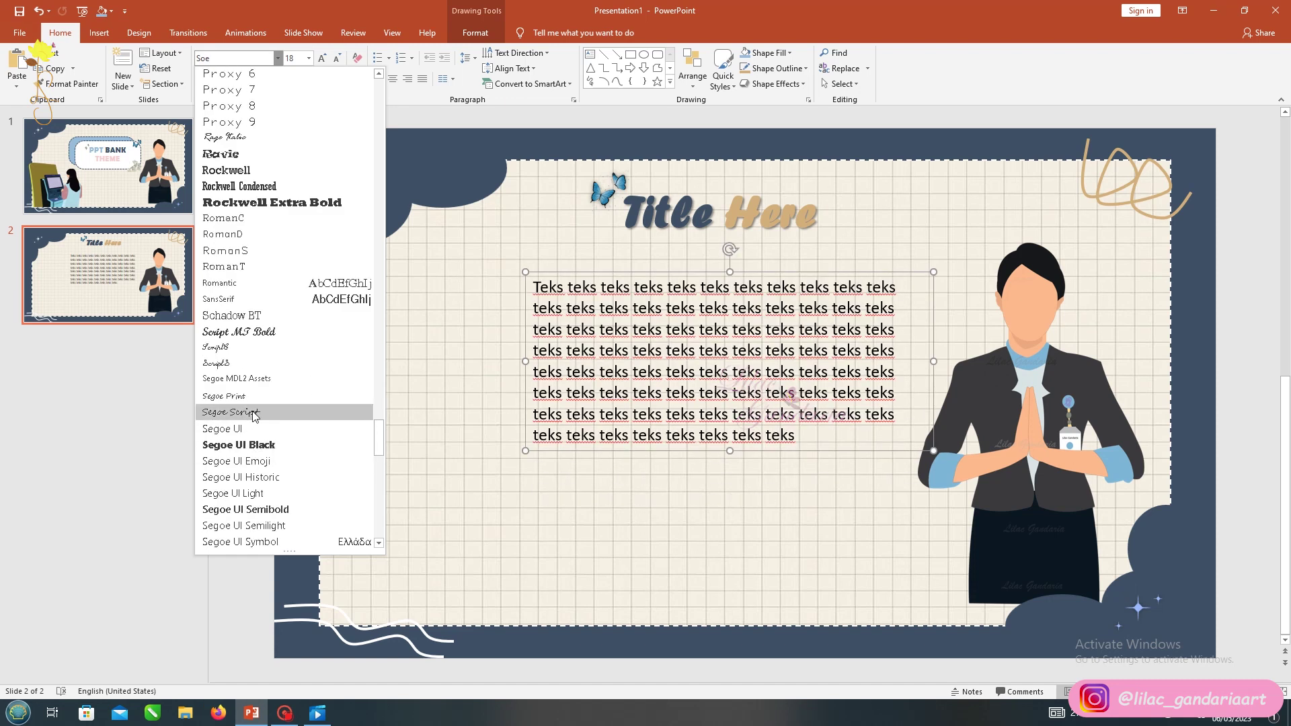
left_click(269, 409)
left_click(465, 58)
left_click(464, 97)
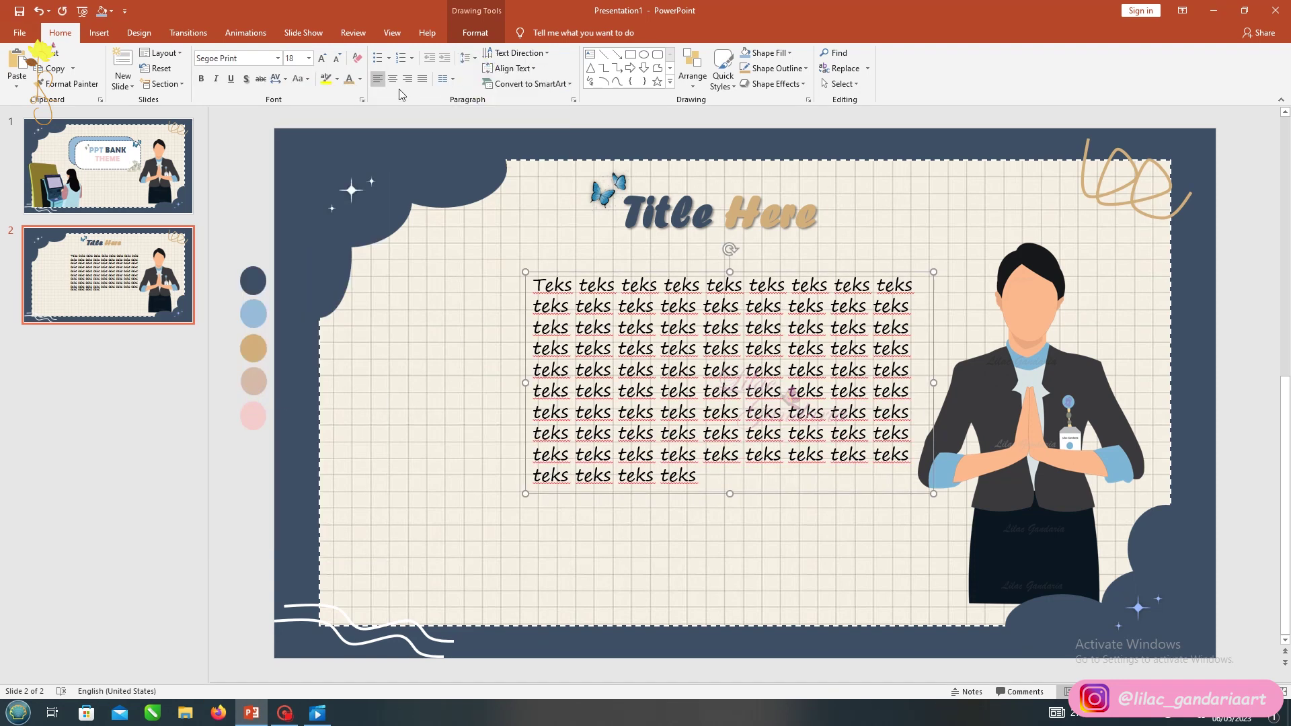
- Reposition the body text, the title-and-butterfly group and the businesswoman picture on slide 2
left_click_drag(501, 383, 387, 383)
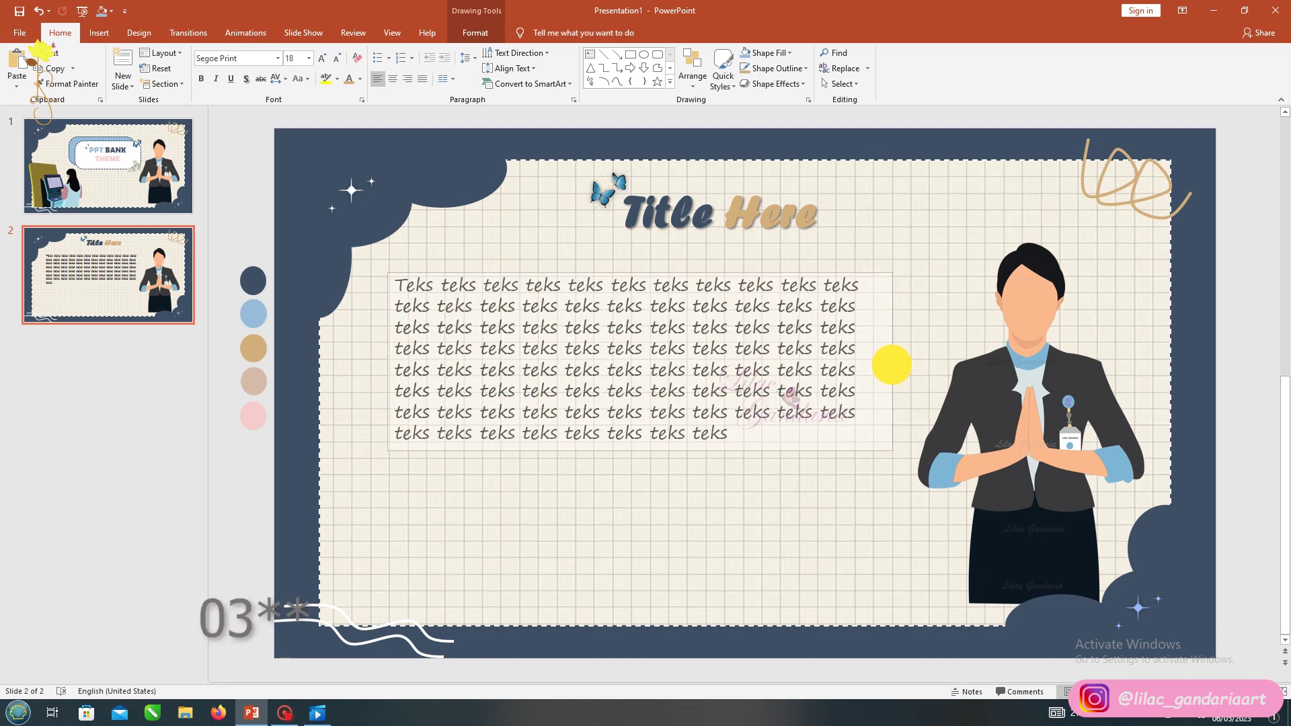
mouse_move(680, 270)
left_mouse_down()
mouse_move(715, 370)
mouse_move(714, 352)
left_mouse_up()
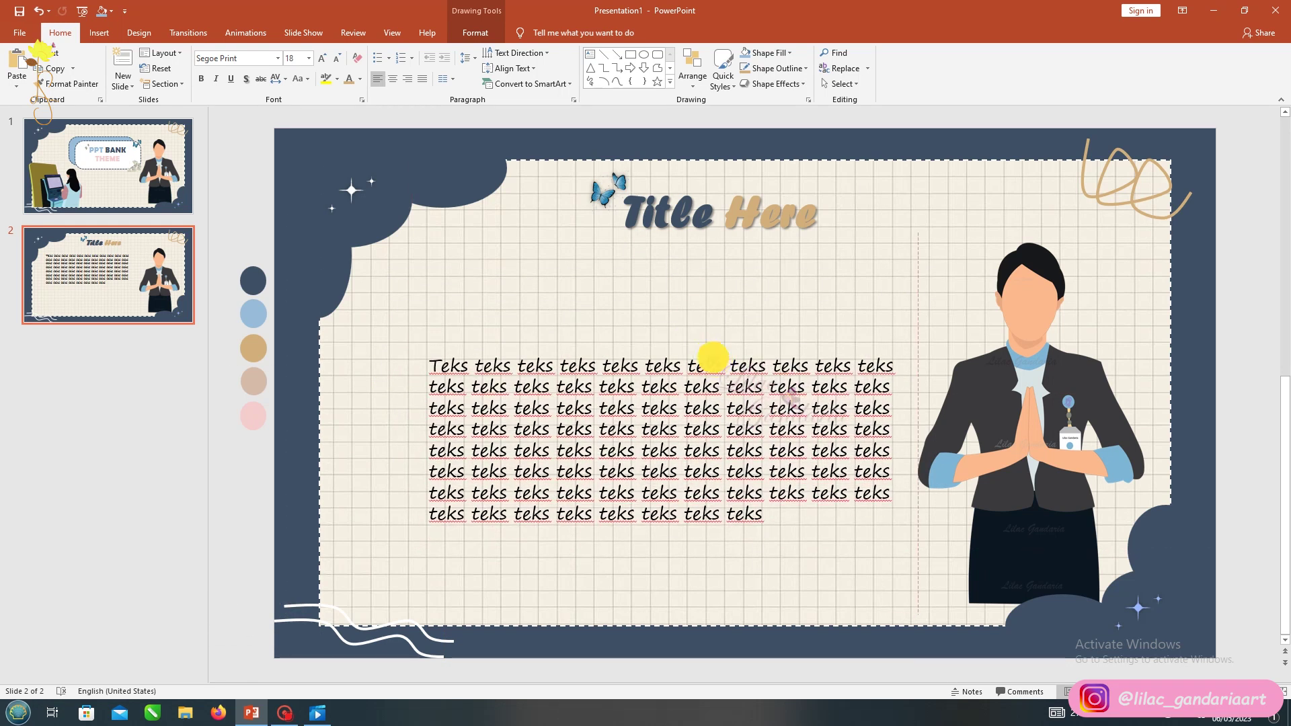
left_click_drag(538, 113, 868, 299)
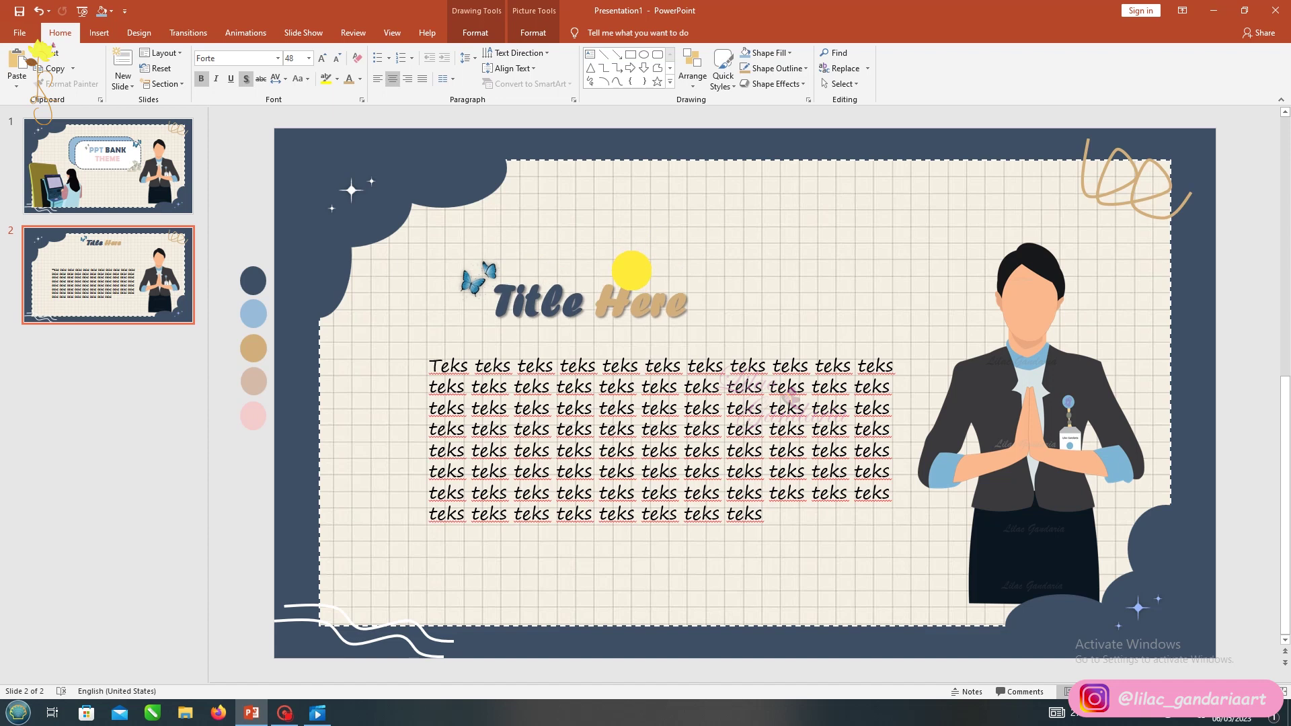
left_click_drag(766, 178, 740, 275)
left_click(720, 408)
left_click_drag(669, 345, 679, 338)
left_click_drag(1015, 453, 997, 461)
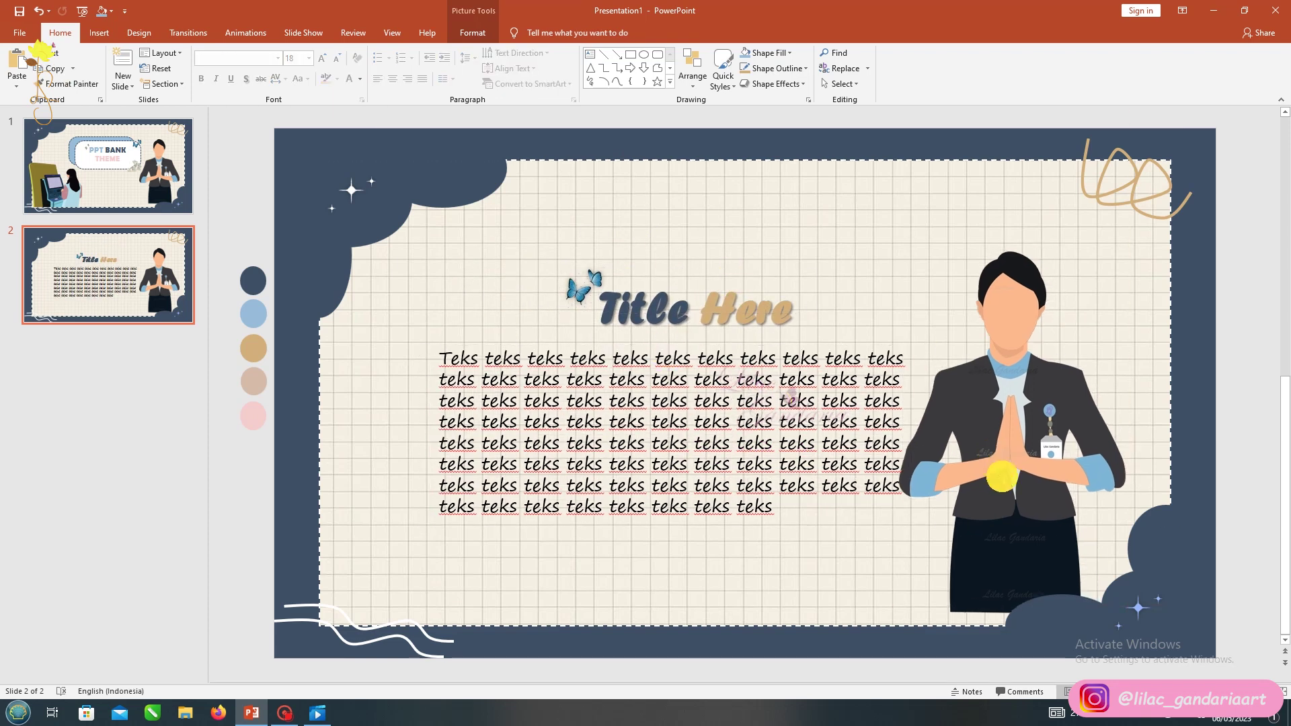
left_click(1152, 588)
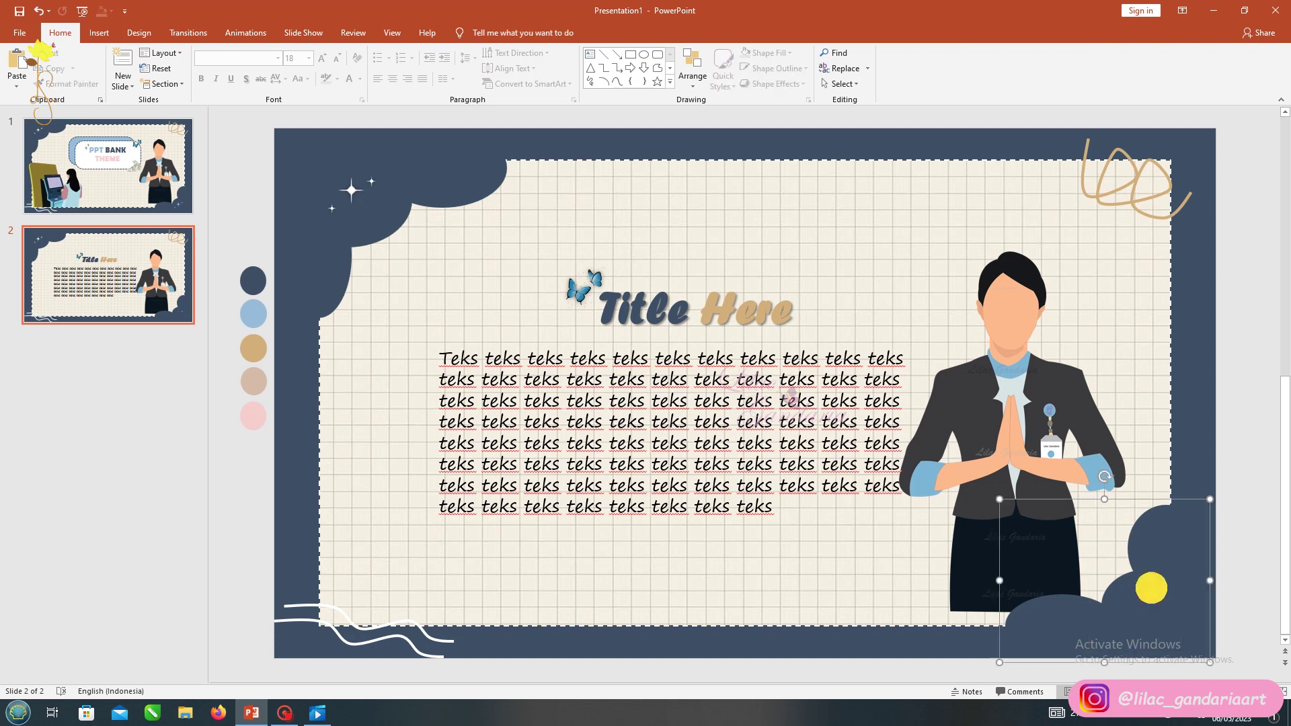
left_click_drag(1035, 490, 1061, 500)
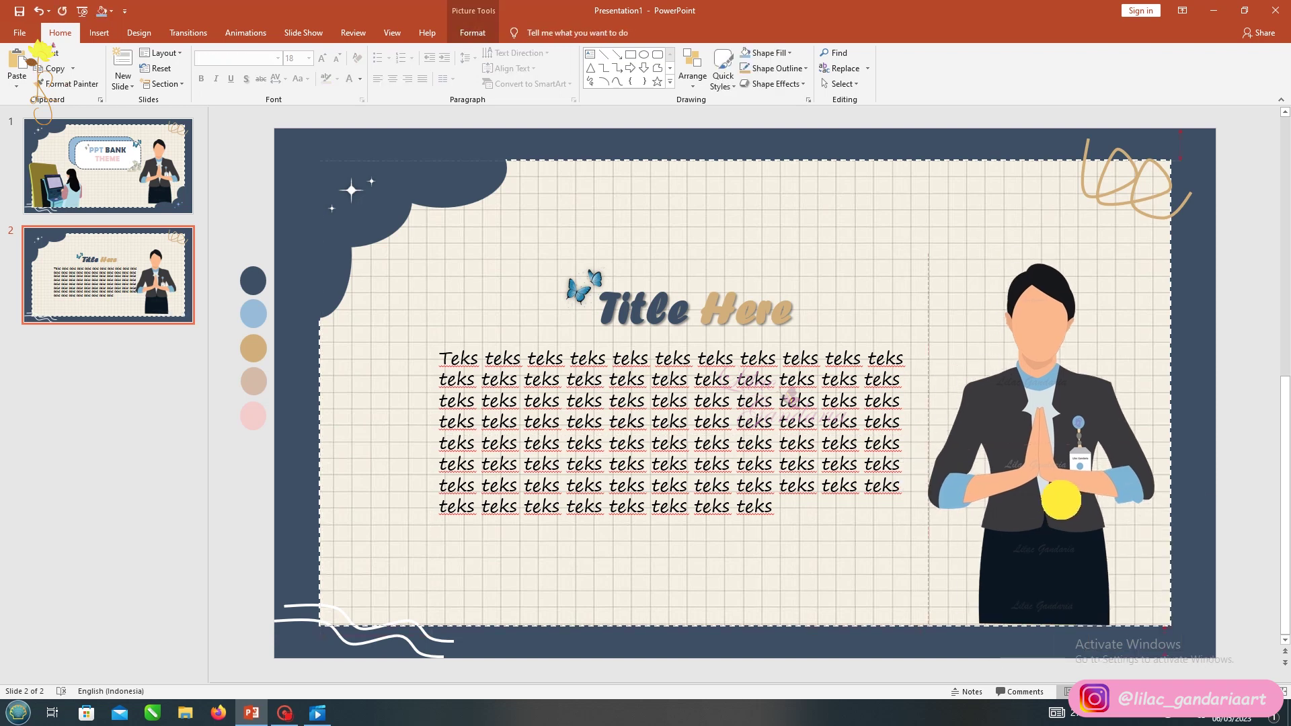
- Make the bottom-left wavy line light blue and move it up onto the inner border
left_click(411, 629)
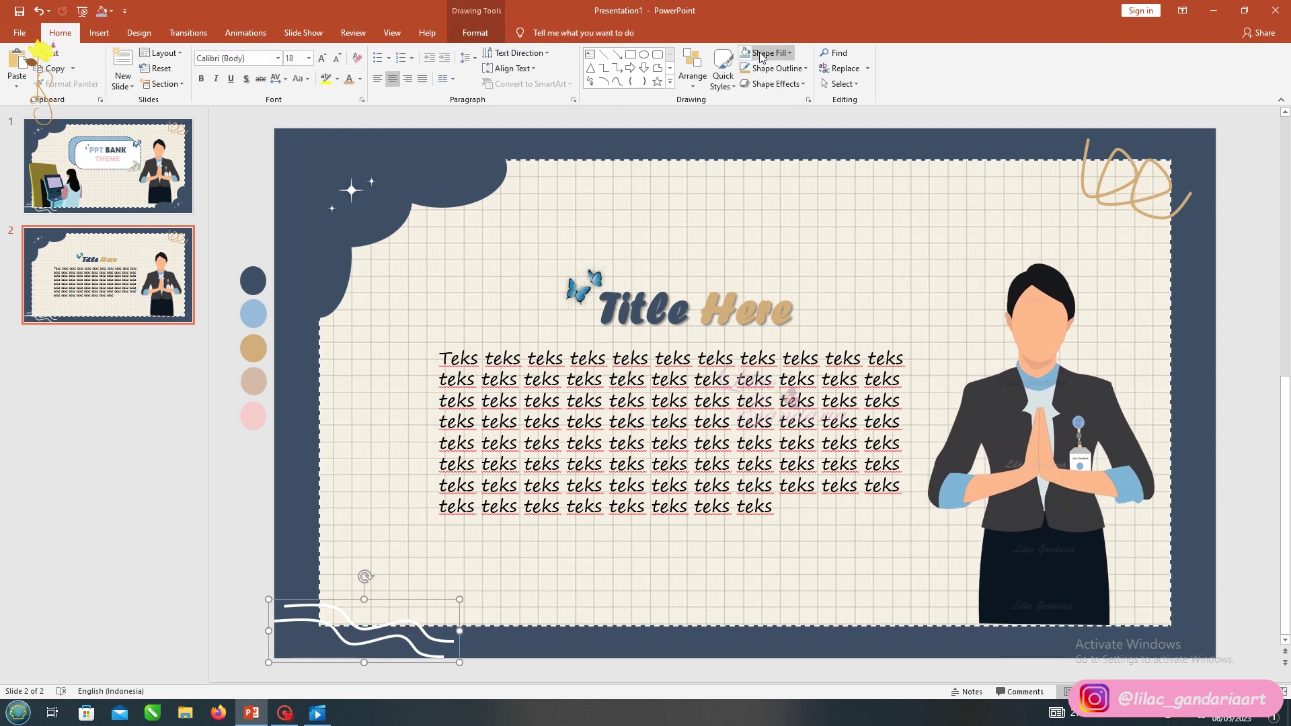
left_click(806, 68)
left_click(773, 183)
left_click_drag(391, 628, 438, 590)
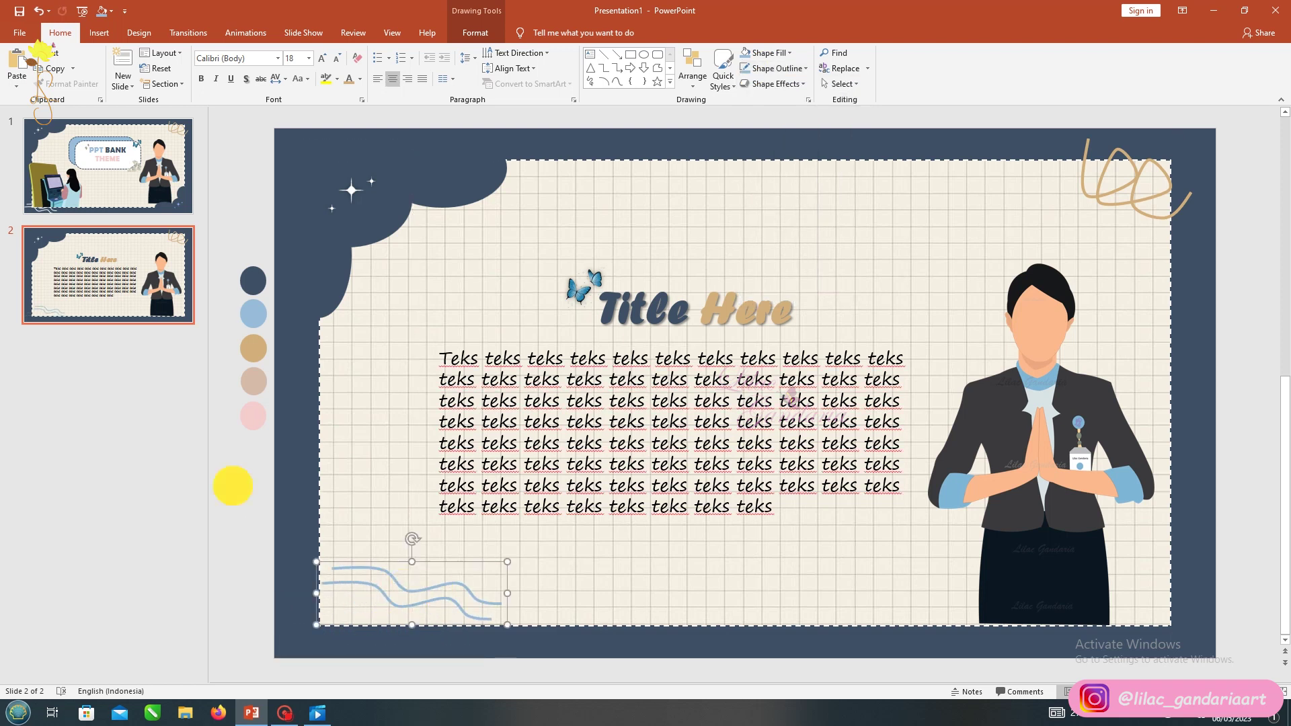
left_click(232, 485)
left_click(166, 365)
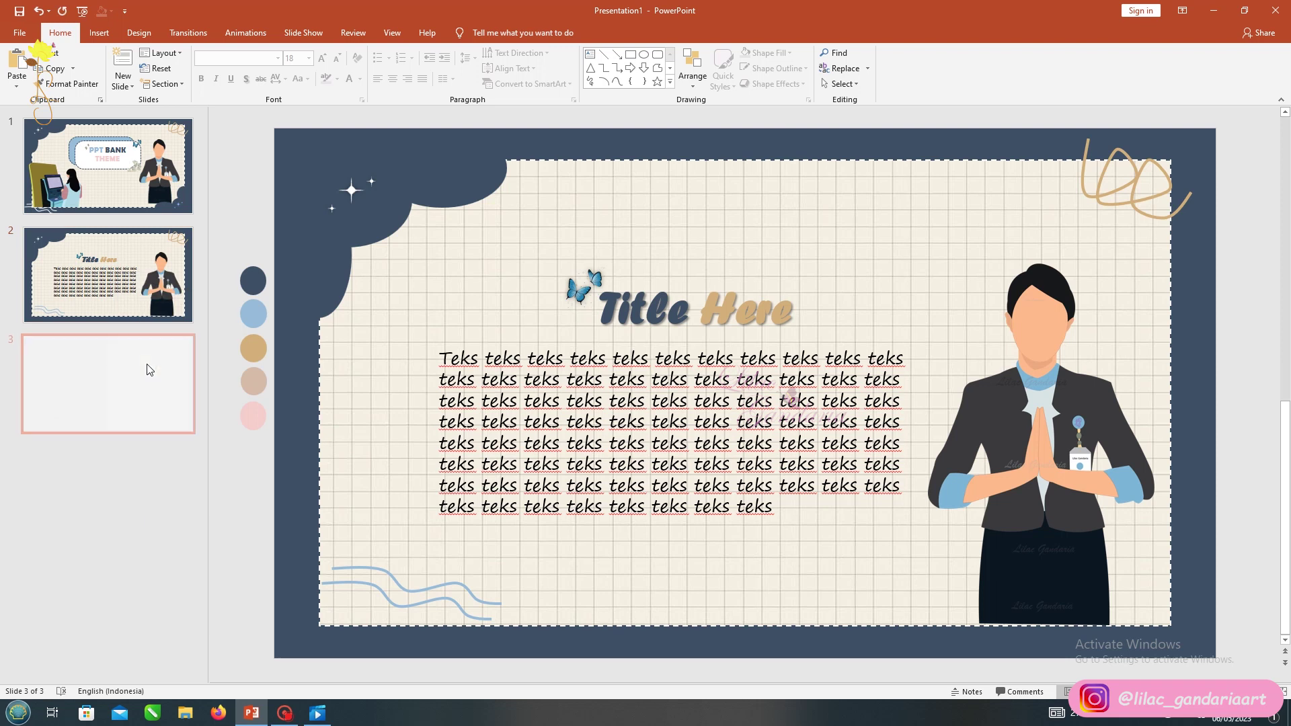
- Delete the body text and businesswoman picture from slide 3
left_click(481, 393)
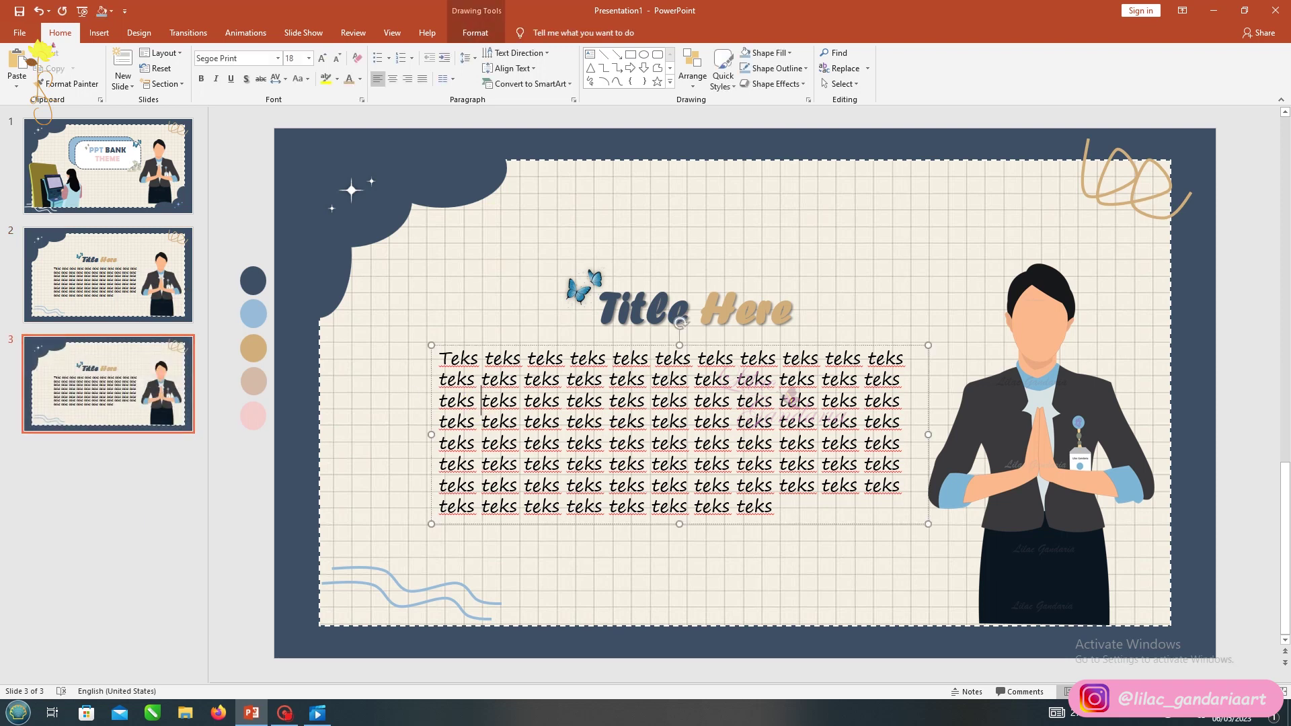
left_click(1095, 429, "shift")
key("Delete")
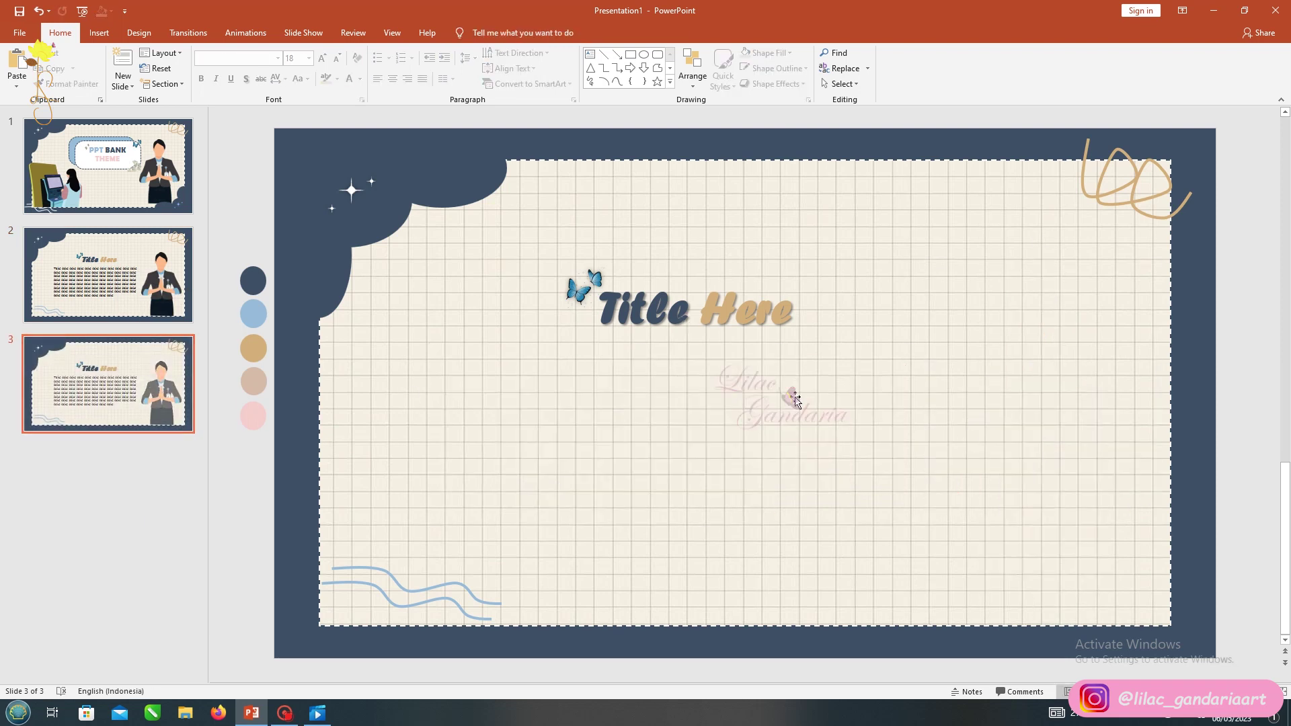
- Copy the ATM illustration from slide 1 and paste it onto slide 3
scroll(436, 579, "up", 2)
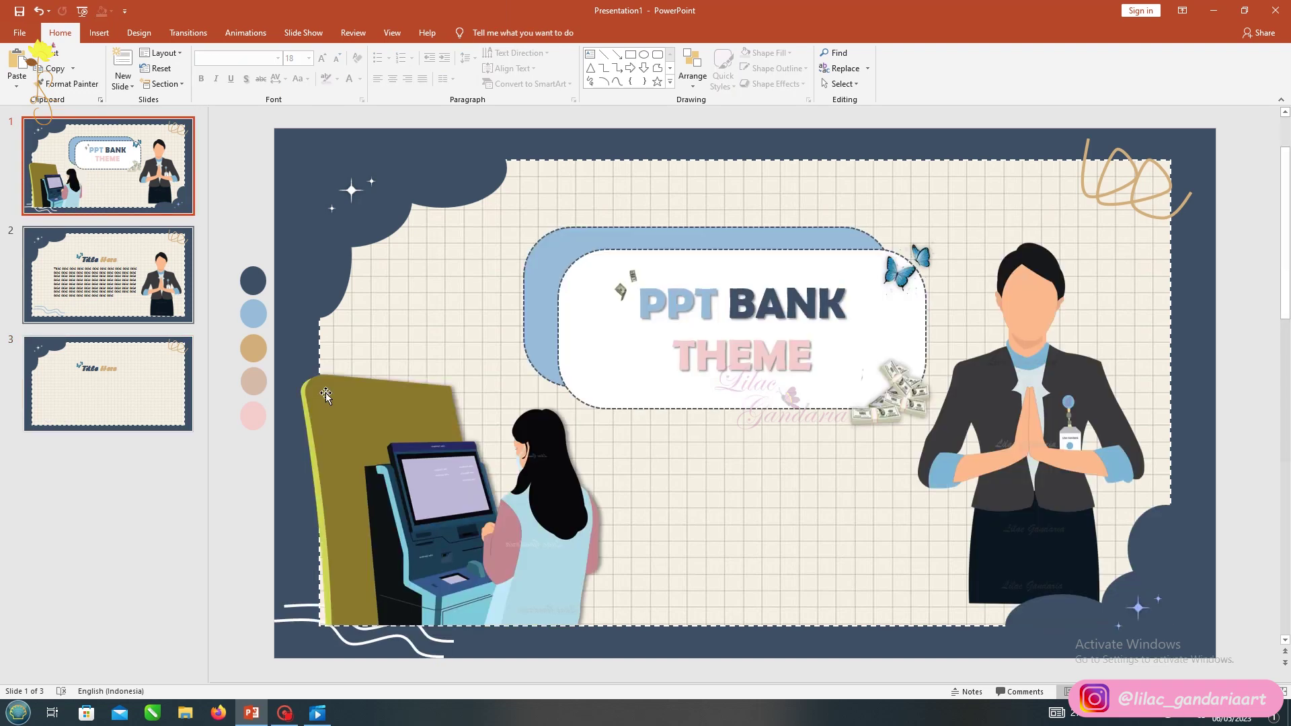
left_click(410, 474)
key("ctrl+c")
left_click(135, 369)
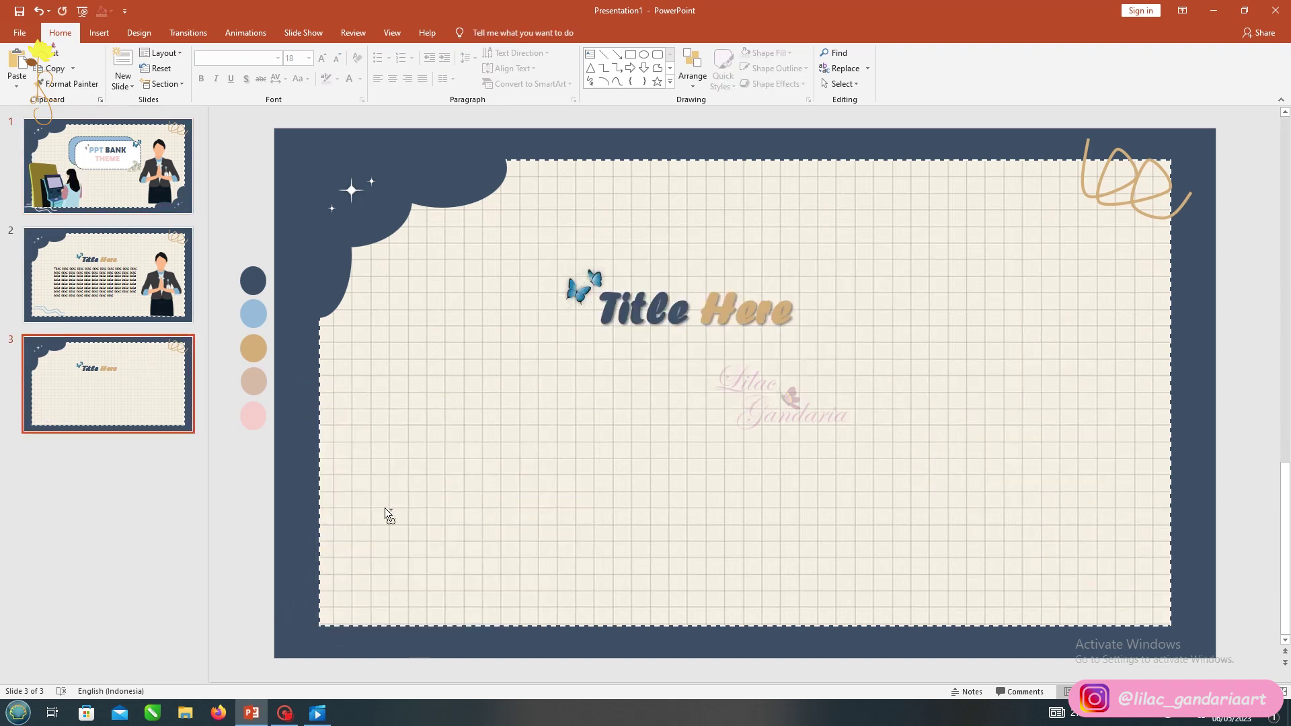
key("ctrl+v")
left_click(666, 308)
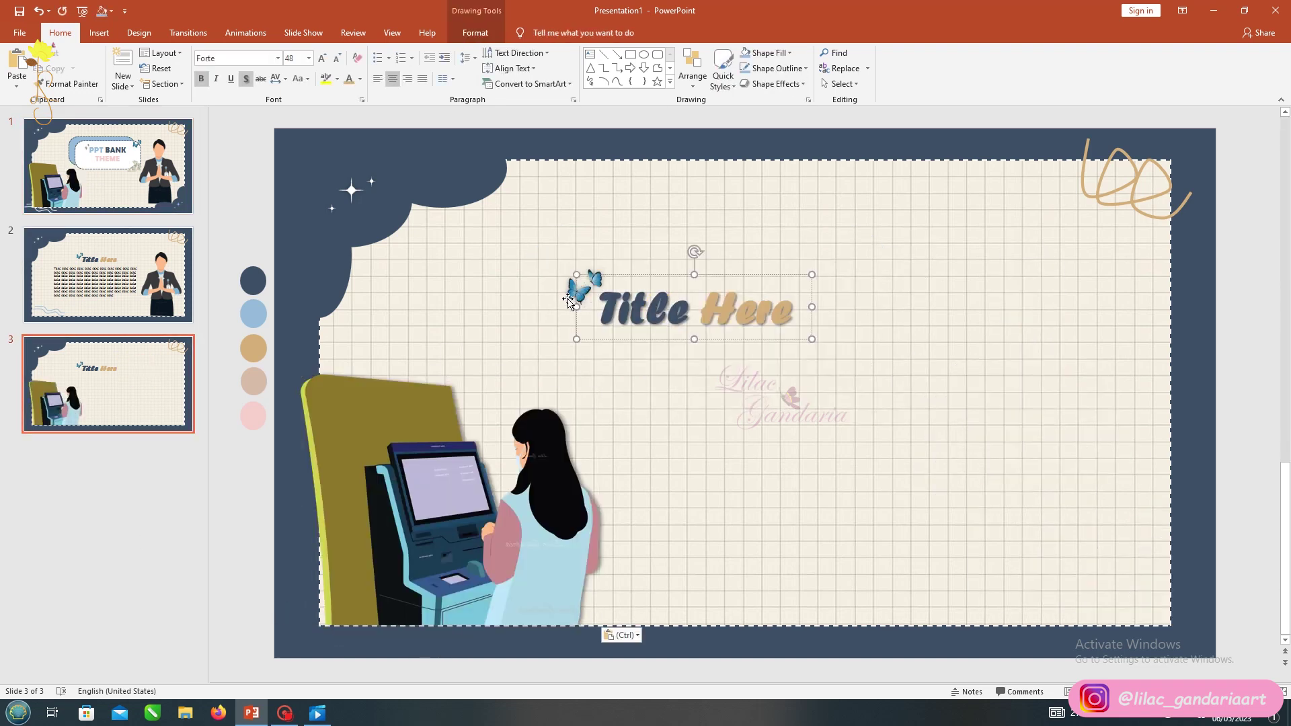
- Move the title and butterfly to the upper right and draw an aligned blue oval and rounded bar
left_click(568, 300, "shift")
left_click_drag(568, 301, 763, 236)
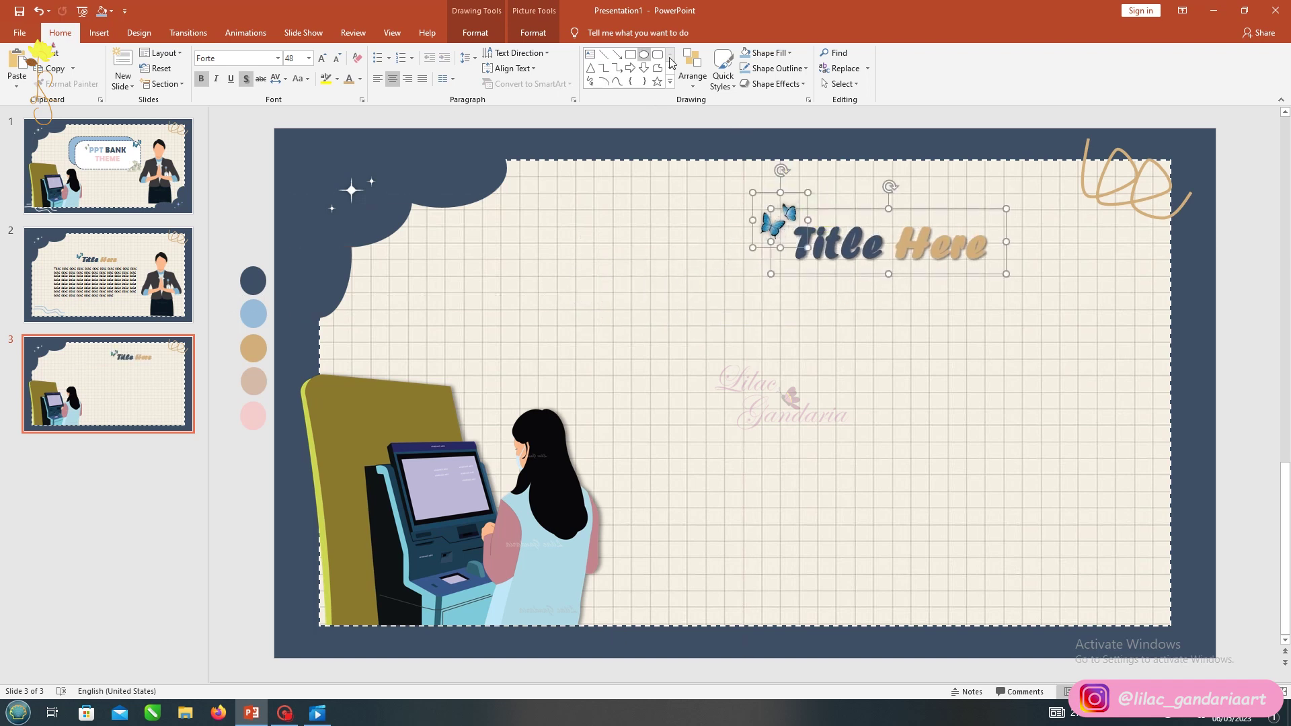
left_click_drag(660, 323, 709, 368)
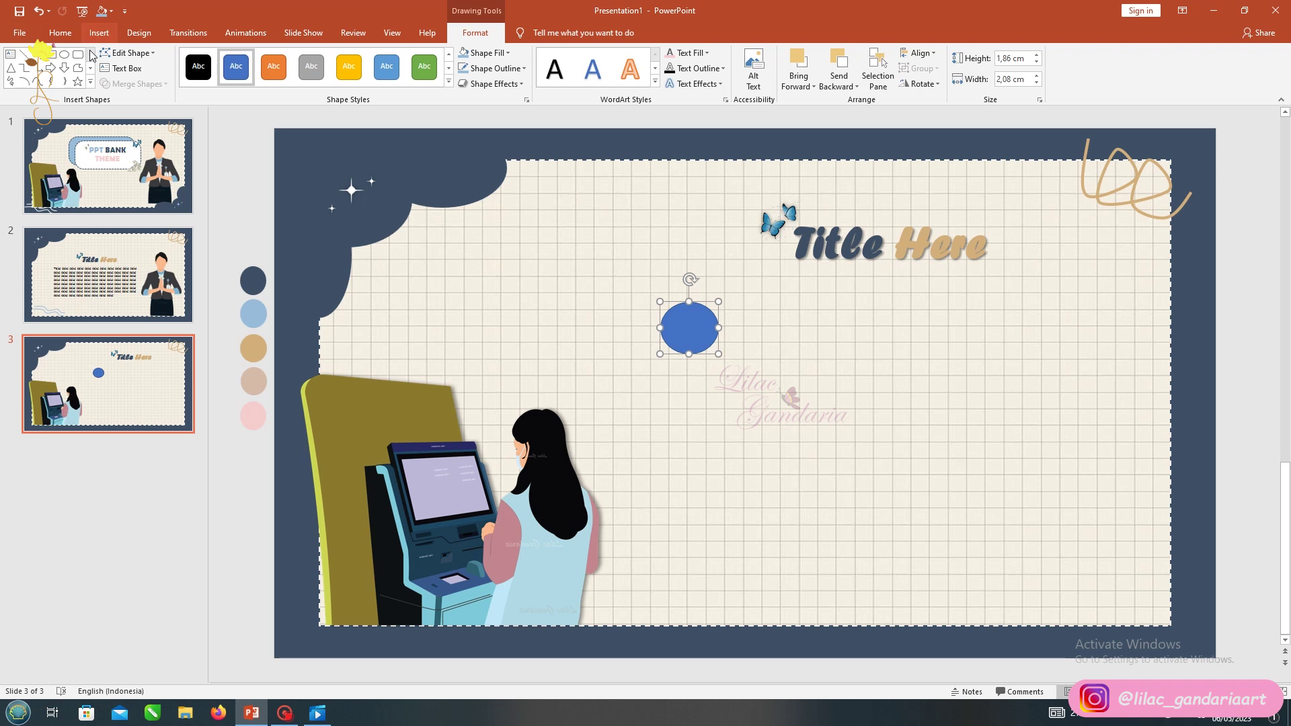
left_click_drag(759, 298, 1082, 349)
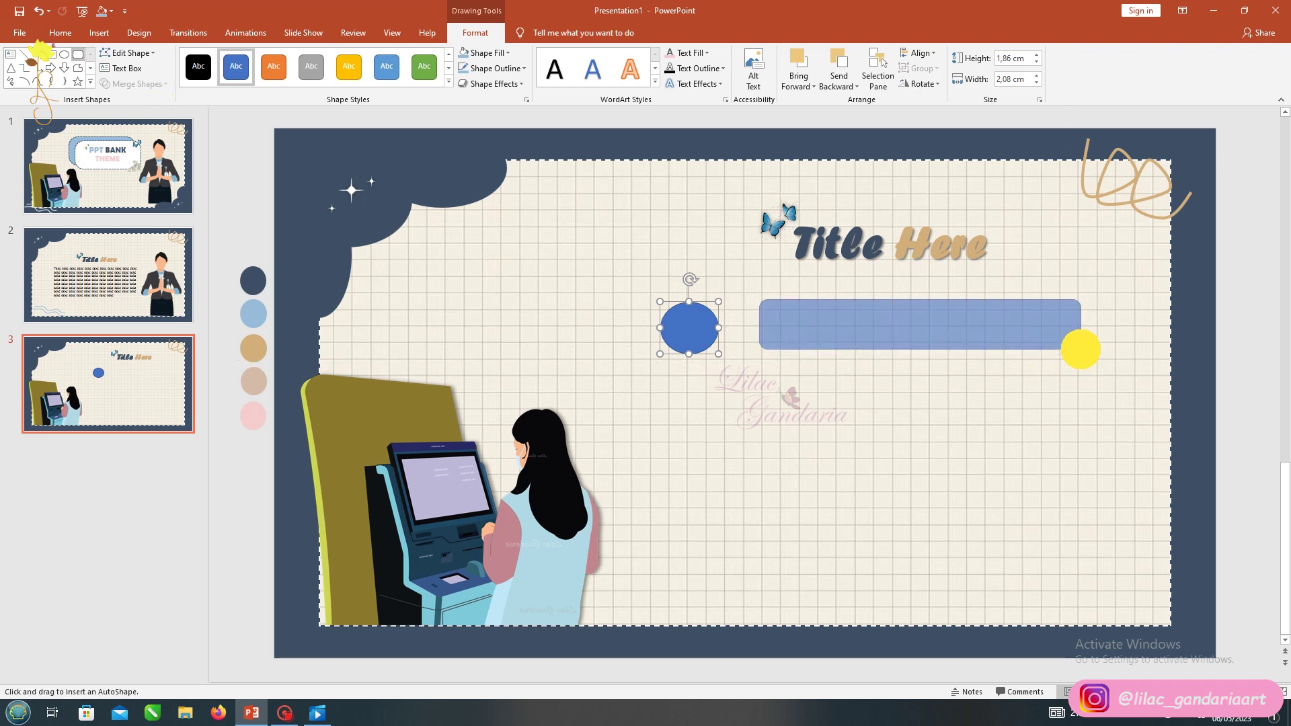
left_click(672, 315)
left_click(693, 317)
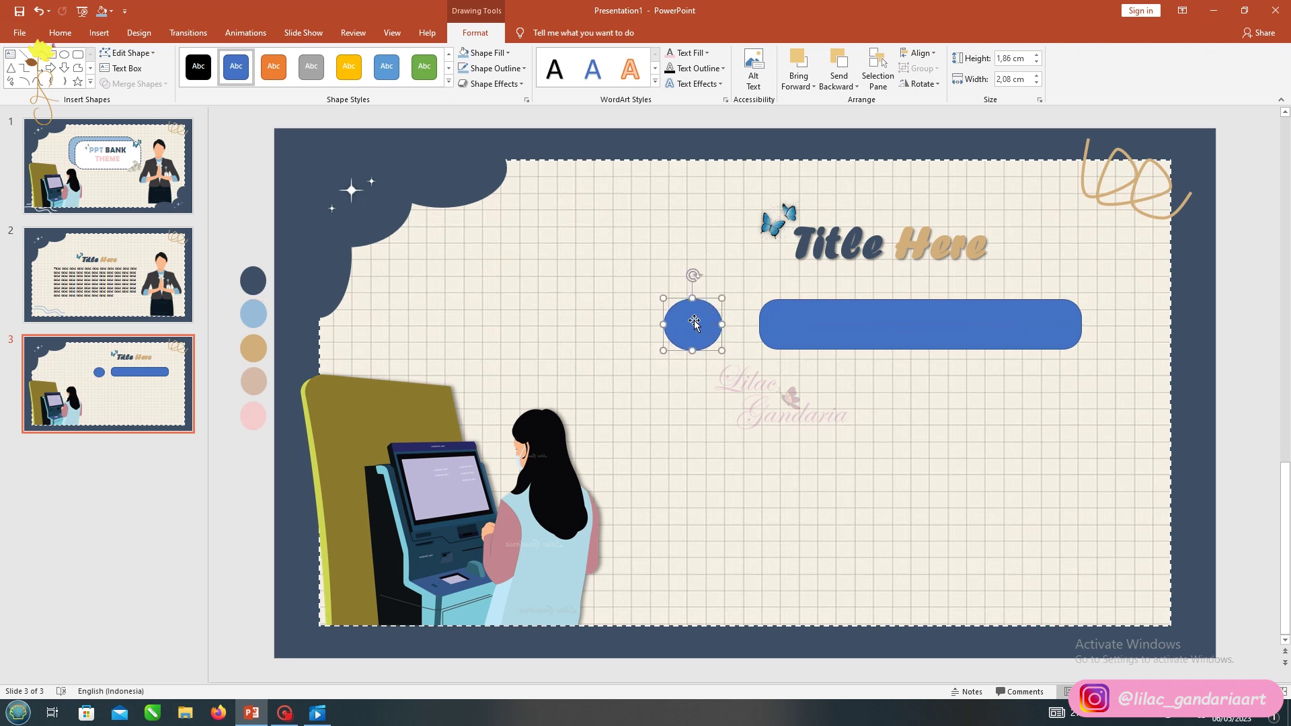
left_click_drag(920, 296, 920, 293)
left_click_drag(695, 312, 695, 301)
- Set the shapes' text to Segoe Print, with 'A' in the circle and 'Add Text Here' in the bar
left_click(912, 329)
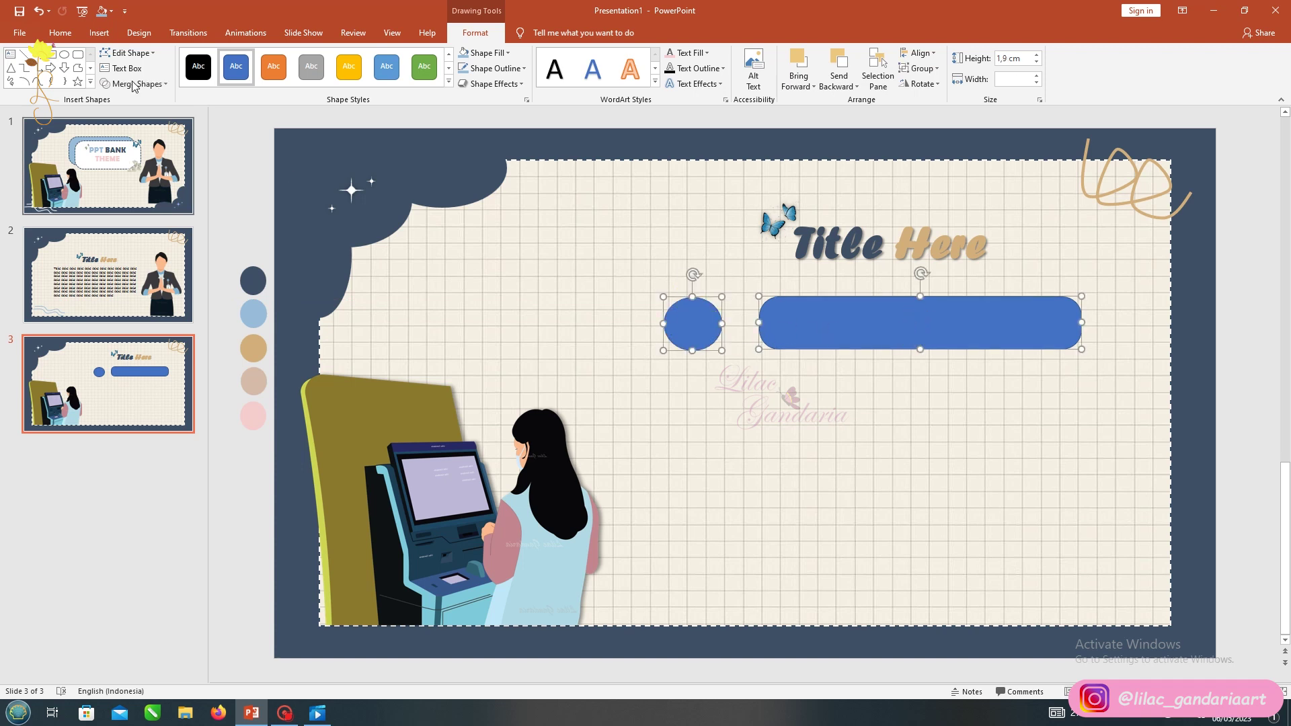
left_click(57, 33)
left_click(277, 58)
left_click(249, 144)
left_click(689, 321)
left_click(880, 323)
type("Add Text Here")
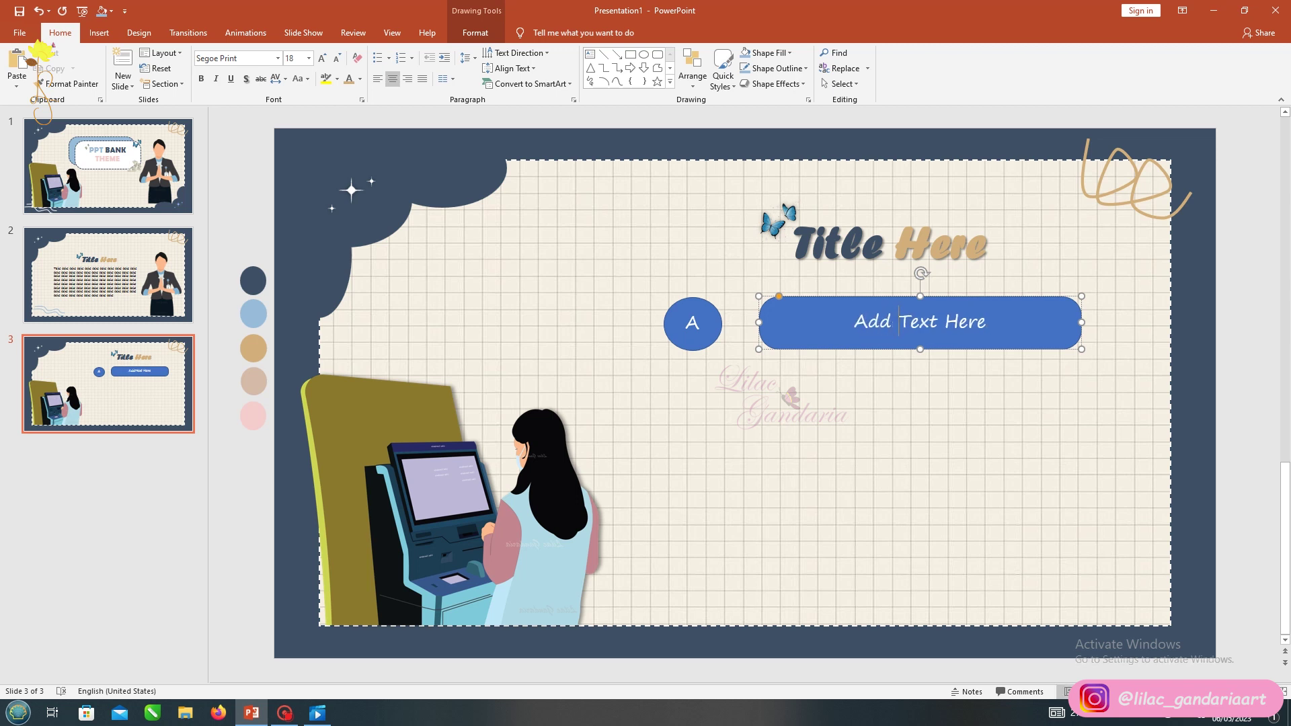
left_click(779, 296)
- Duplicate the circle-and-bar pair into four evenly spaced rows
left_click(700, 311, "shift")
left_click_drag(697, 326, 697, 381)
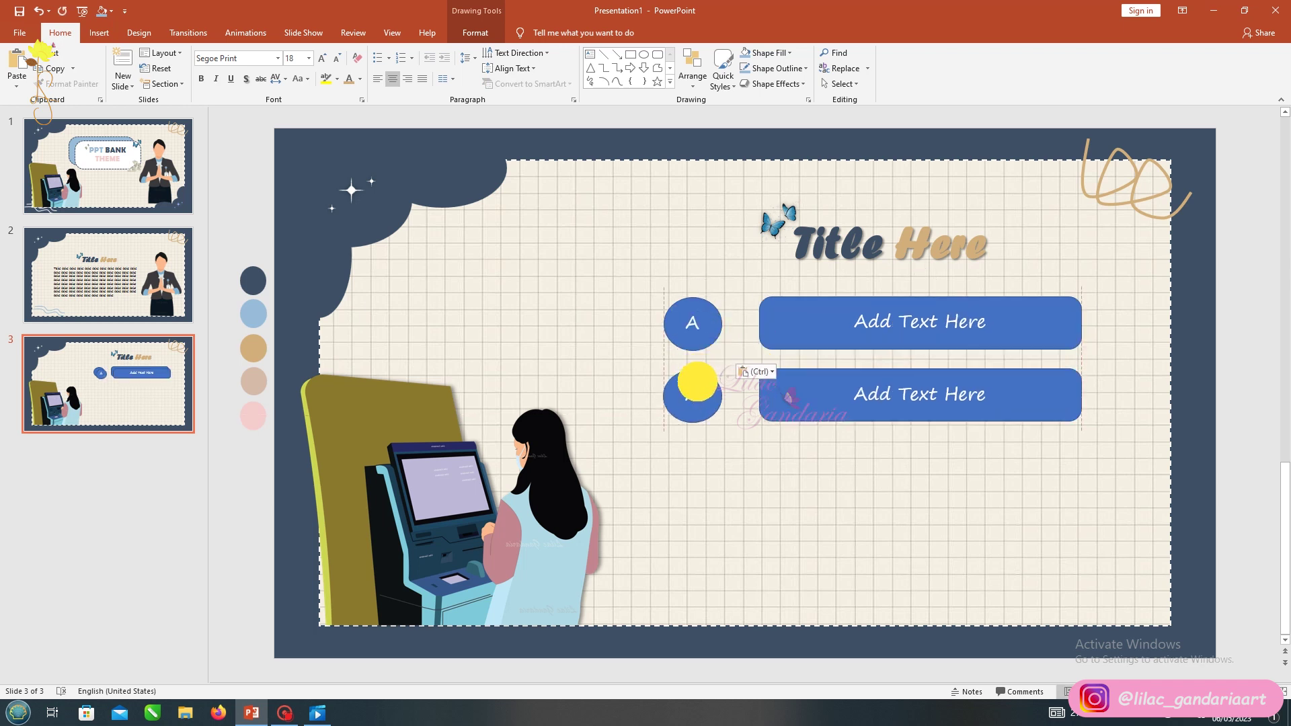
left_click(695, 322, "shift")
left_click(777, 311, "shift")
left_click_drag(695, 312, 695, 451)
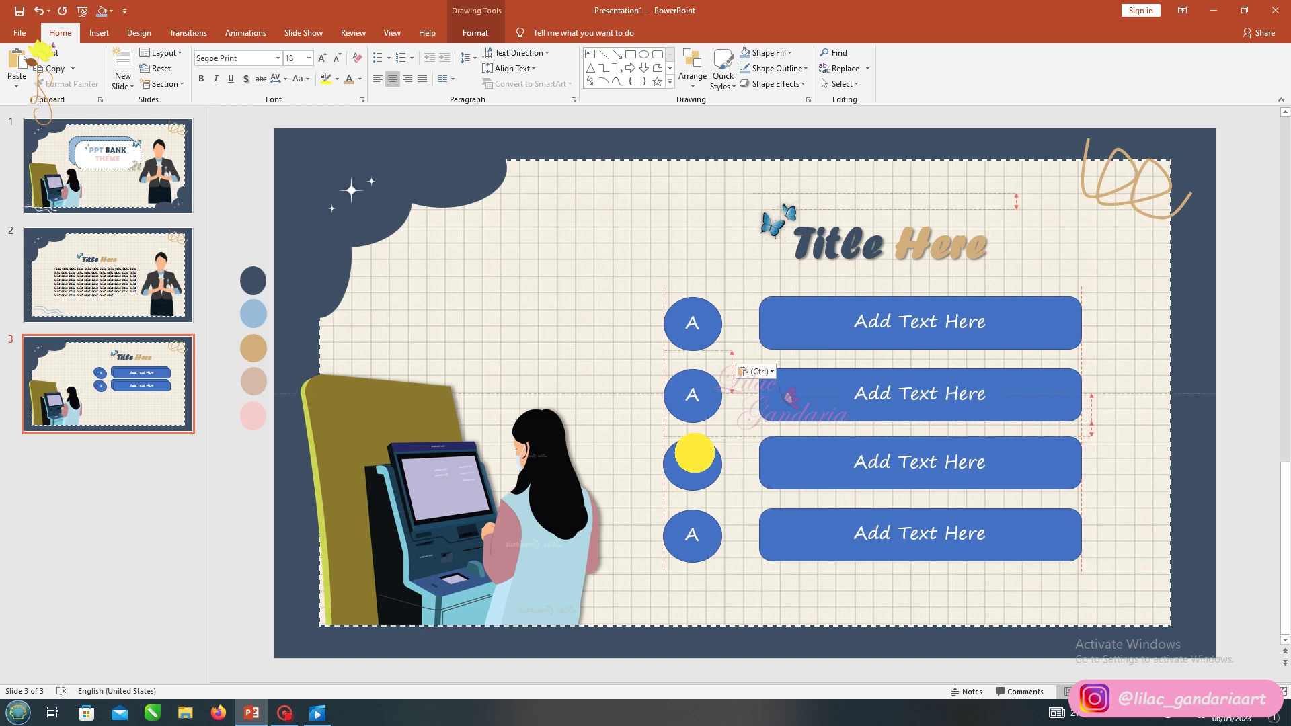
left_click_drag(695, 452, 695, 455)
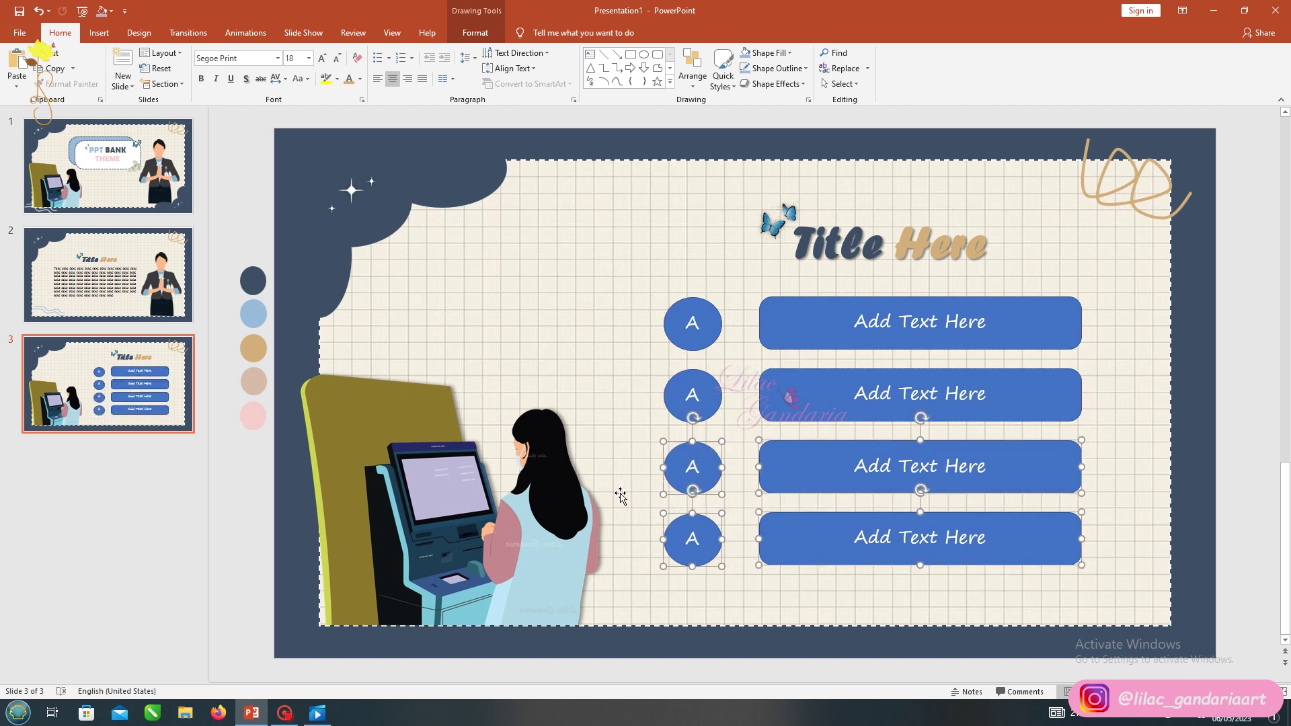
- Reletter the copied circles B, C and D
left_click(695, 395)
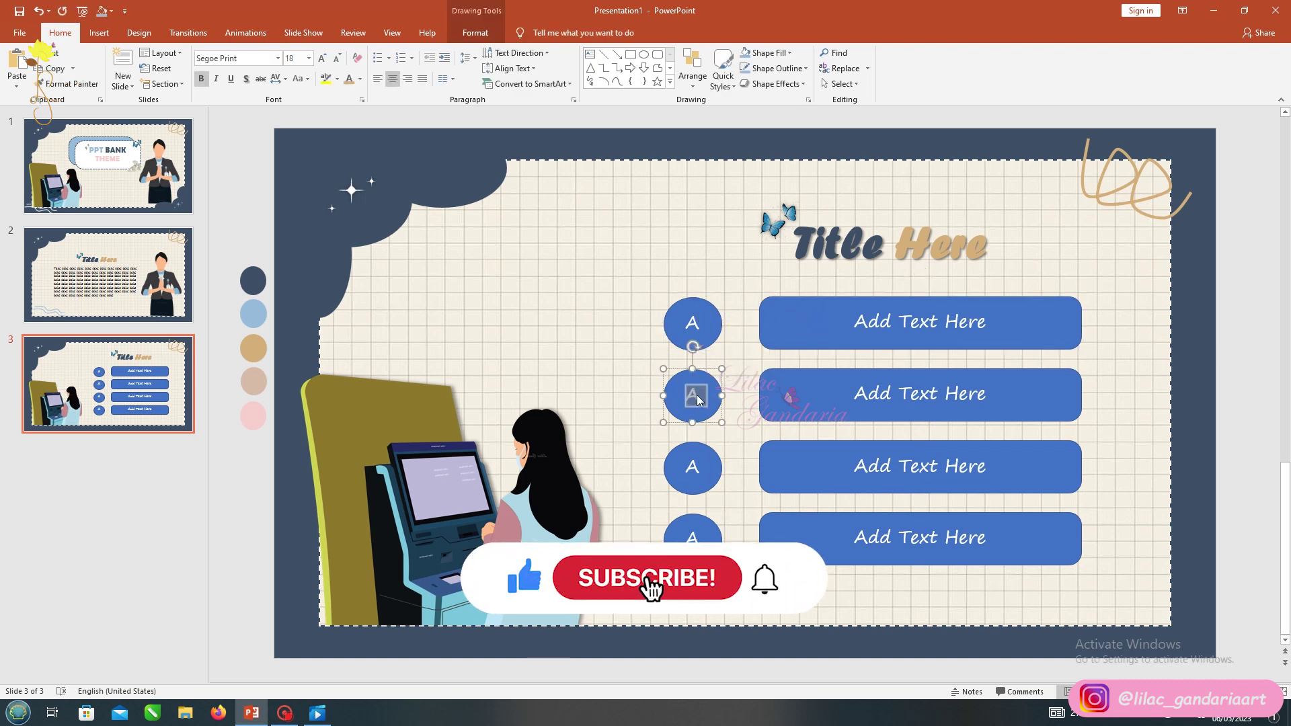
type("B")
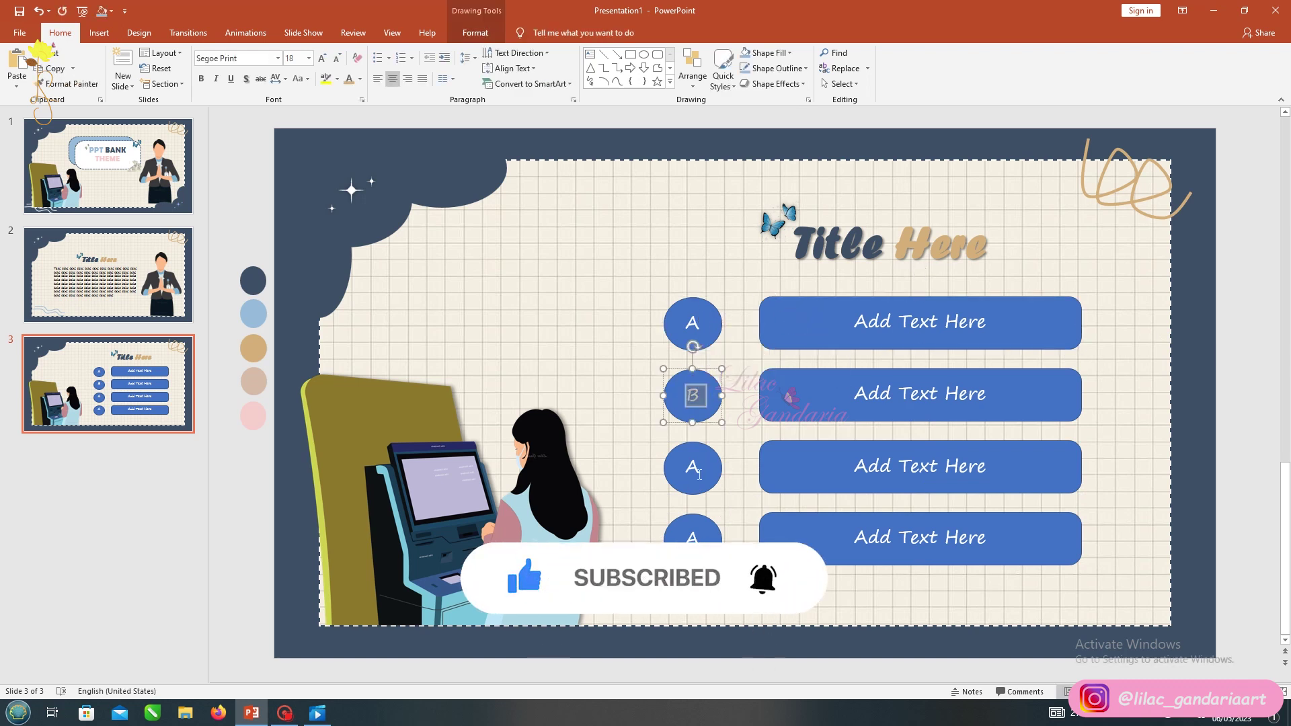
double_click(695, 468)
type("C")
left_click(695, 539)
type("D")
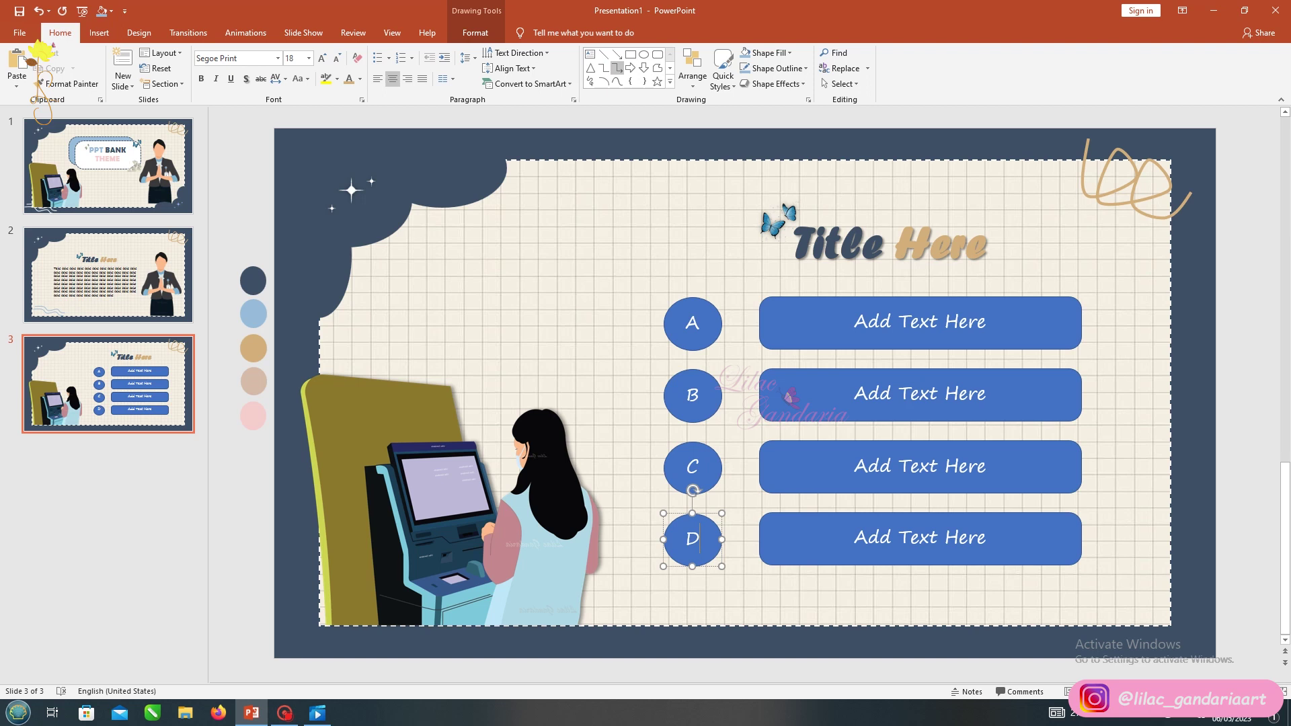
left_click(890, 330)
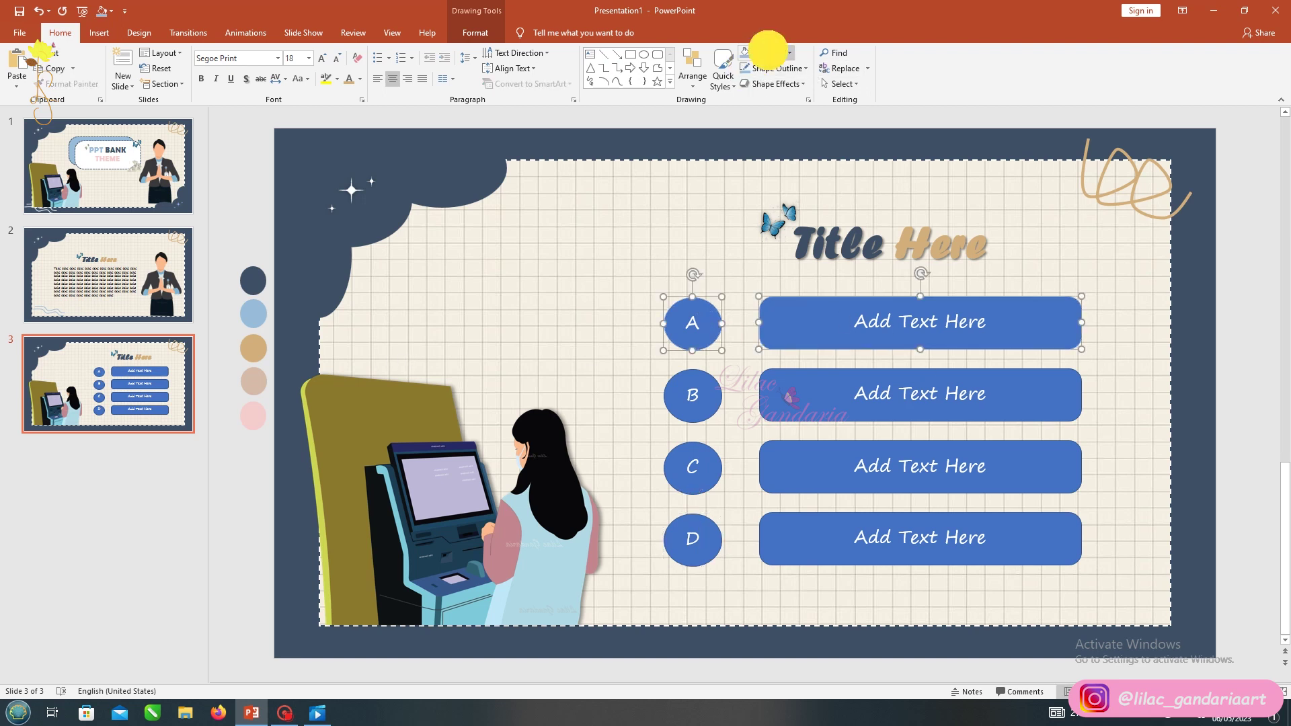
- Fill row C's circle and bar light blue
left_click(745, 52)
left_click(801, 474)
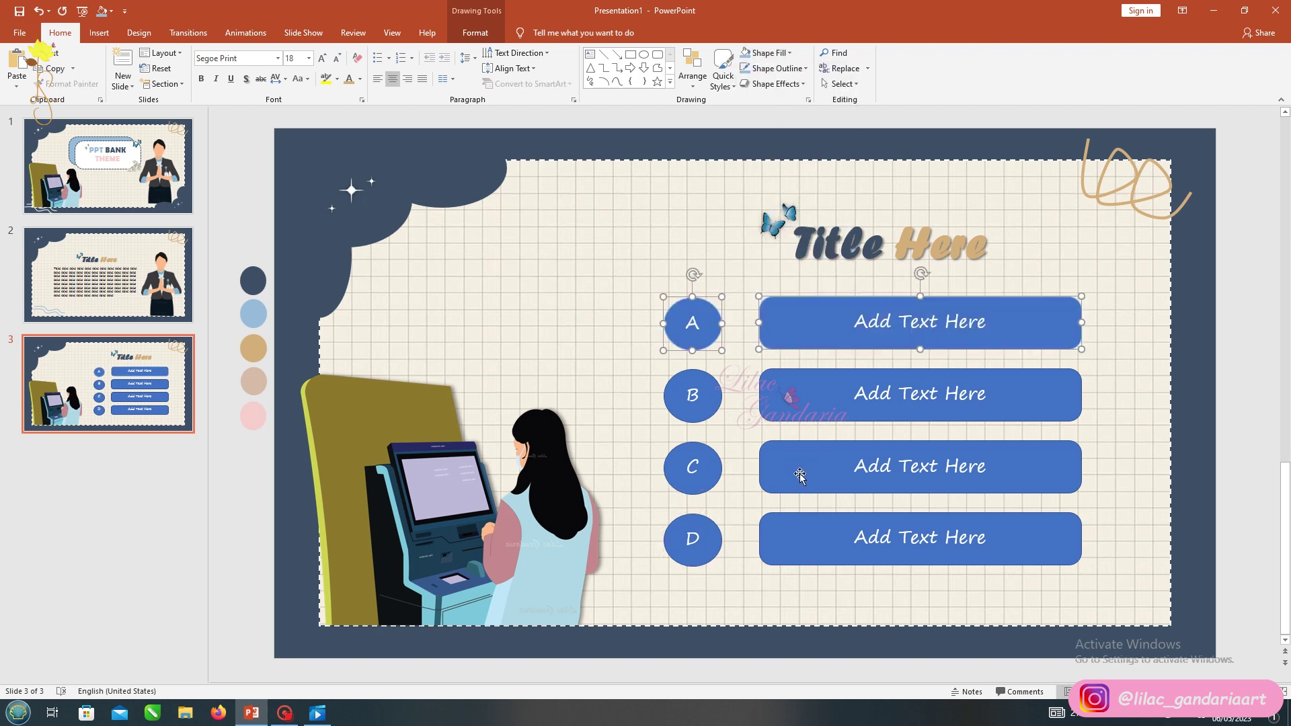
left_click(801, 474)
left_click(715, 454, "shift")
left_click(747, 68)
left_click(790, 128)
- Fill row B's circle and bar grey-blue
left_click(824, 410)
left_click(706, 397, "shift")
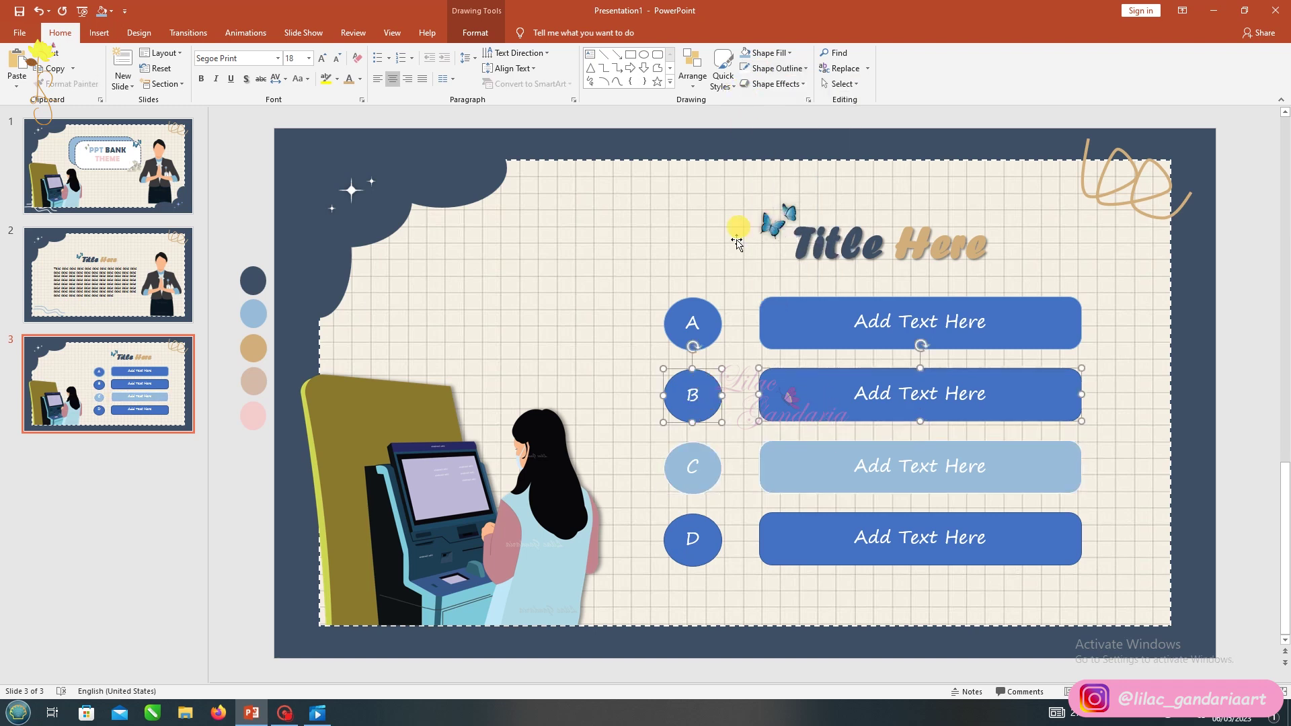
left_click(764, 70)
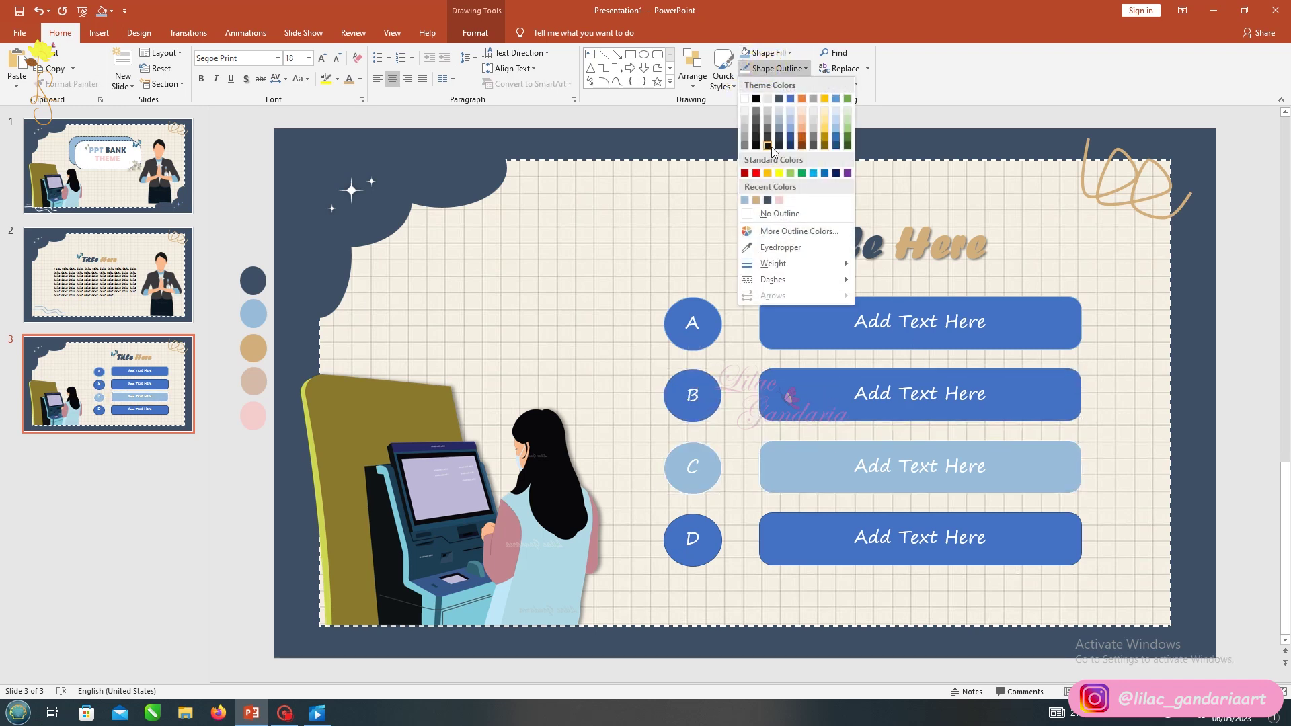
left_click(769, 53)
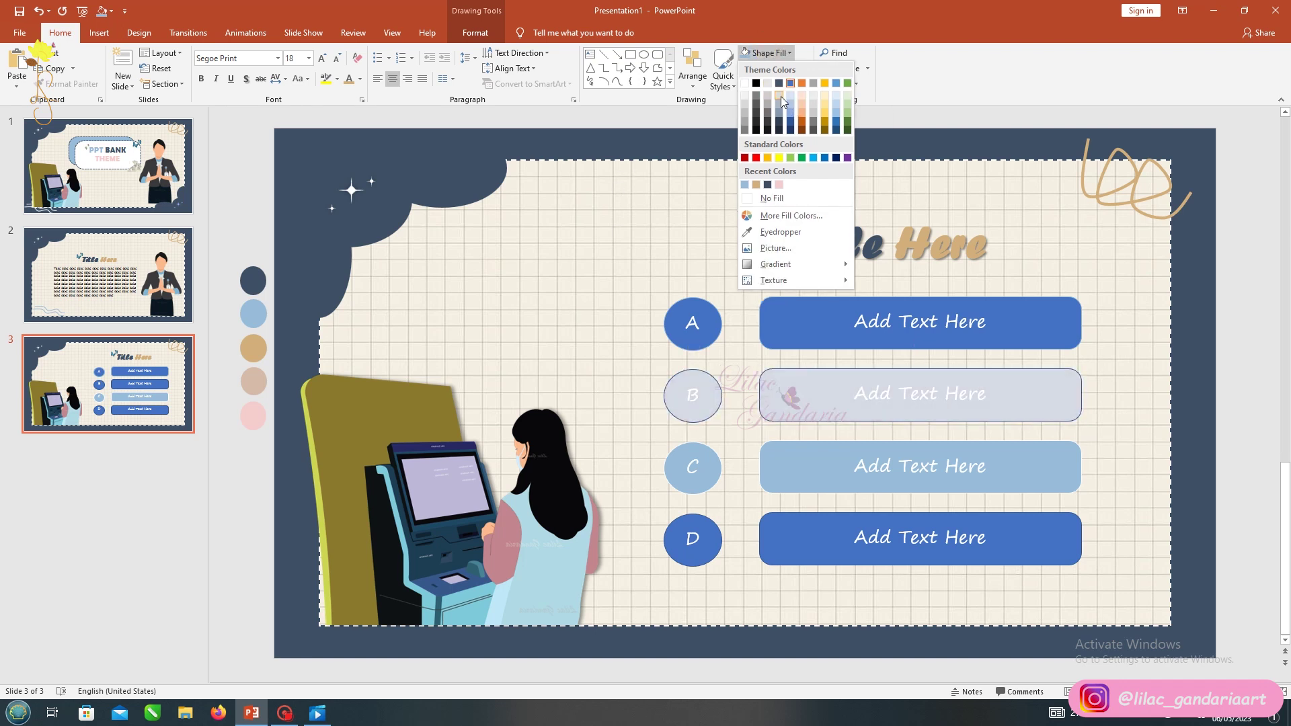
left_click(779, 102)
- Fill row A's circle and bar white with dark lettering
left_click(791, 312)
left_click(703, 310, "shift")
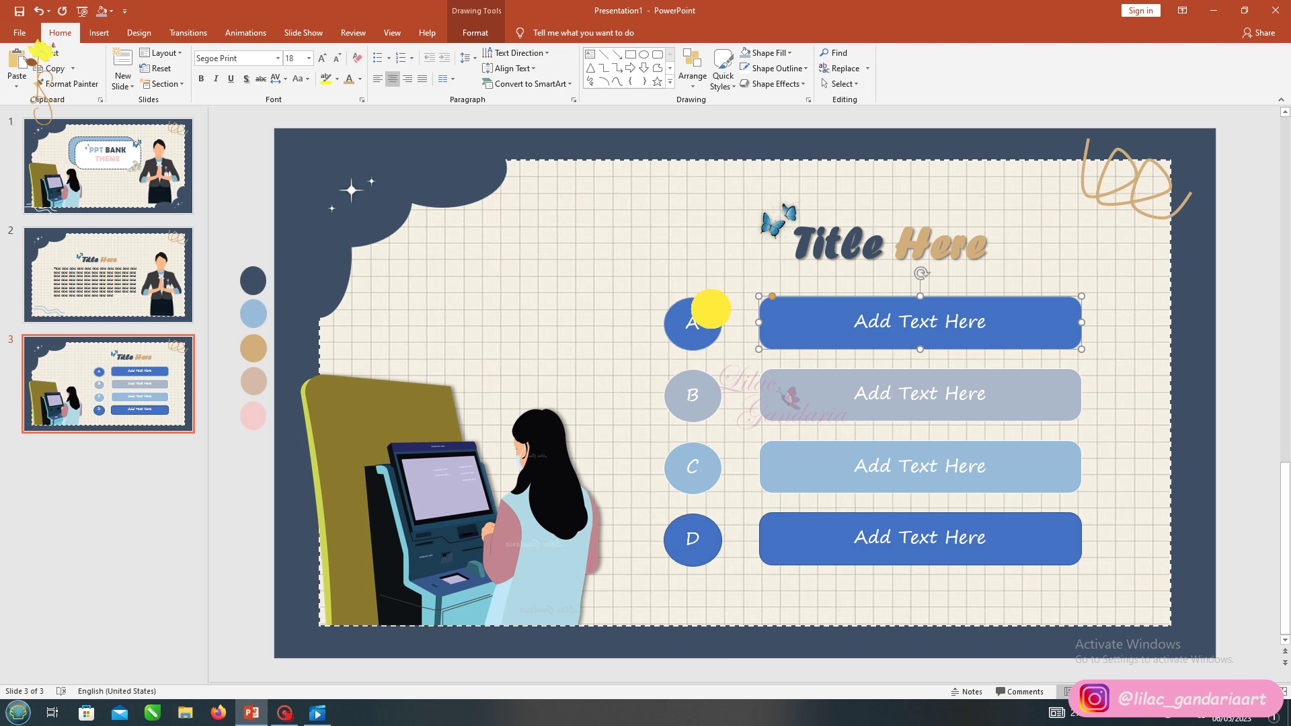
left_click(768, 53)
left_click(752, 79)
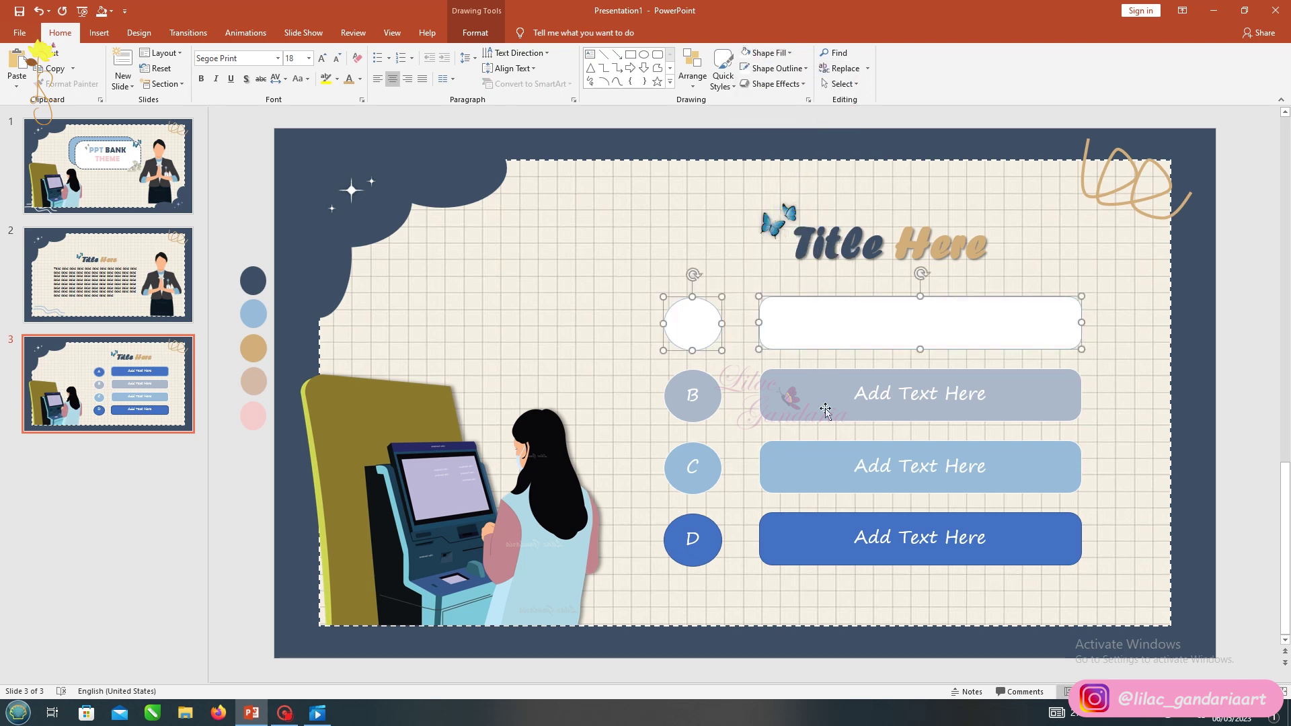
left_click(361, 82)
left_click(363, 107)
- Fill the D shapes pink
left_click(817, 528)
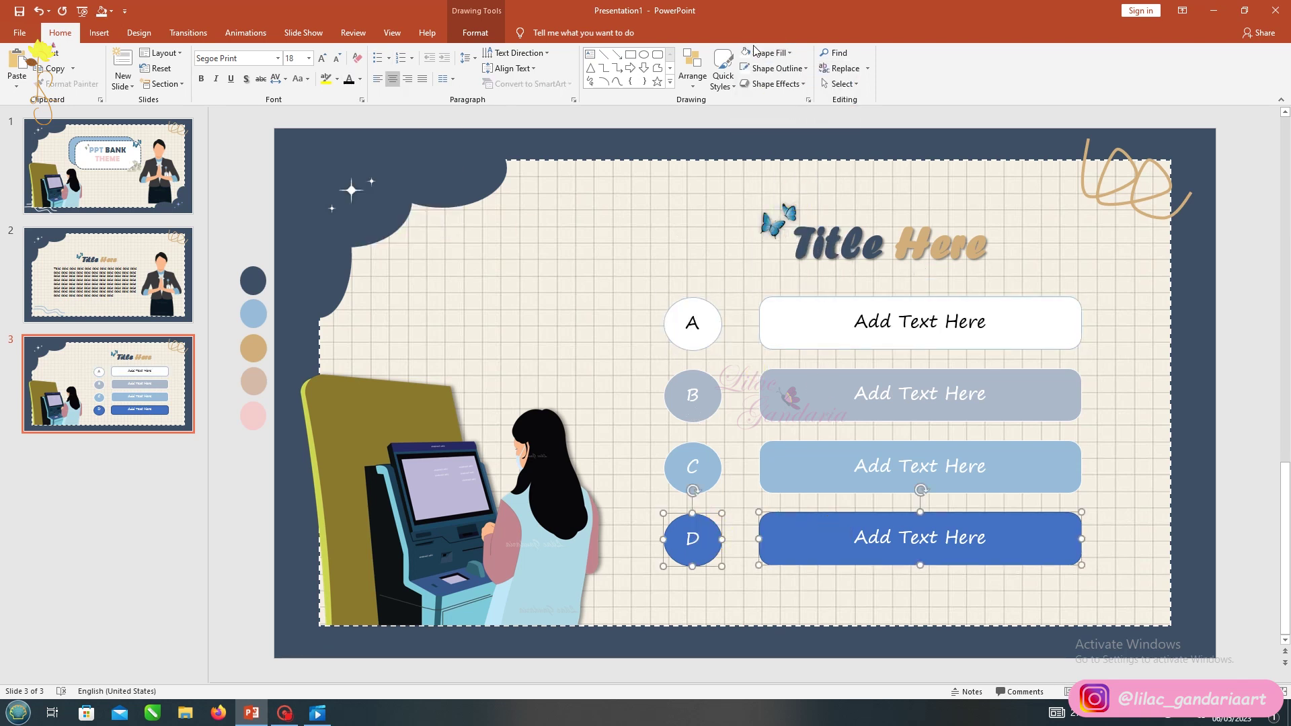
left_click(789, 52)
left_click(794, 102)
left_click(723, 74)
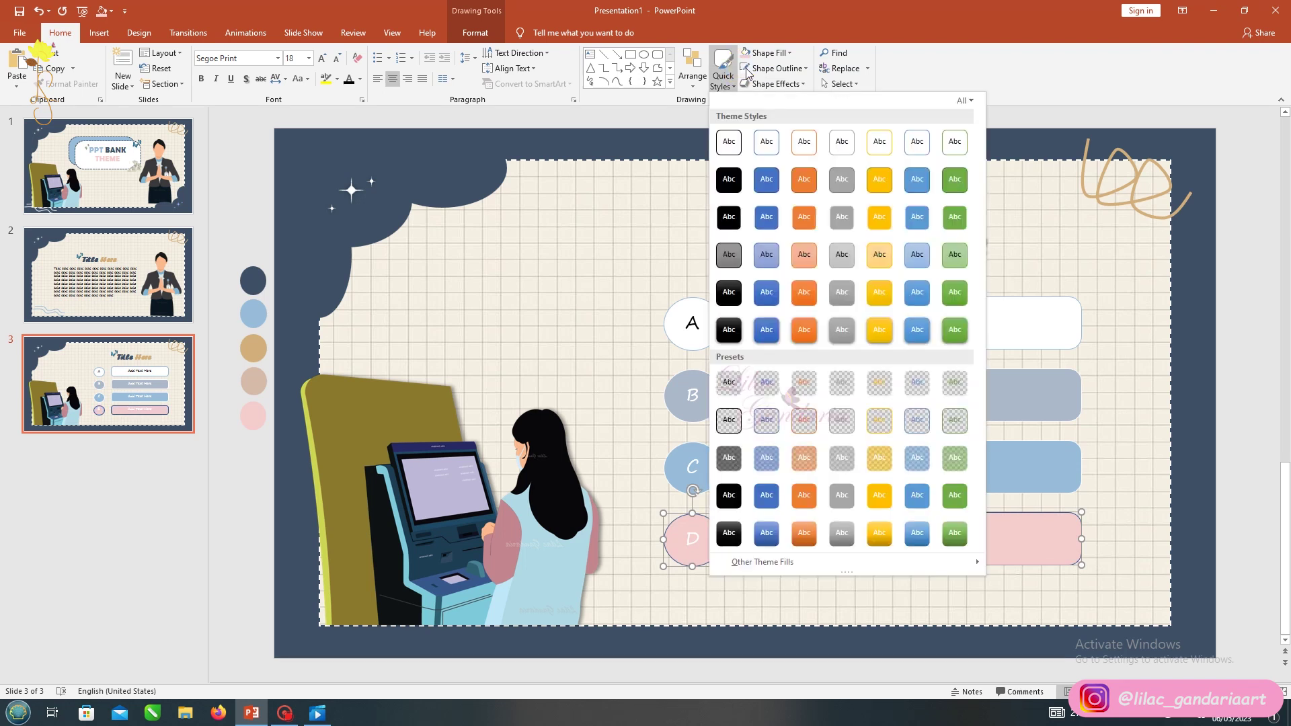
left_click(748, 73)
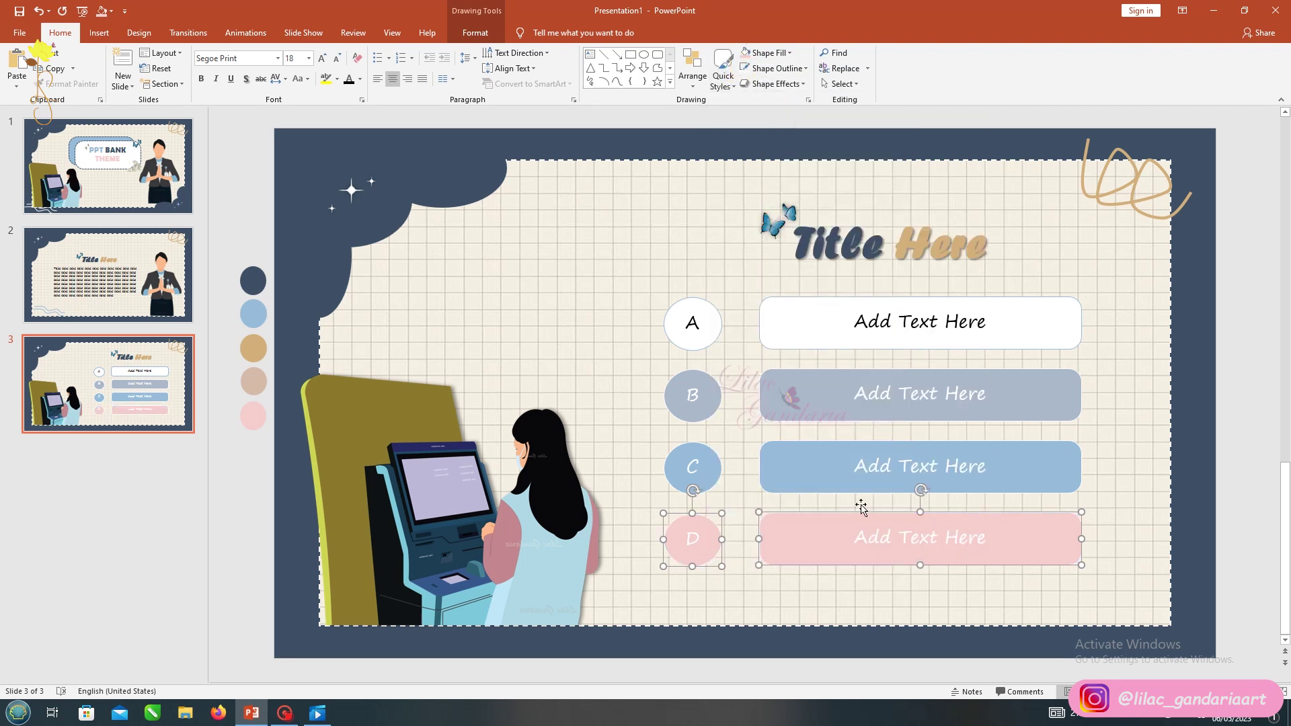
- Add a shadow to all eight circles and bars, then select the butterfly and title
left_click_drag(1211, 635, 618, 276)
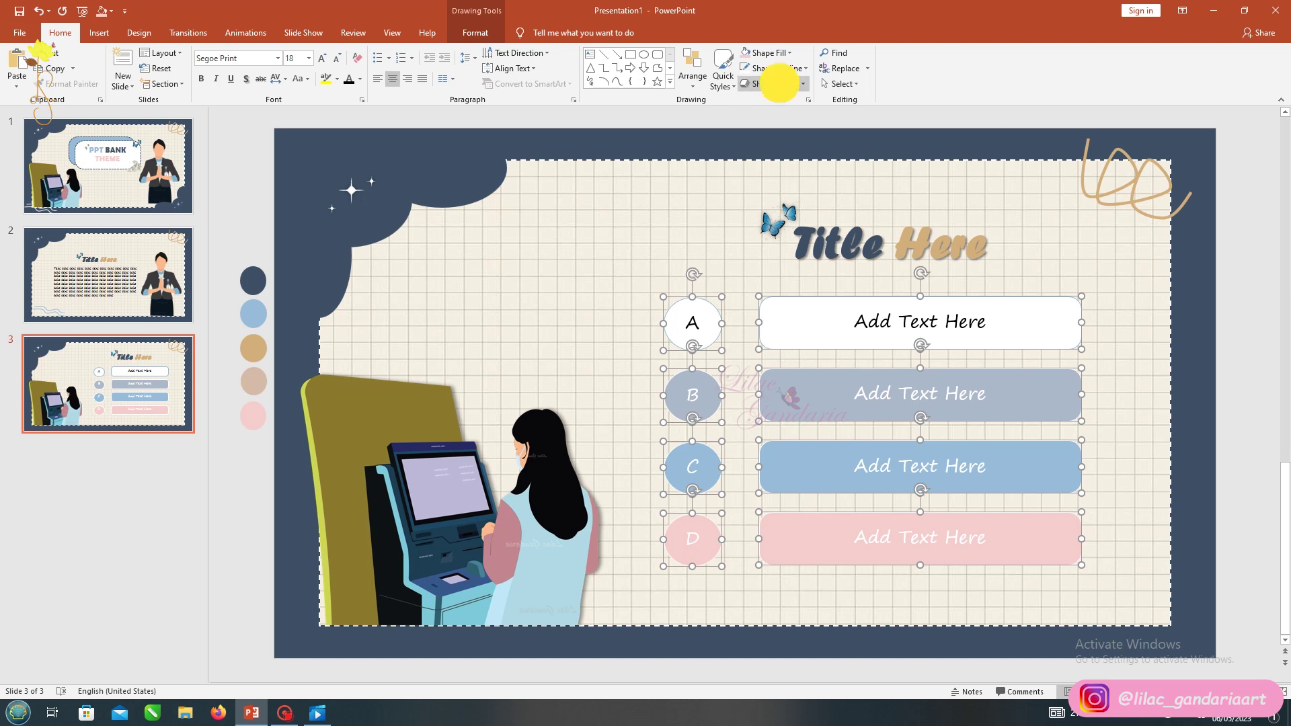
left_click(781, 82)
left_click(913, 286)
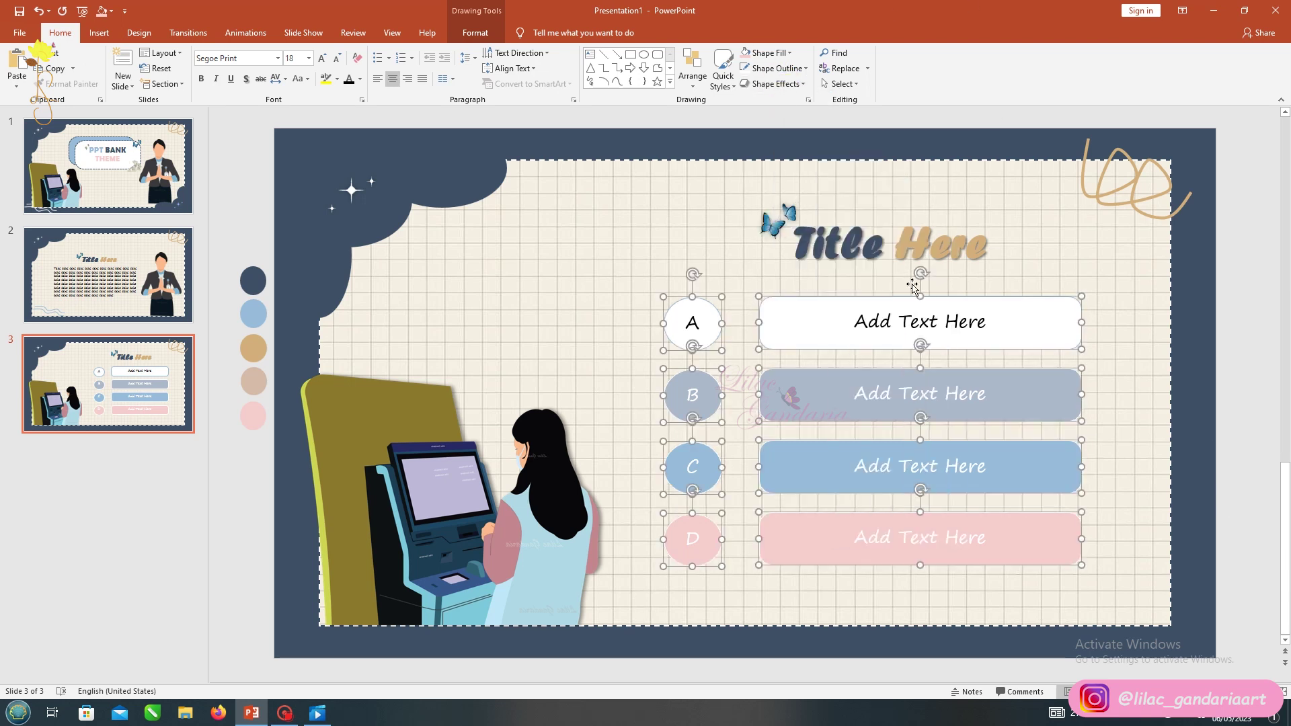
left_click(794, 227)
left_click(865, 211, "shift")
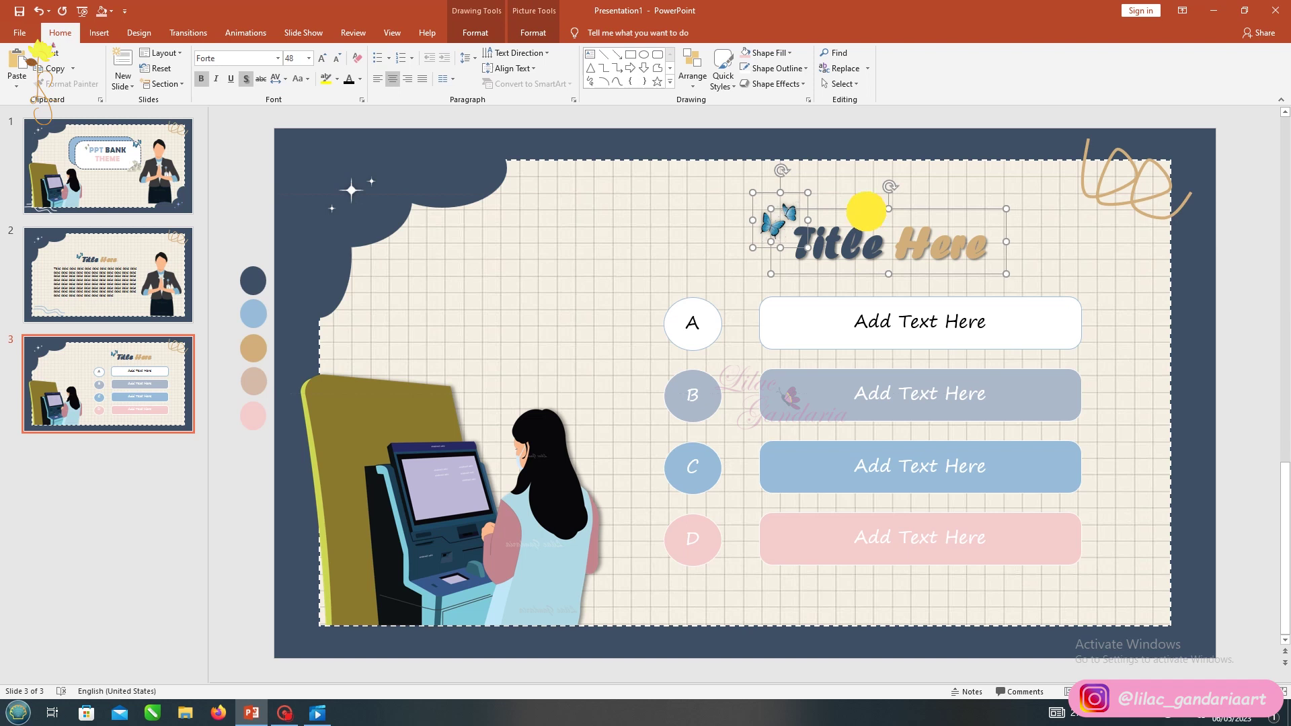
- Nudge the title and butterfly right and paste slide 1's navy cloud corner onto slide 3
left_click_drag(865, 211, 895, 212)
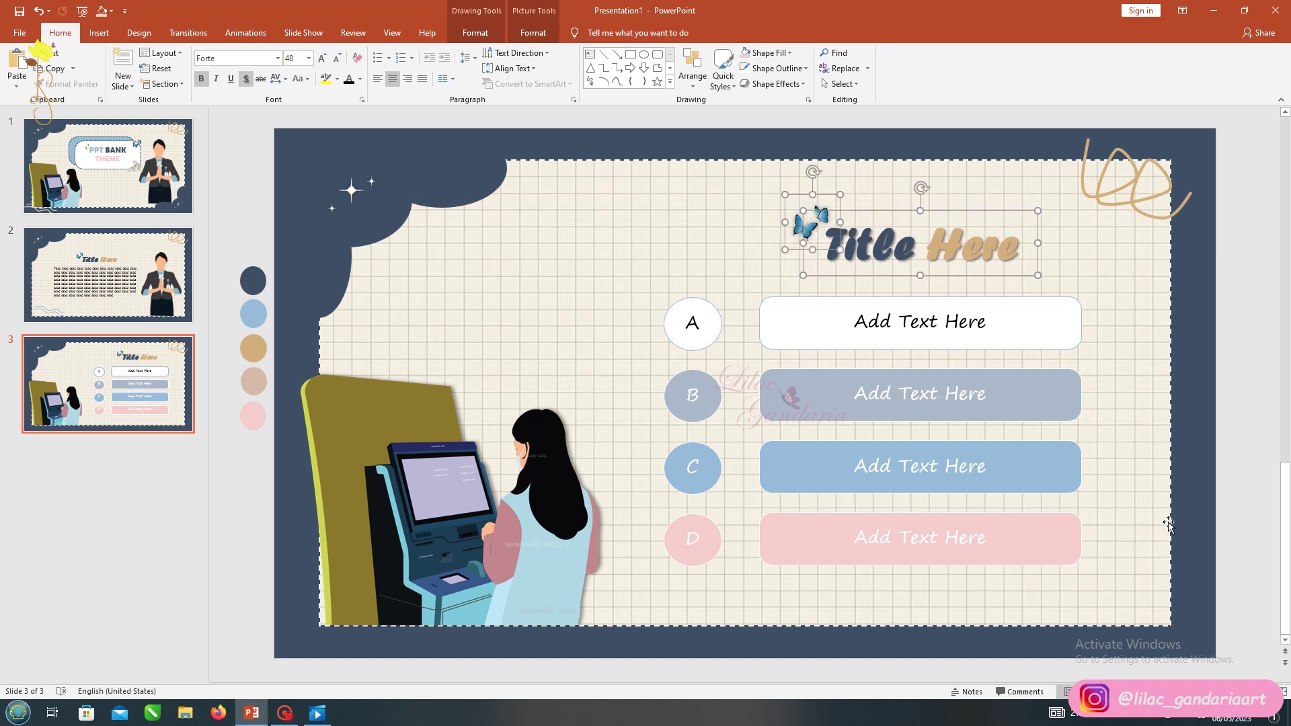
left_click(150, 205)
left_click(123, 382)
key("ctrl+v")
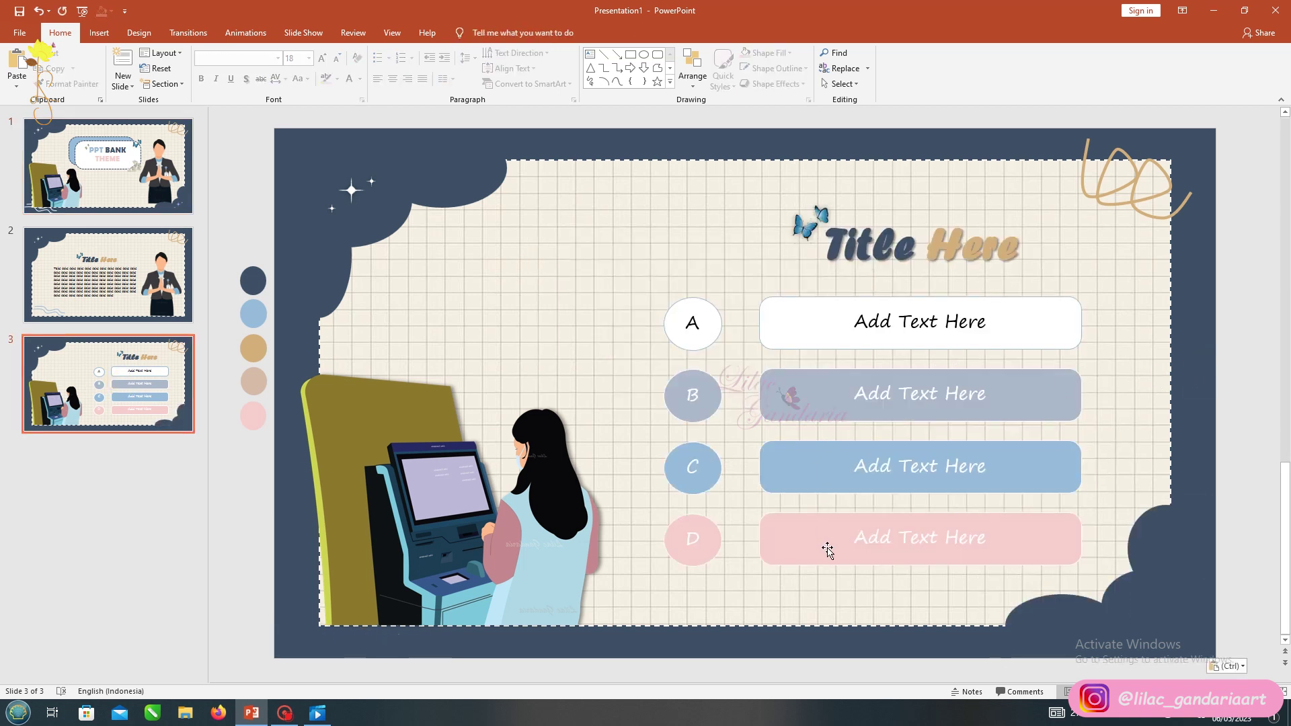
- Shift the four lettered circles slightly left
left_click(706, 532)
left_click(693, 467, "shift")
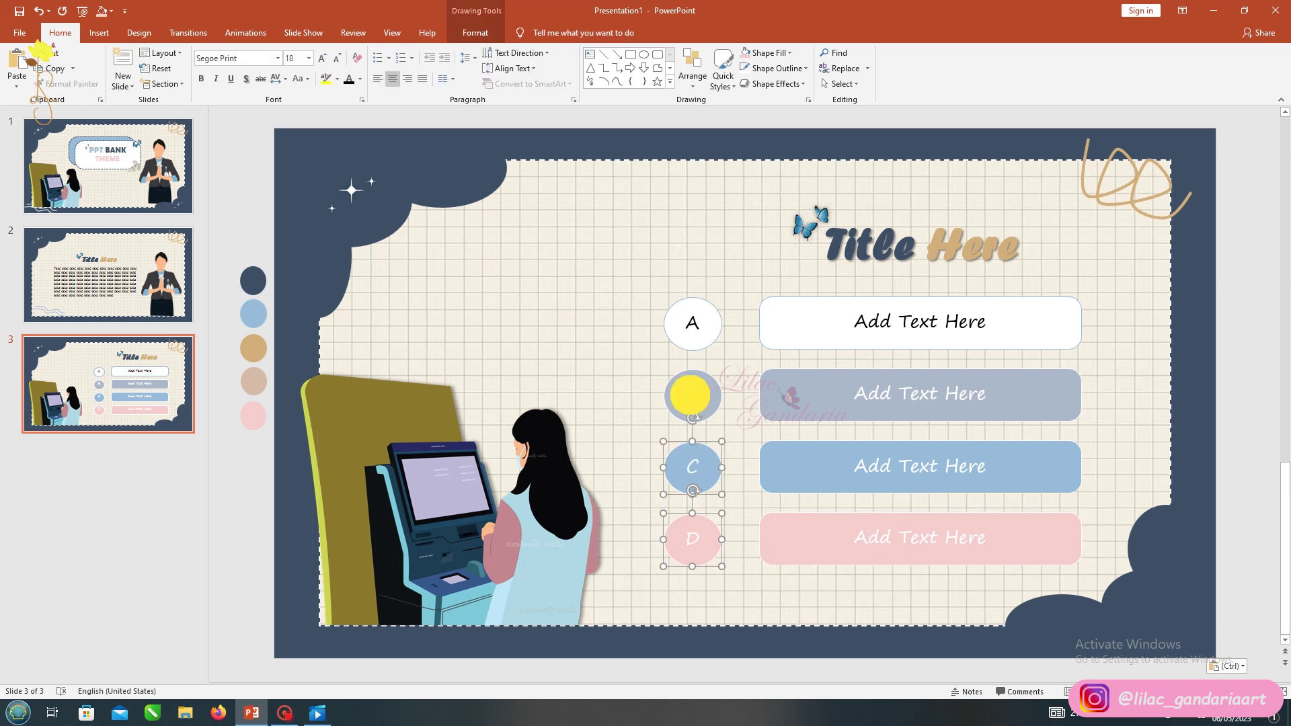
left_click_drag(686, 321, 664, 321)
left_click(814, 548, "shift")
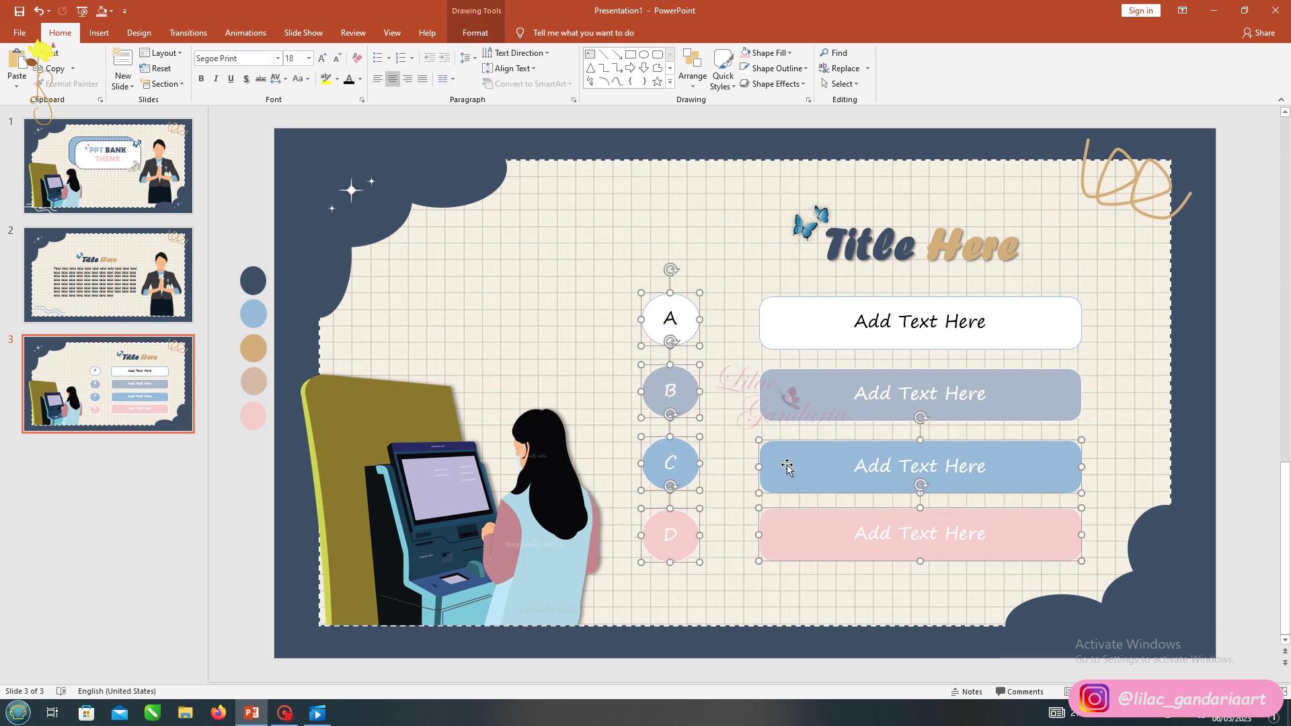
left_click(894, 501)
- Shift the four Add Text Here bars slightly left
left_click(874, 532)
left_click(827, 471, "shift")
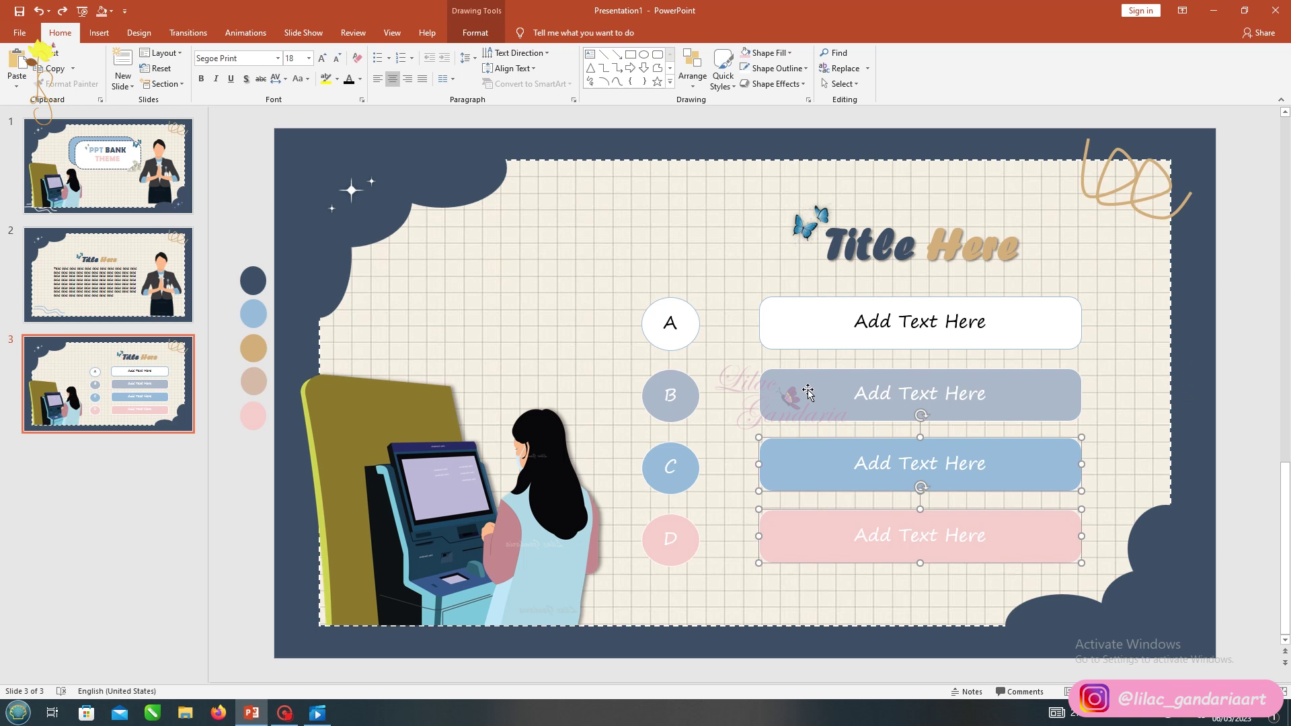
left_click(808, 395, "shift")
left_click(780, 339, "shift")
left_click_drag(762, 393, 744, 395)
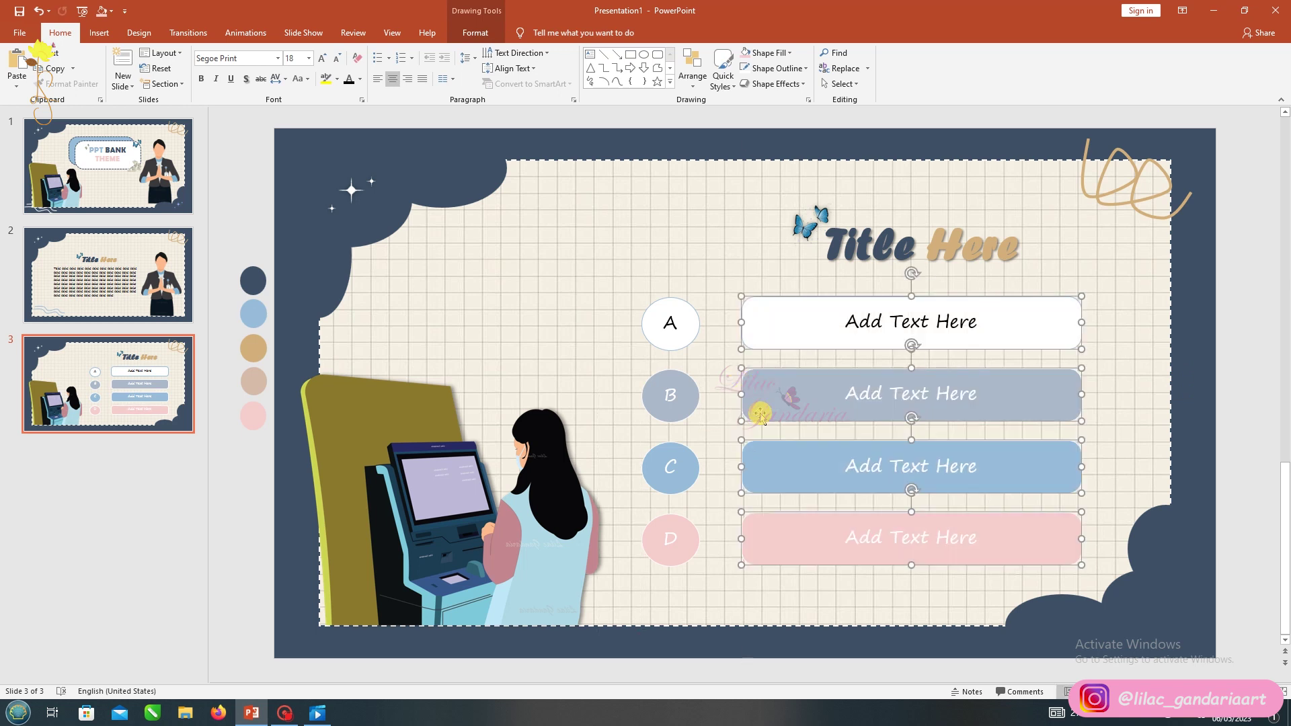
- Give all circles and bars a 1½ pt outline
left_click(668, 449, "shift")
left_click(670, 538, "shift")
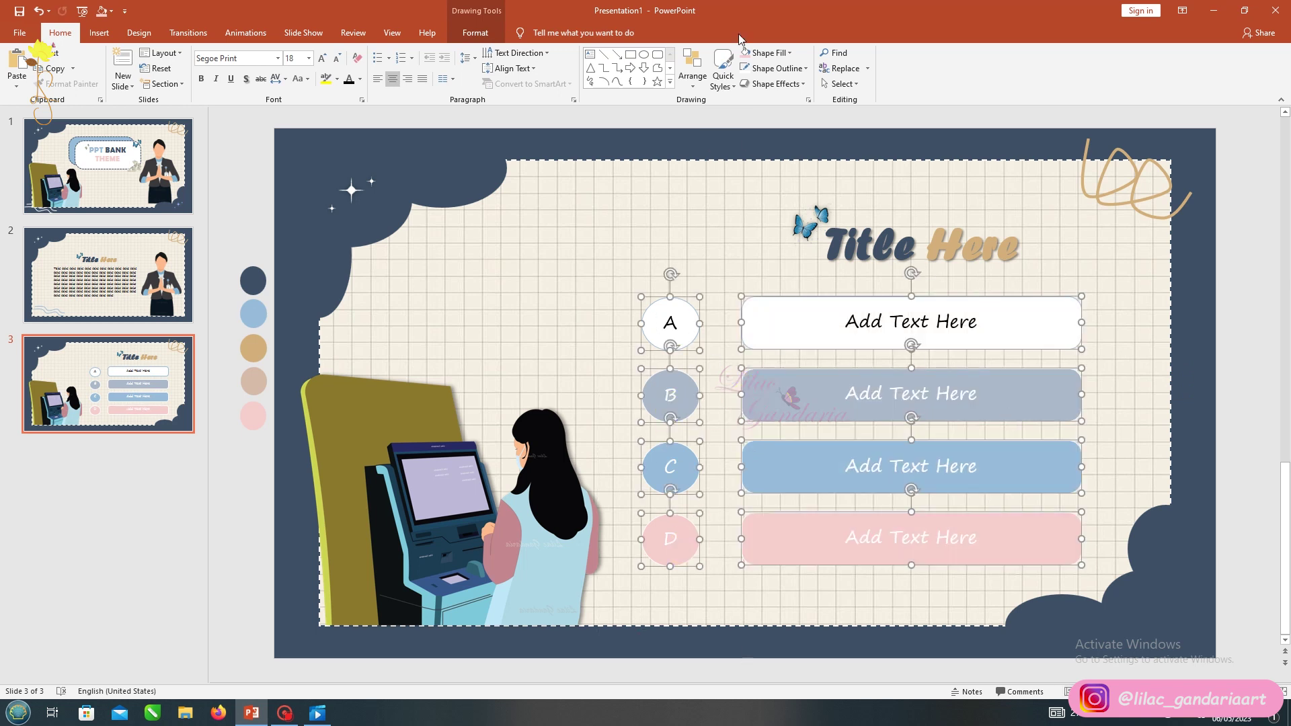
left_click(777, 68)
left_click(909, 324)
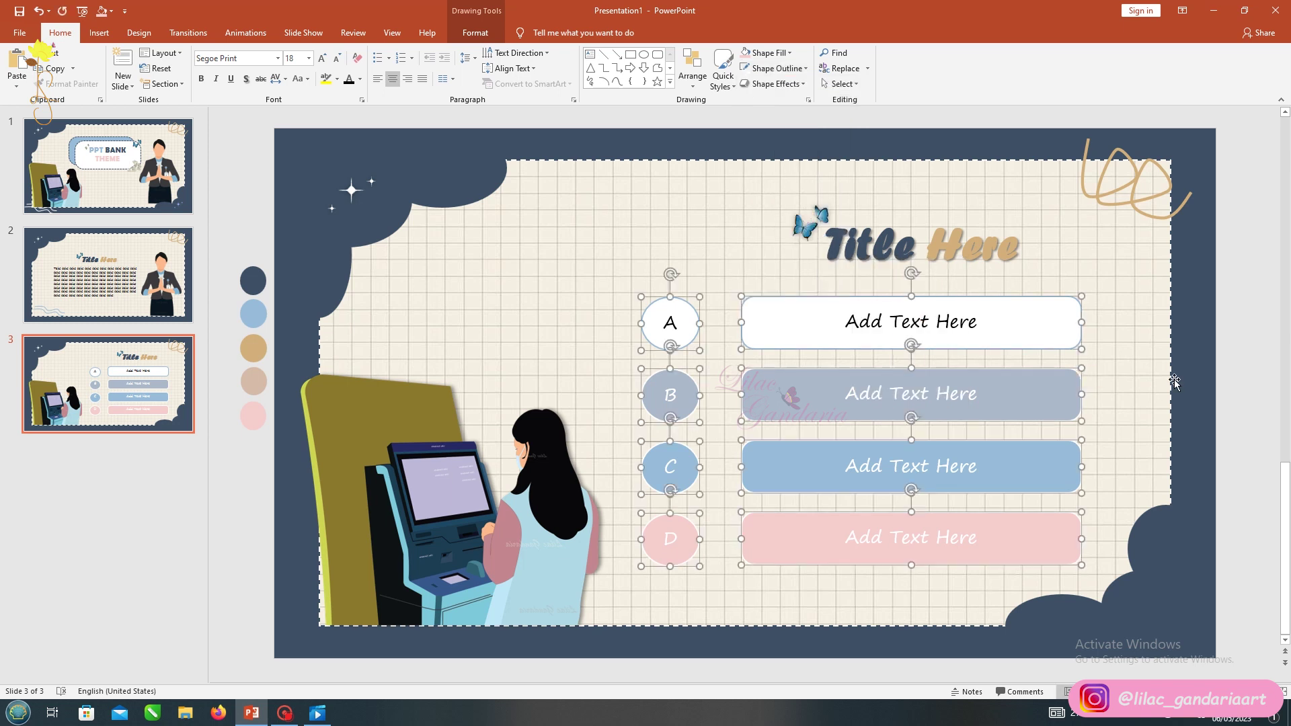
left_click(350, 363)
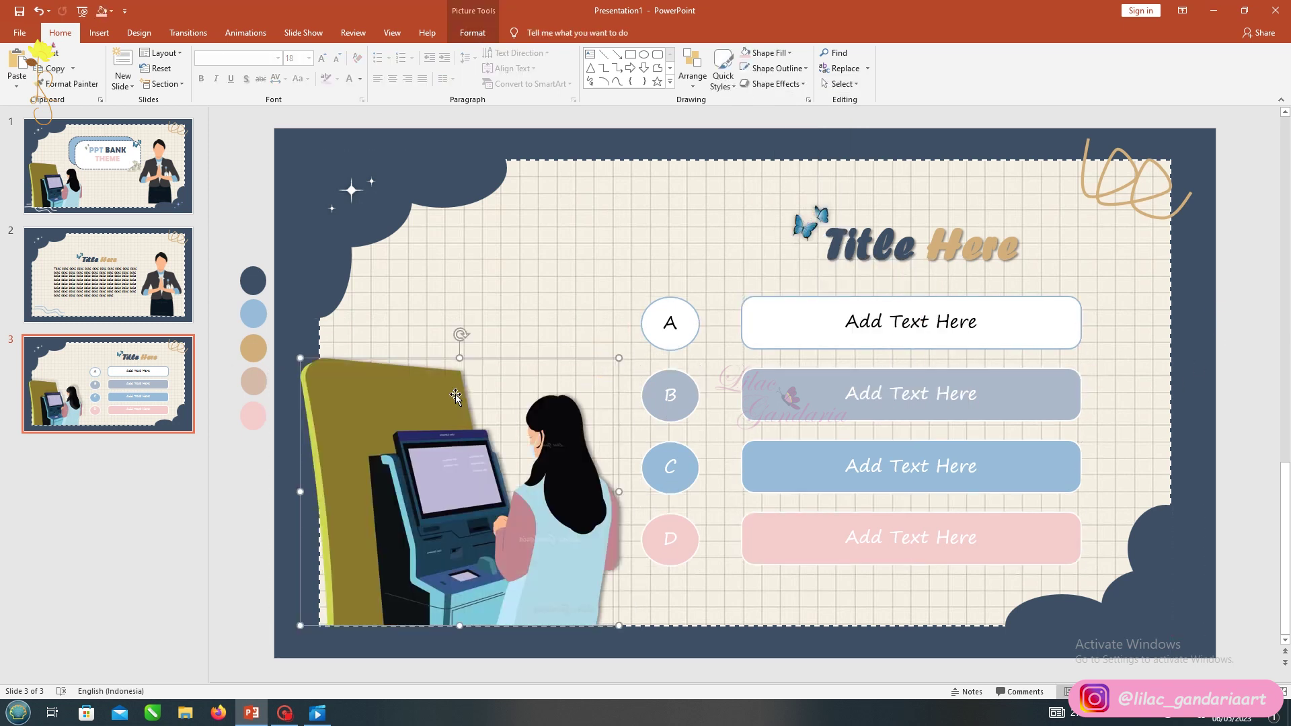
- On slide 1, give the selected picture a Fade entrance
left_click(244, 182)
left_click(108, 167)
left_click(245, 33)
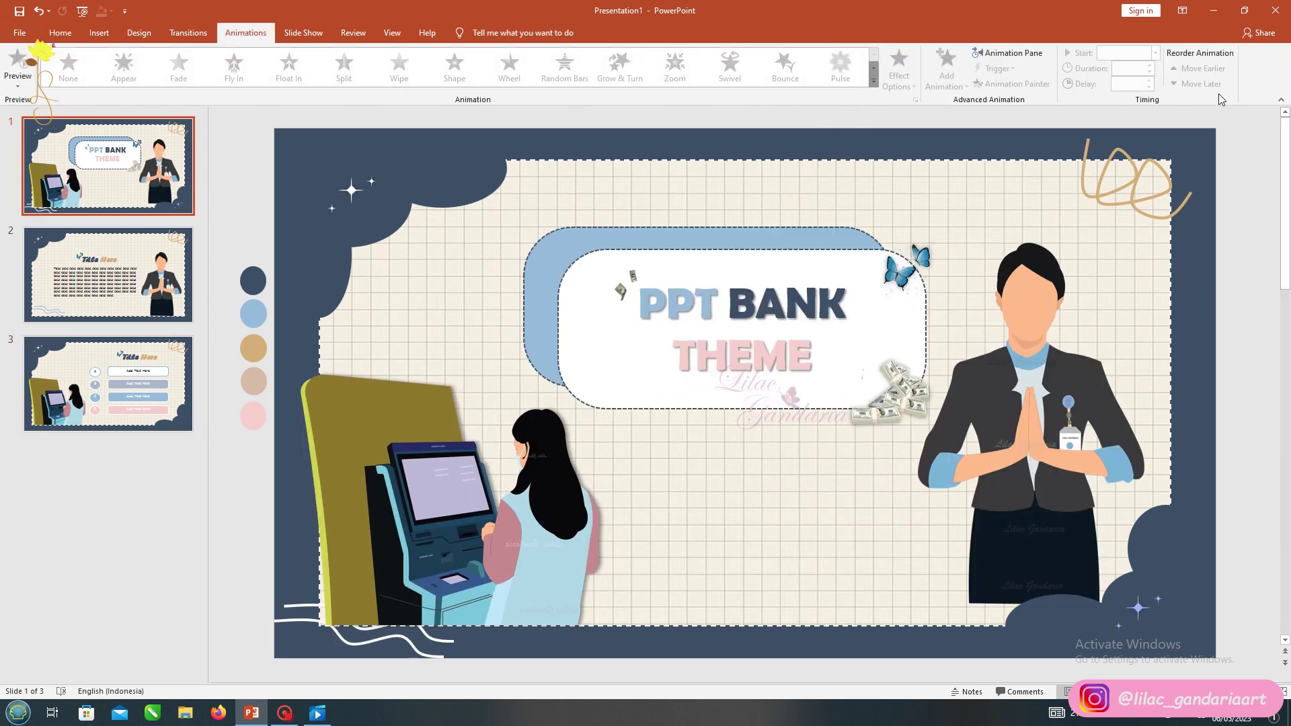
left_click(1008, 52)
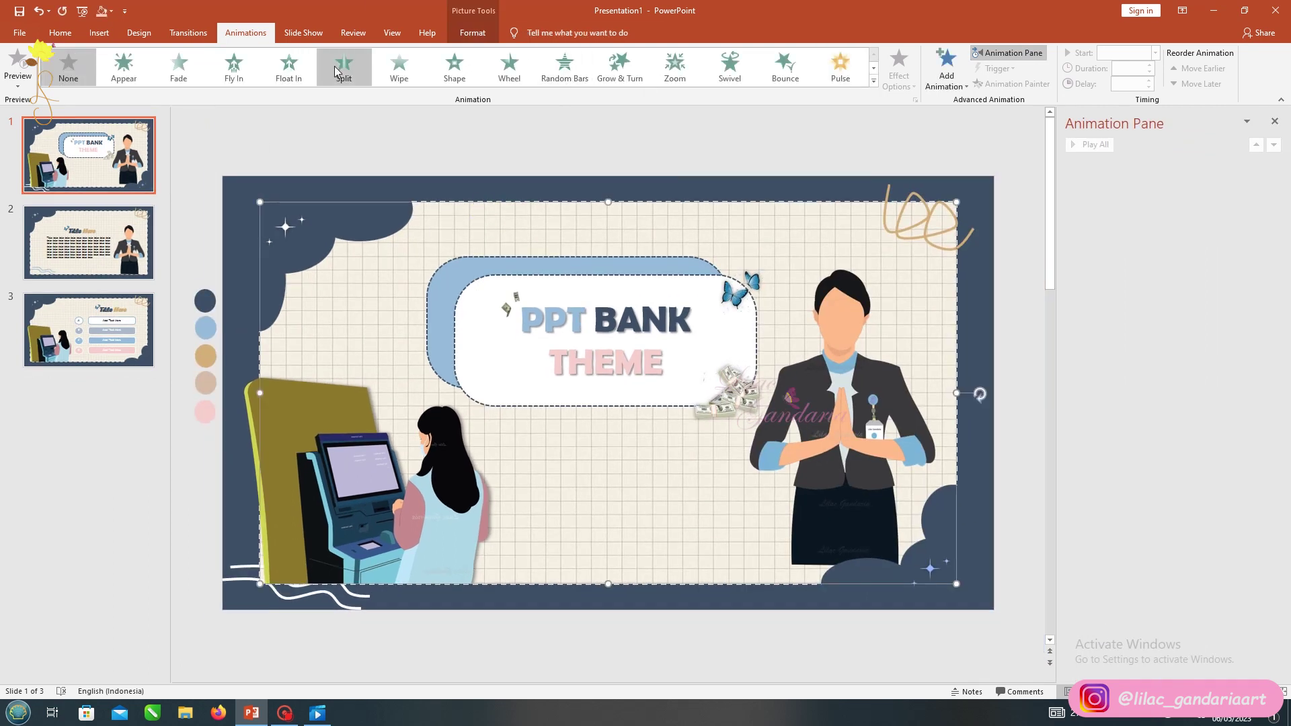
left_click(178, 66)
- Make the cloud corners Fly In from a diagonal direction
left_click(352, 202)
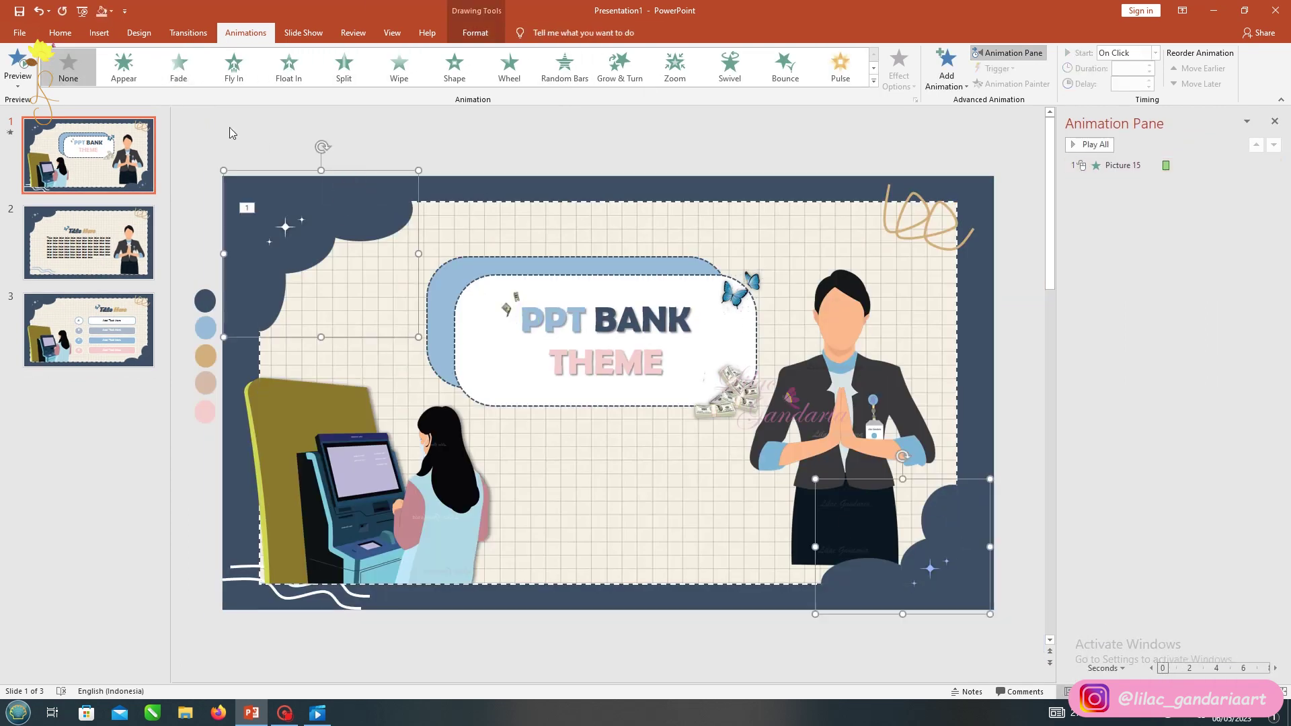
left_click(233, 66)
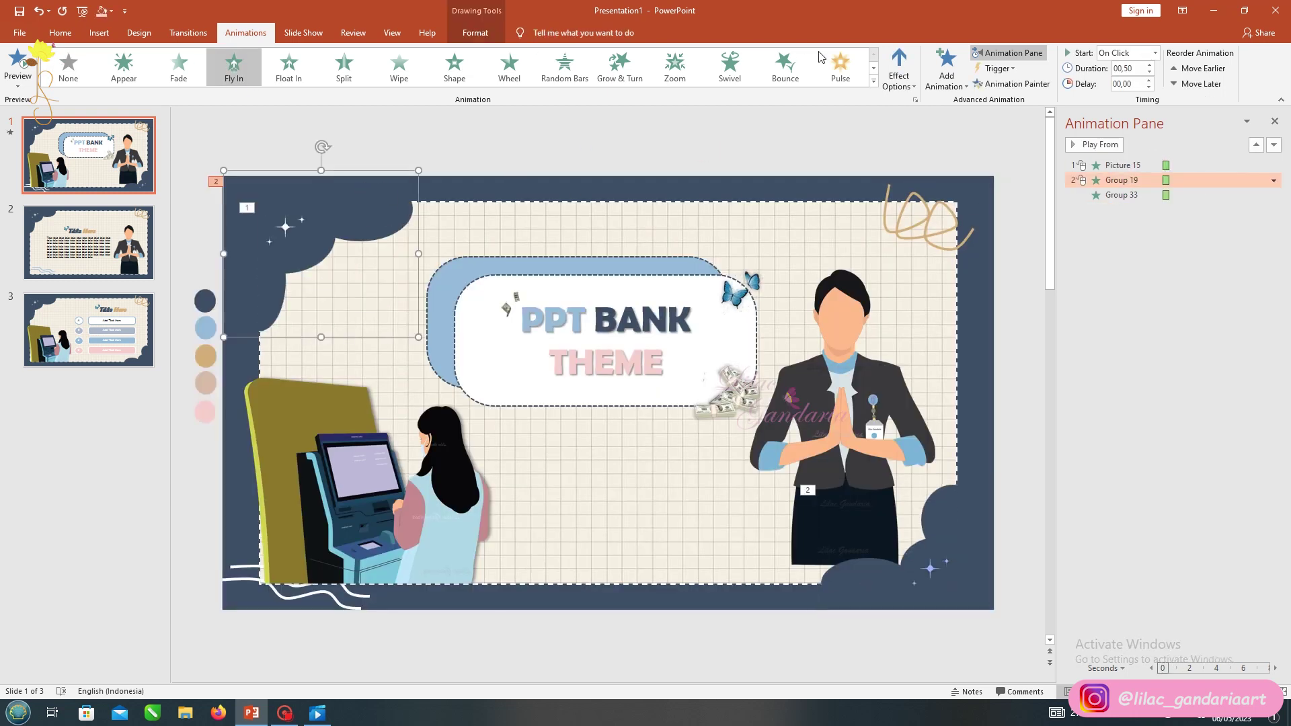
left_click(899, 71)
left_click(905, 121)
left_click(898, 82)
left_click(922, 196)
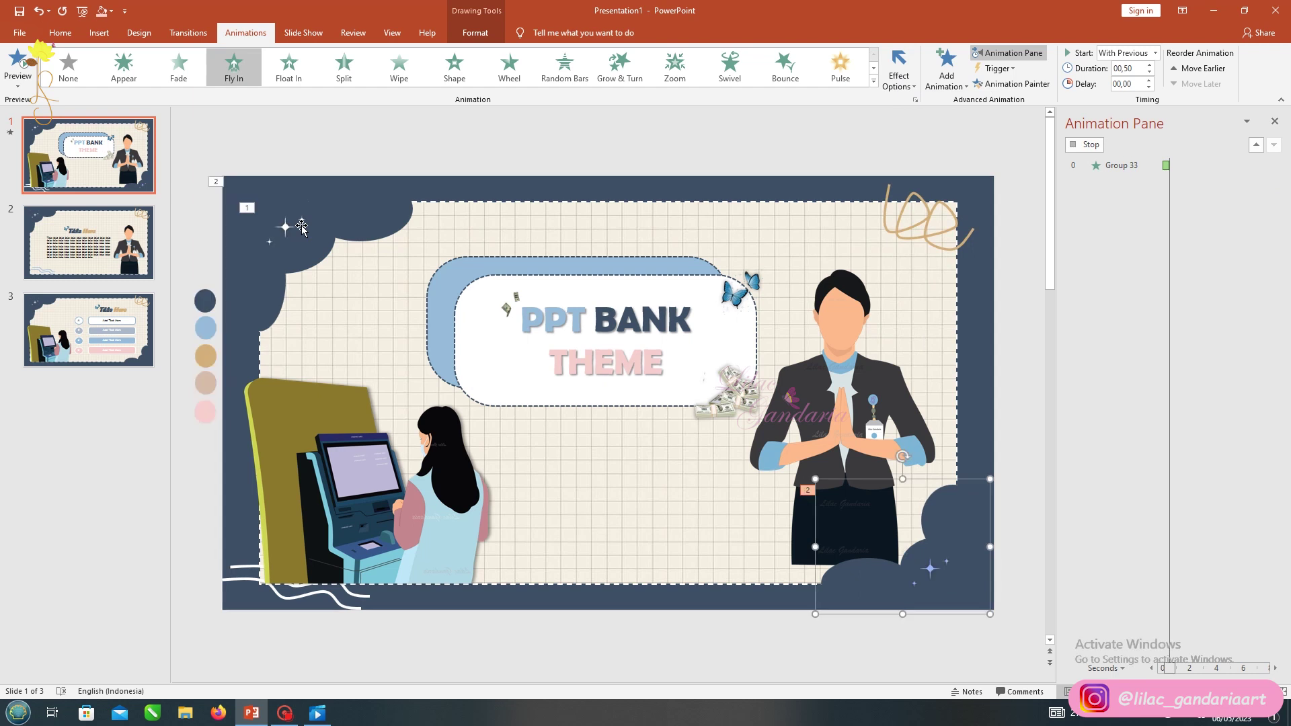
- Give the sparkle picture and bottom-left wavy lines a Fade entrance
left_click(301, 229)
left_click(316, 591, "shift")
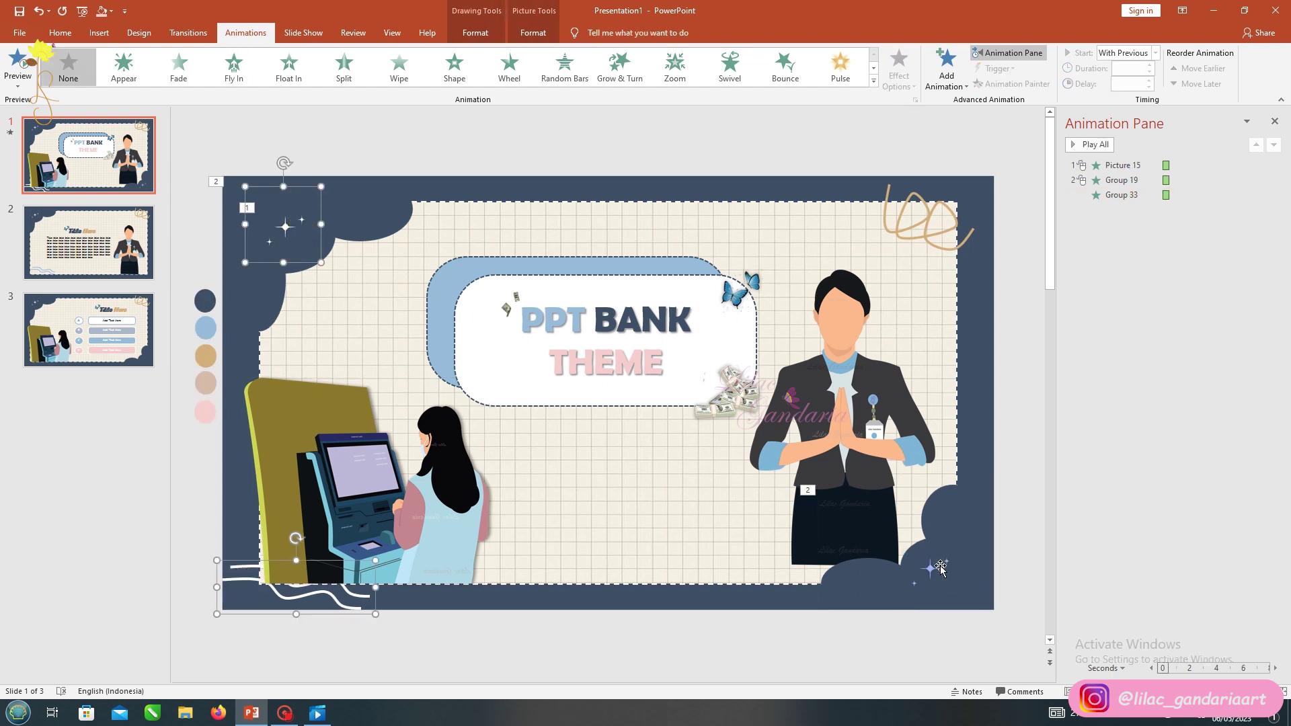
left_click(178, 67)
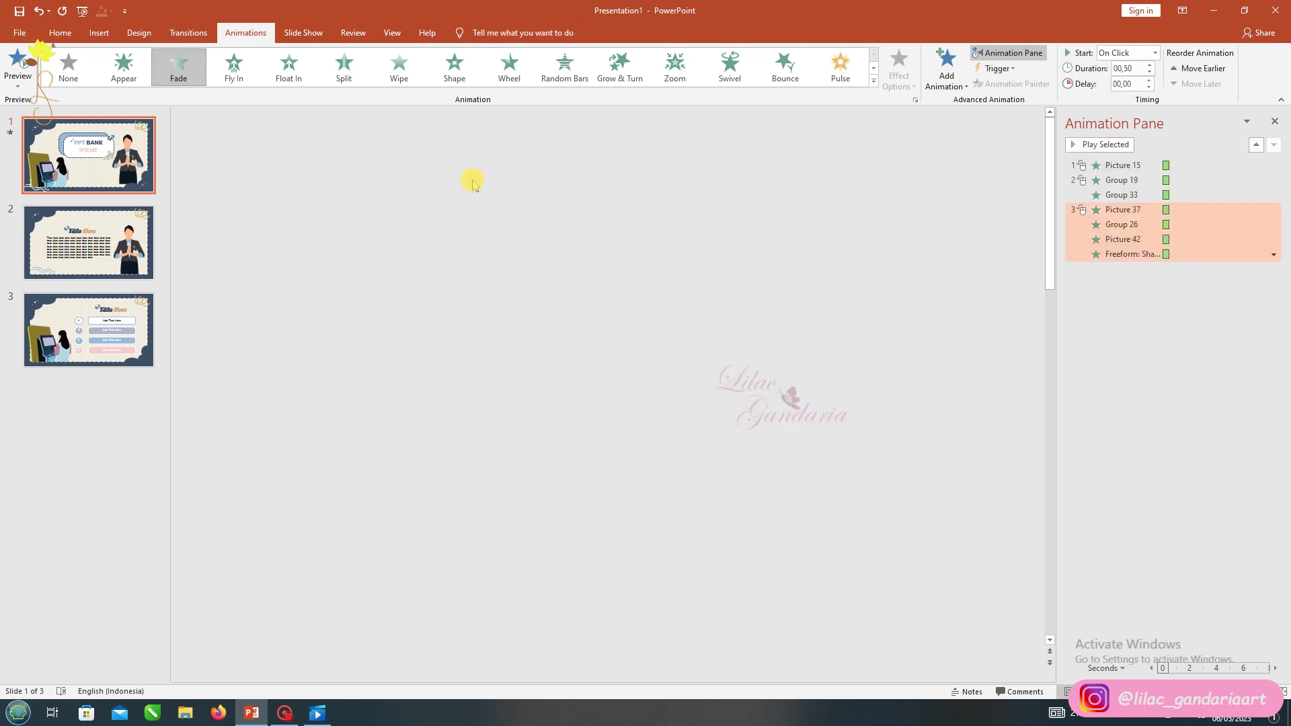
- Apply Random Bars to the ATM girl and bank clerk pictures
left_click(431, 484)
left_click(866, 404, "shift")
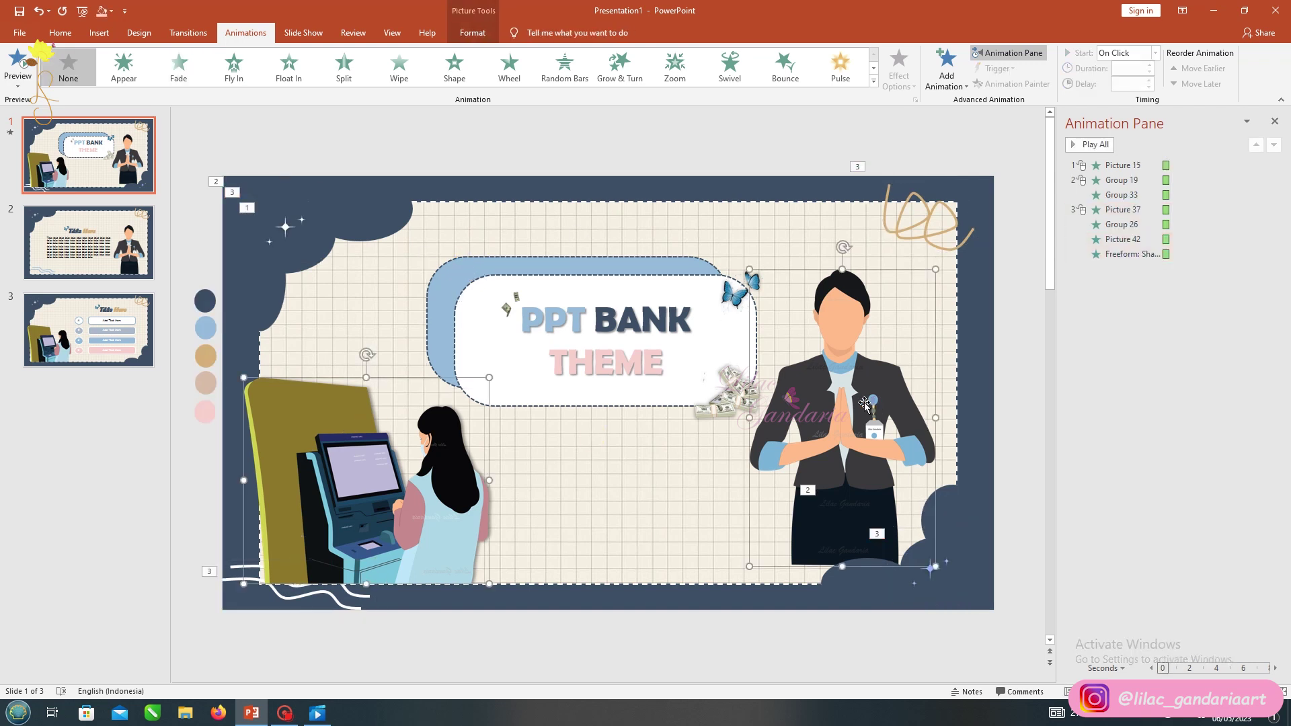
left_click(565, 67)
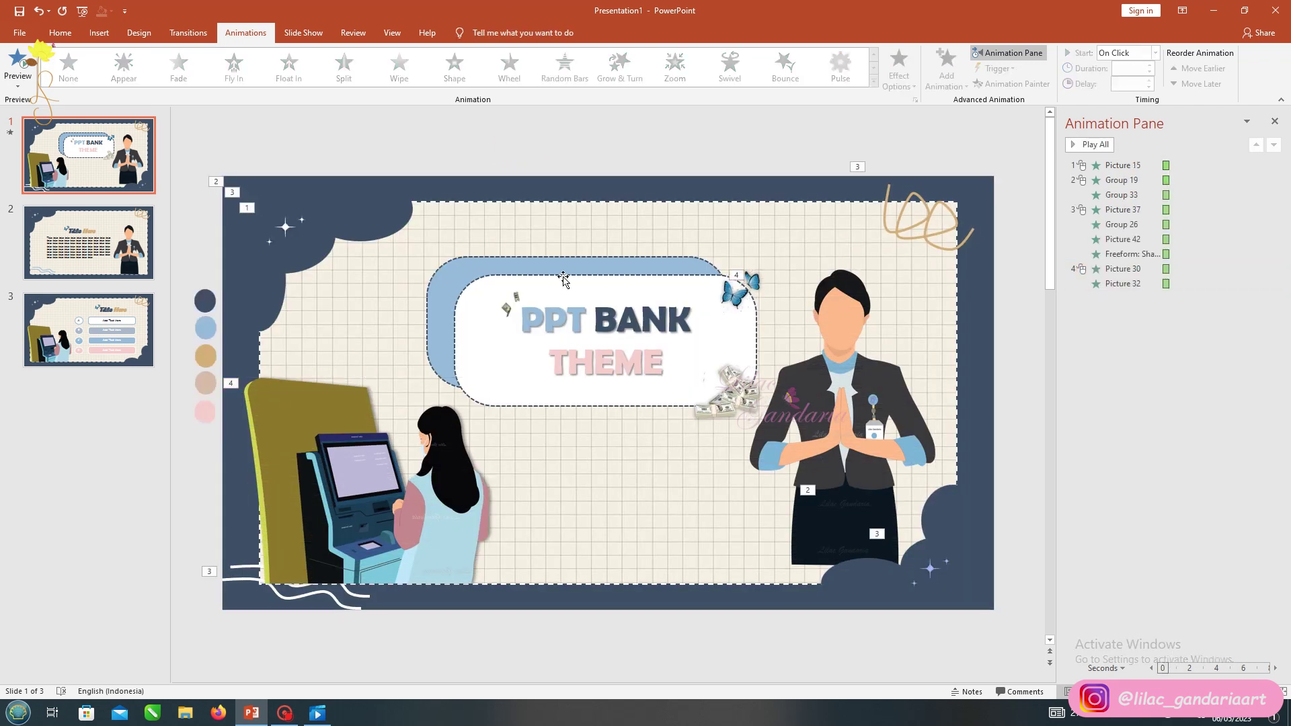
- Apply Float In to the rounded rectangles behind the title and preview it
left_click(562, 281)
left_click(288, 67)
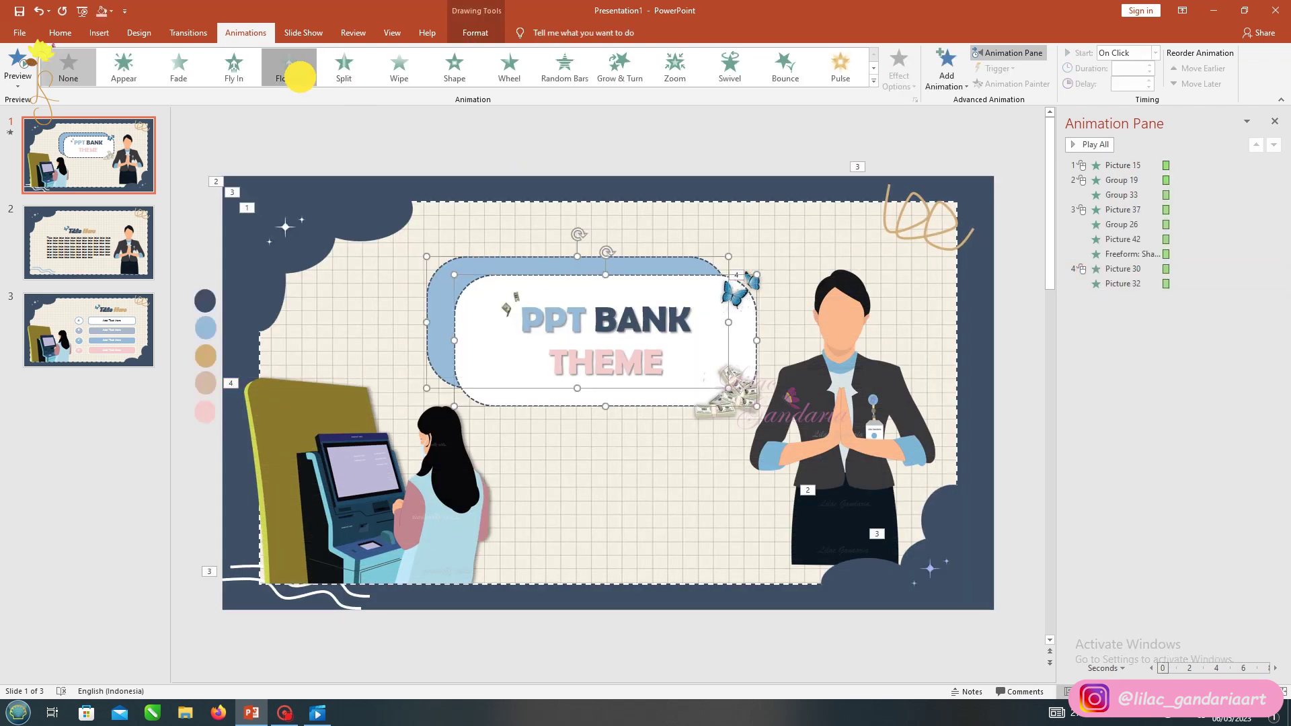
left_click(548, 261)
left_click(899, 71)
left_click(894, 152)
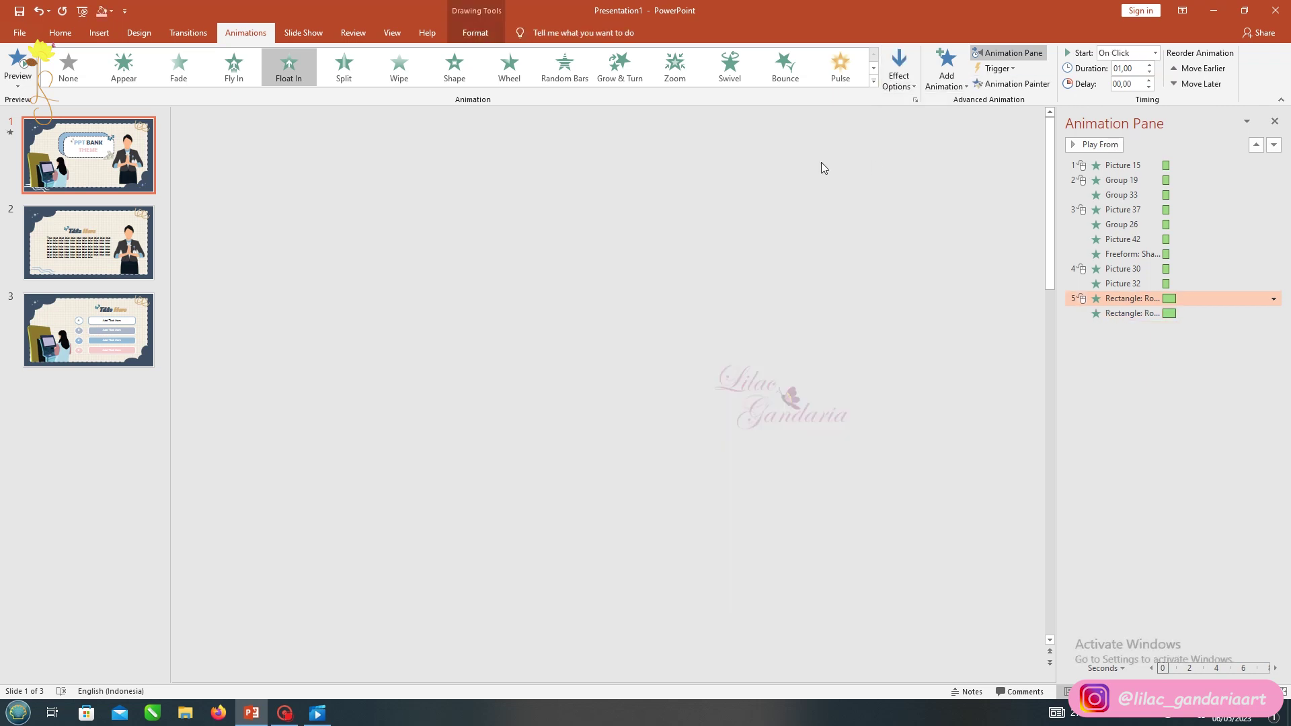
left_click(590, 296)
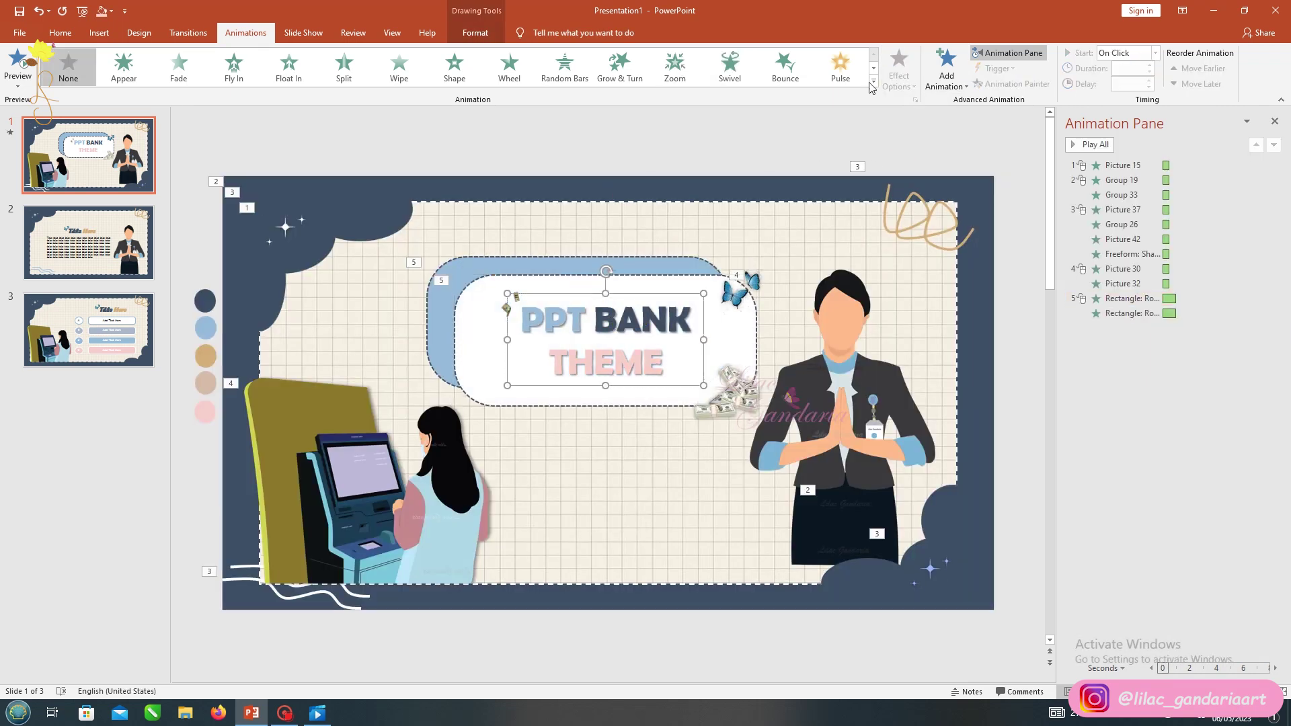
- Give the PPT BANK THEME title a Compress entrance effect
left_click(873, 82)
left_click(968, 572)
left_click(595, 424)
left_click(652, 482)
left_click(916, 99)
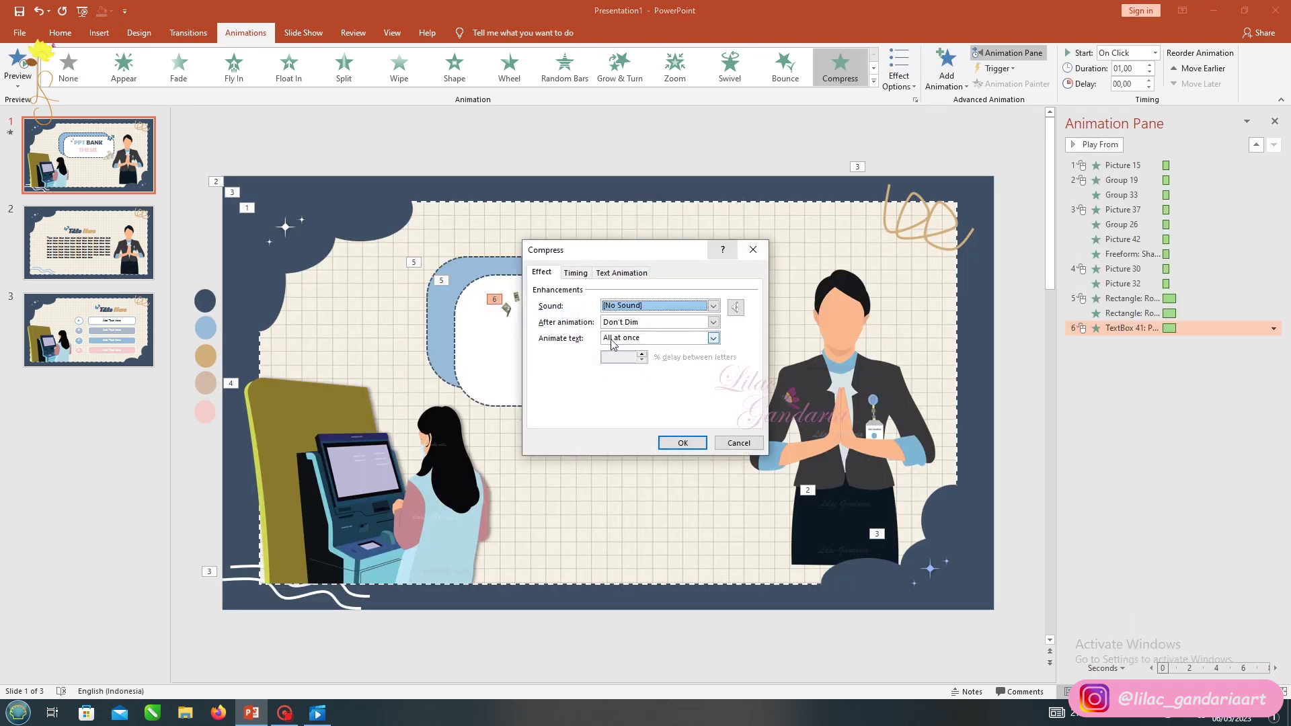
left_click(682, 443)
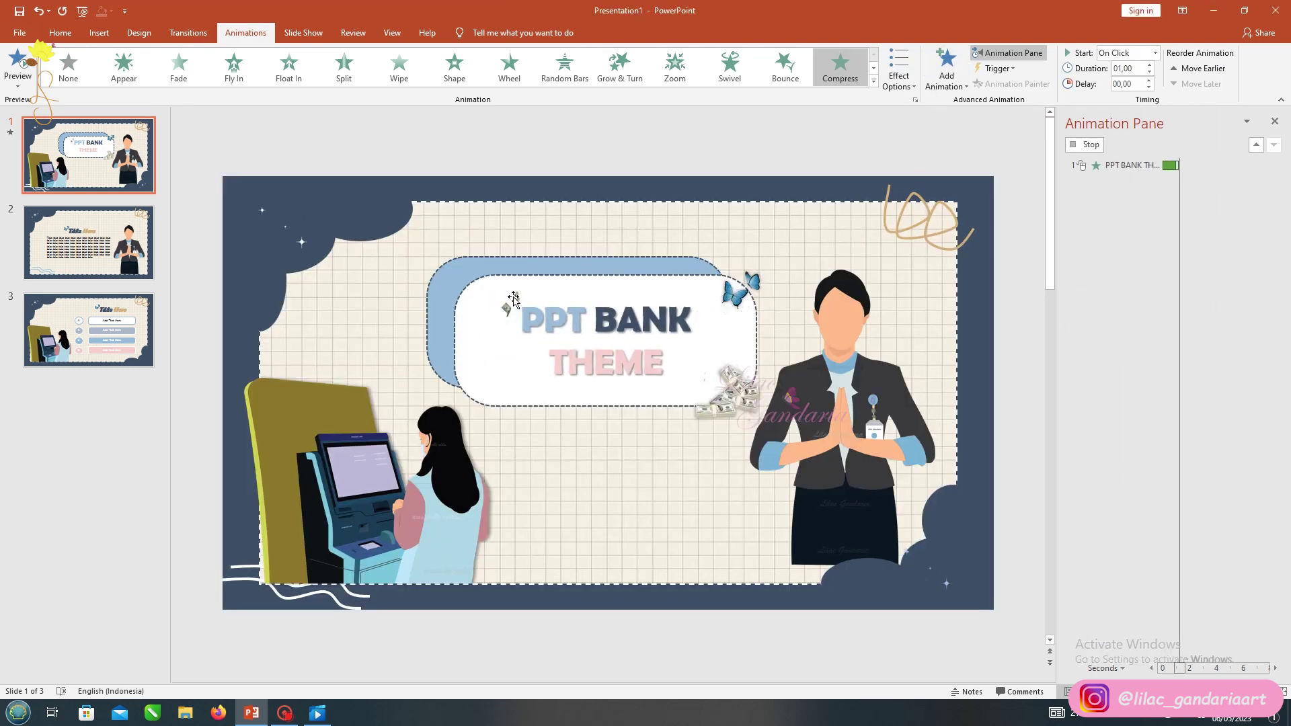
- Fade in the three small pictures near the title and preview slide 1's animations
left_click(511, 304)
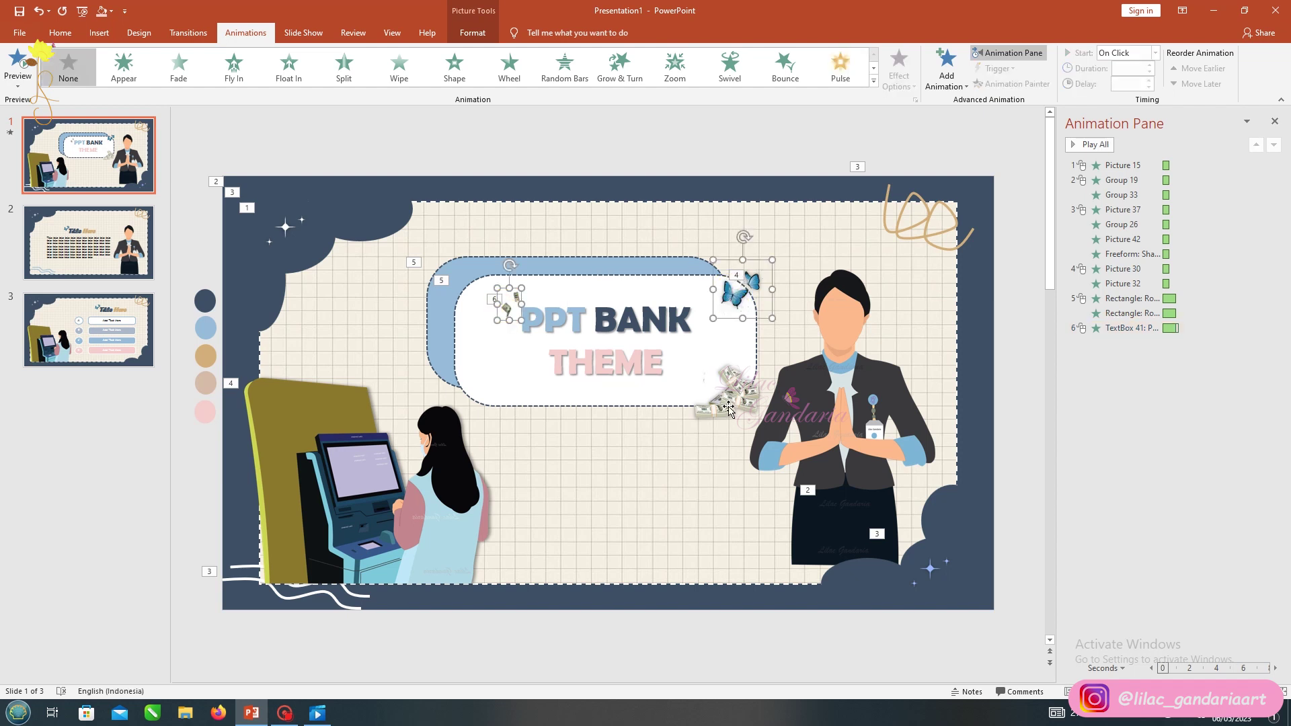
left_click(179, 68)
left_click(302, 145)
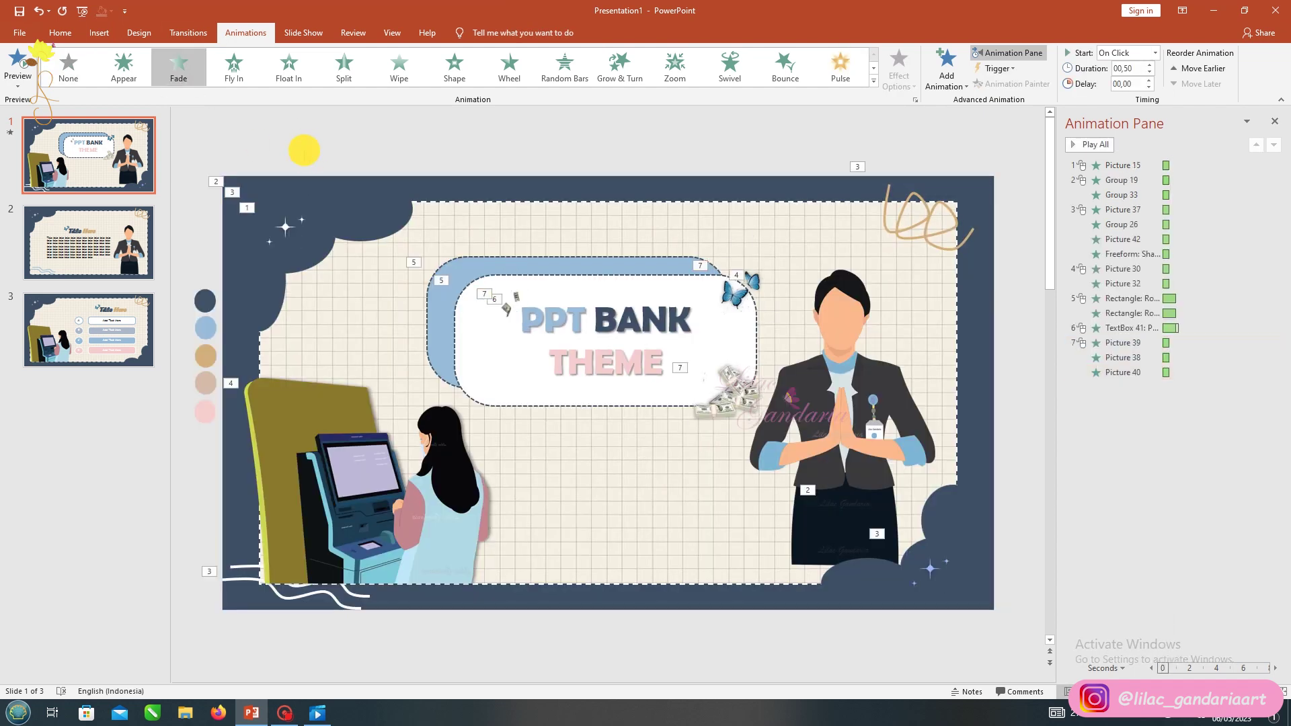
left_click(20, 59)
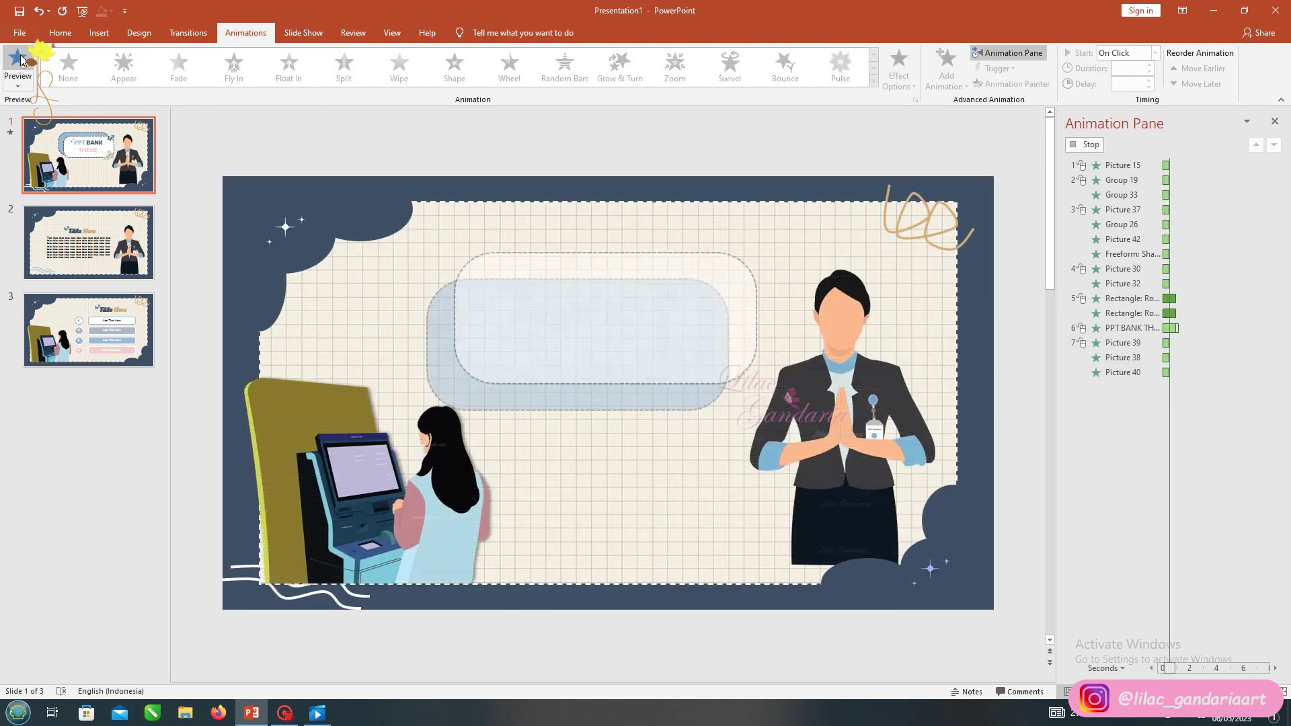
key("Page_Down")
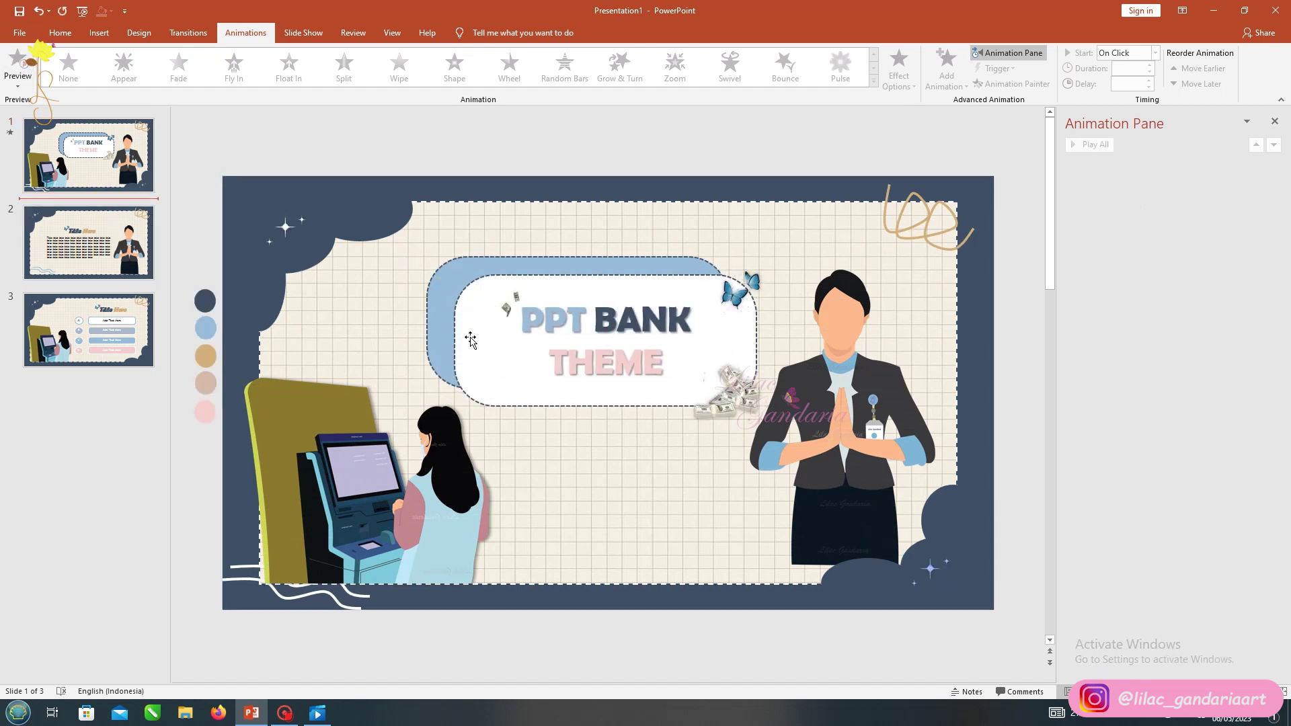
left_click(566, 297)
- Give slide 2's title and body a Split entrance animating text by letter
left_click(675, 64)
left_click(447, 418)
left_click(344, 63)
left_click(899, 74)
left_click(923, 210)
left_click(915, 100)
left_click(713, 371)
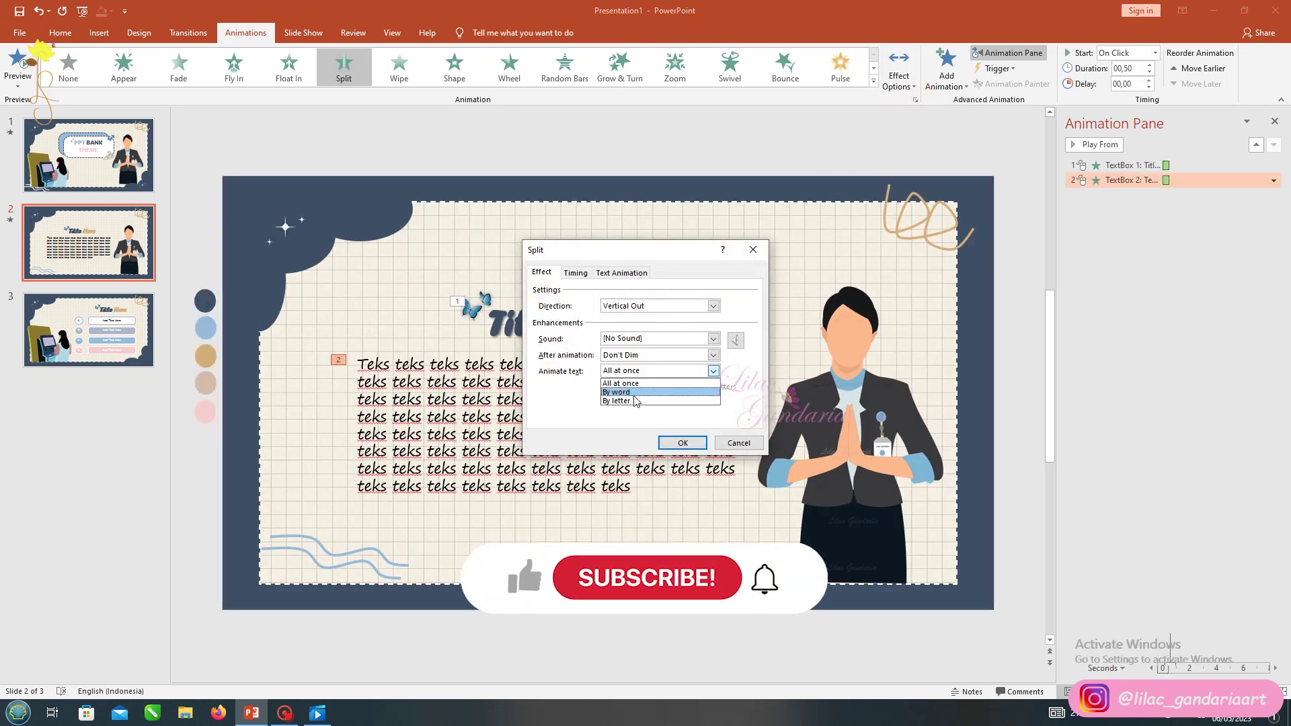
left_click(629, 403)
left_click(683, 443)
- Give slide 3's Title Here heading a Zoom entrance
left_click(108, 318)
left_click(753, 270)
left_click(675, 64)
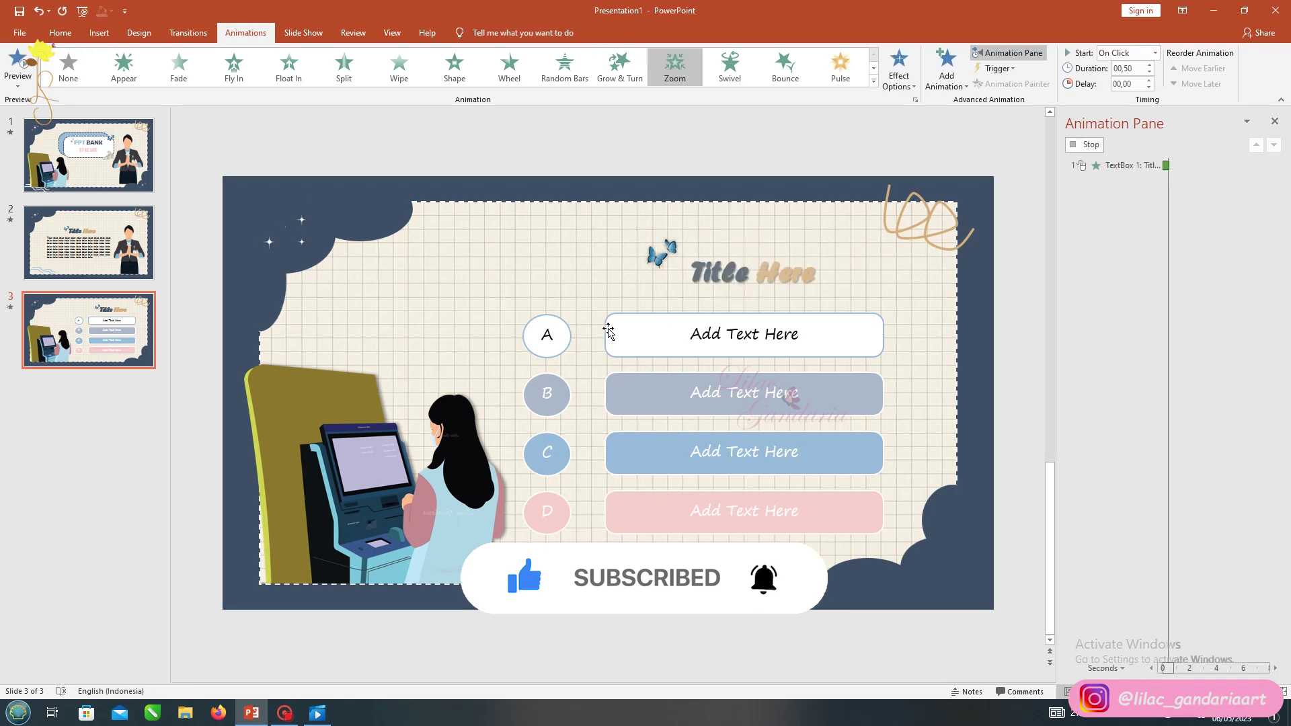
- Make circles A–D Fly In, each on its own click
left_click(547, 335)
left_click(547, 394, "shift")
left_click(547, 453, "shift")
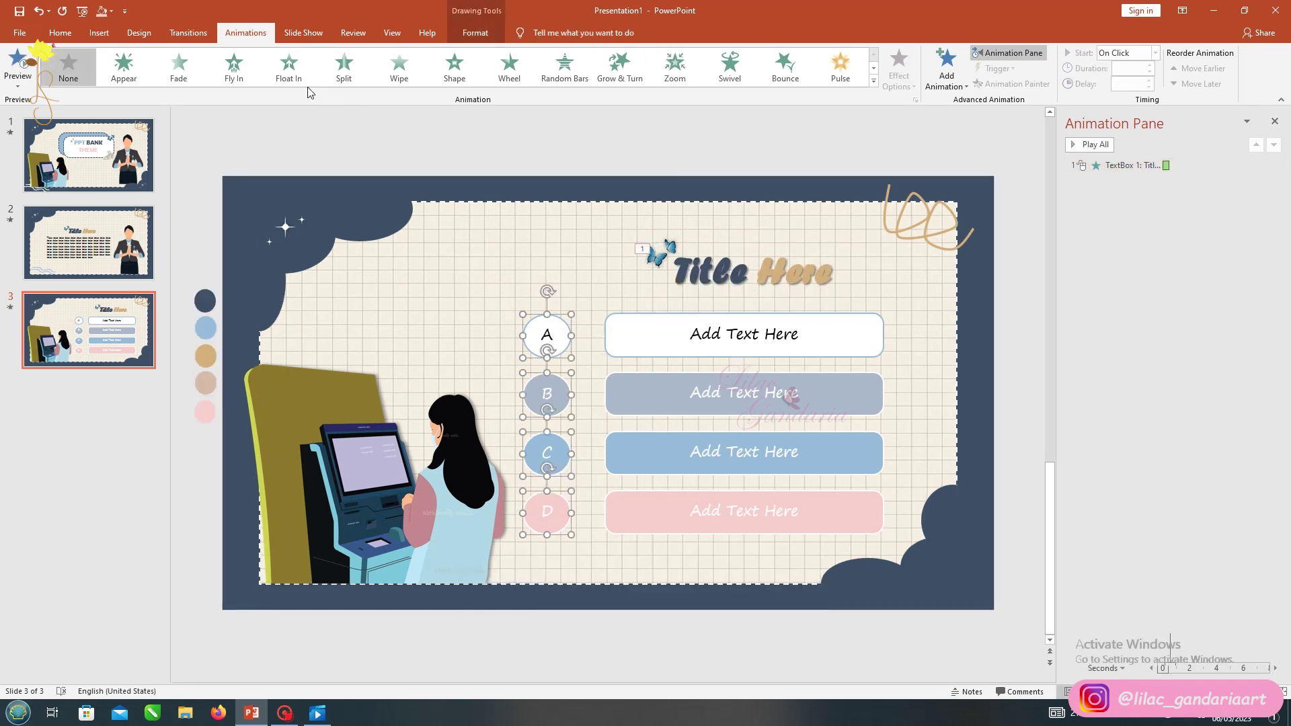
left_click(289, 66)
left_click(234, 65)
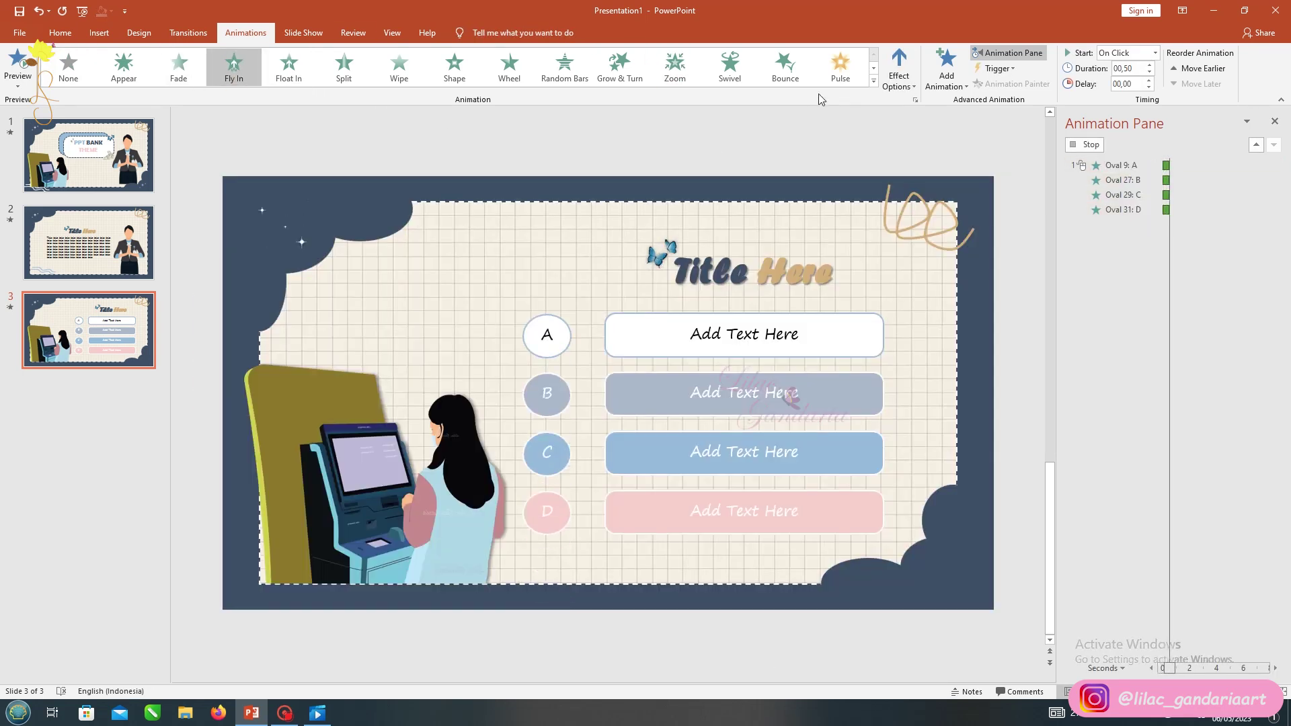
left_click(899, 67)
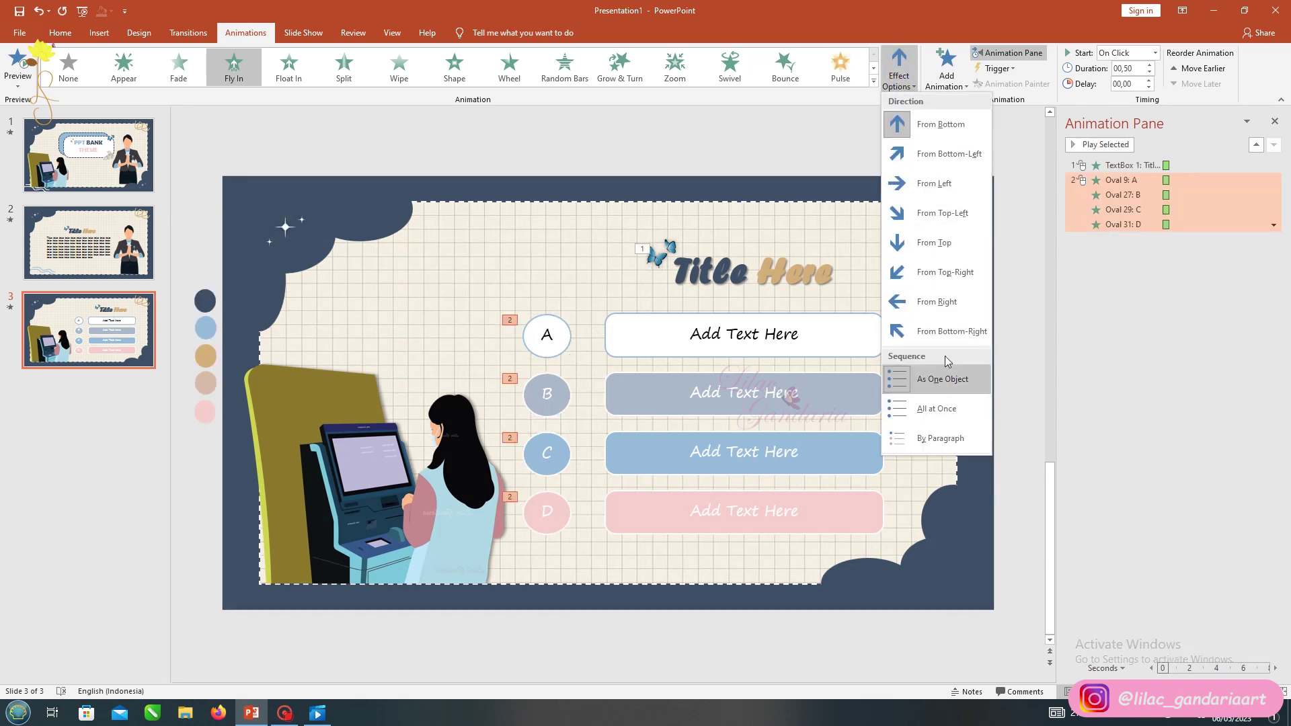
left_click(940, 438)
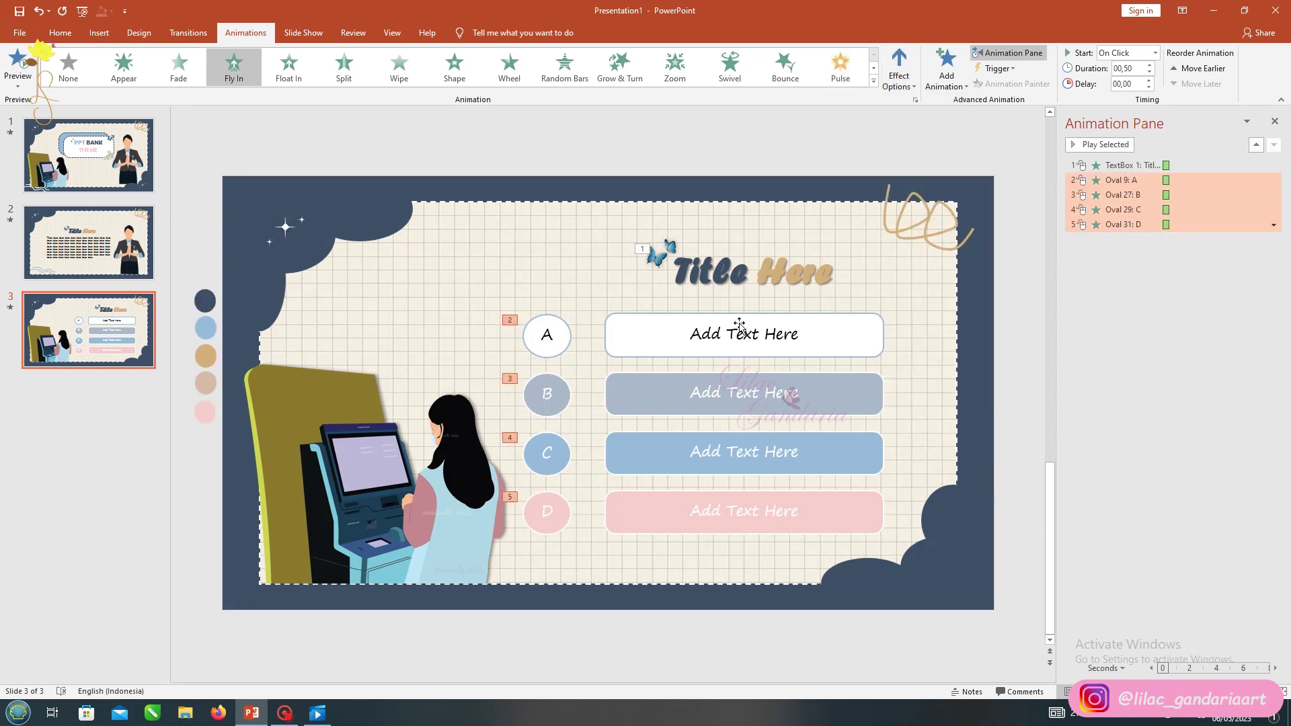
- Make the four Add Text Here boxes Wipe from left, each On Click
left_click(635, 340)
left_click(625, 397, "shift")
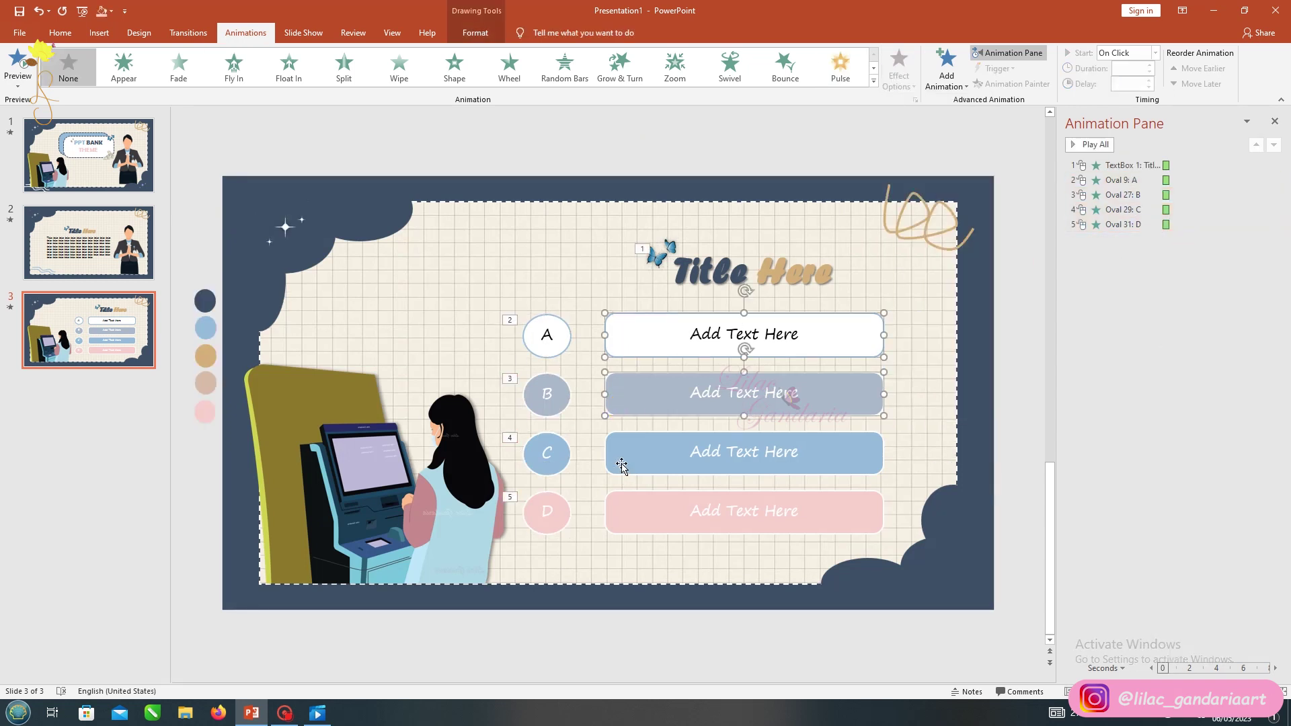
left_click(399, 67)
left_click(899, 67)
left_click(932, 149)
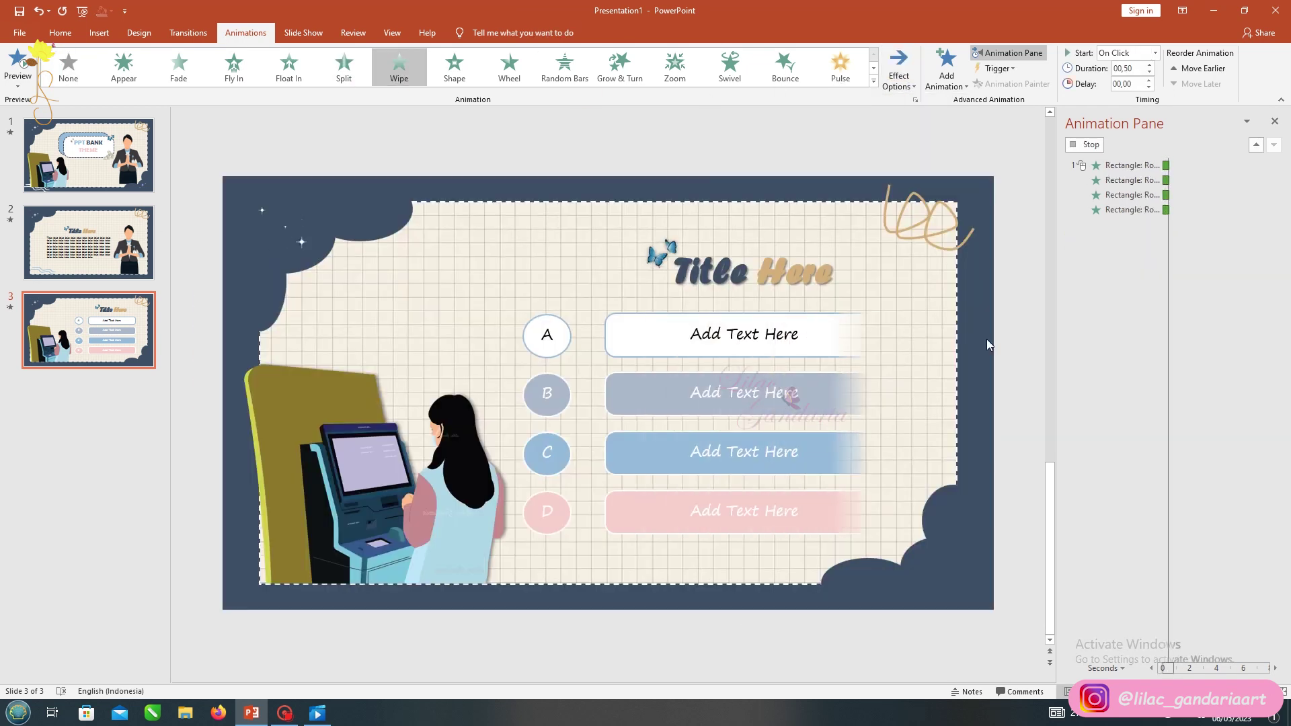
left_click(1274, 283)
left_click(1258, 299)
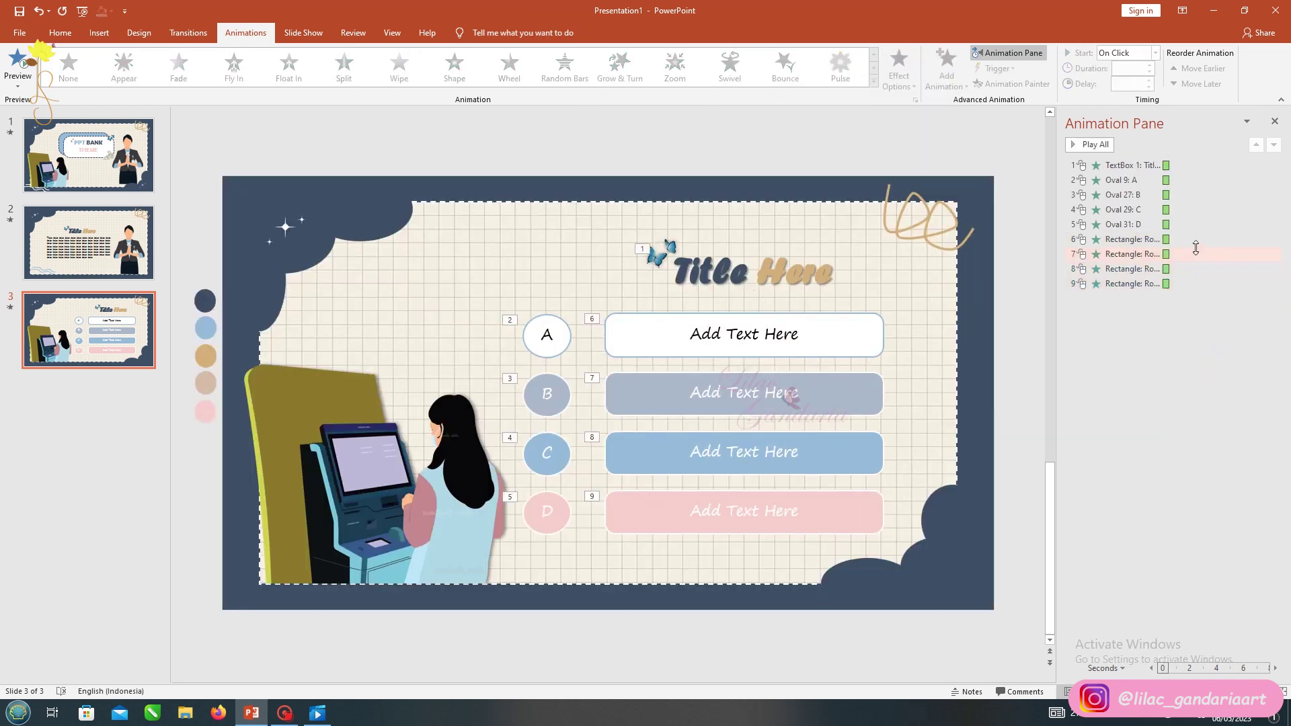
- Reorder the Animation Pane so each text box follows its circle, and preview
mouse_move(1133, 239)
left_mouse_down()
mouse_move(1190, 190)
mouse_move(1193, 217)
left_mouse_up()
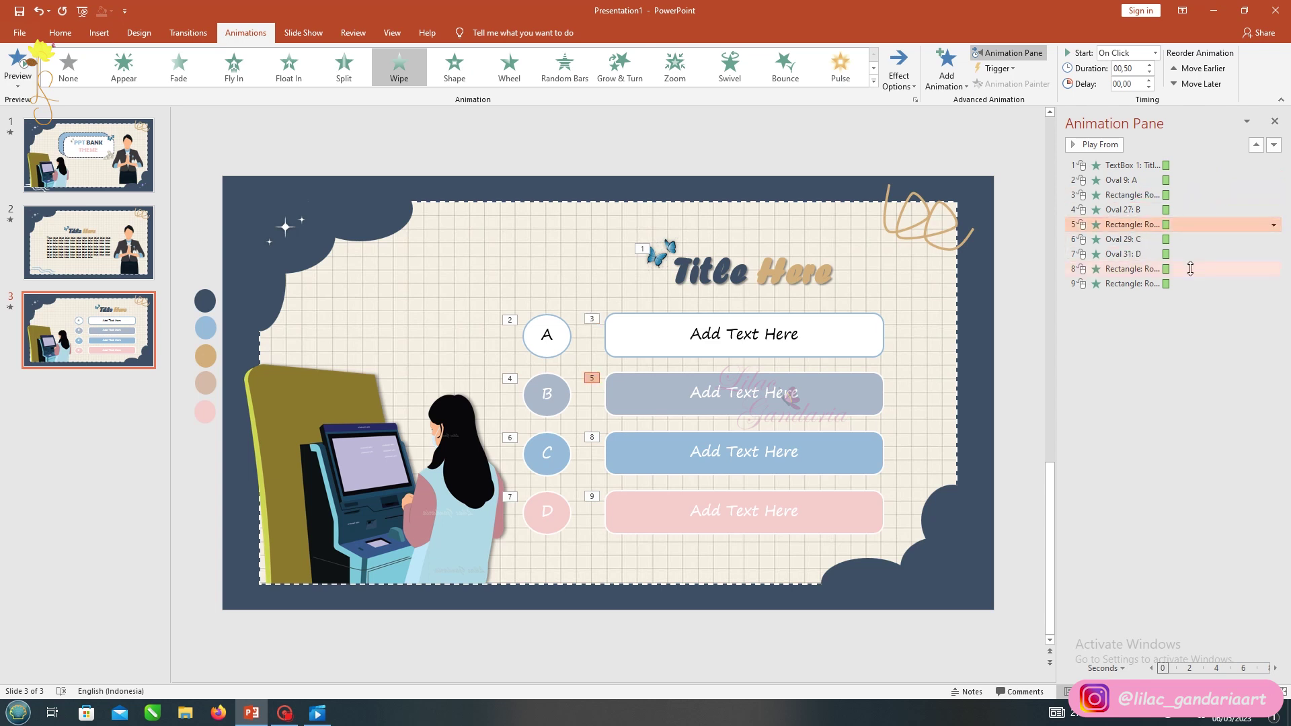
left_click_drag(1137, 268, 1136, 247)
left_click(15, 65)
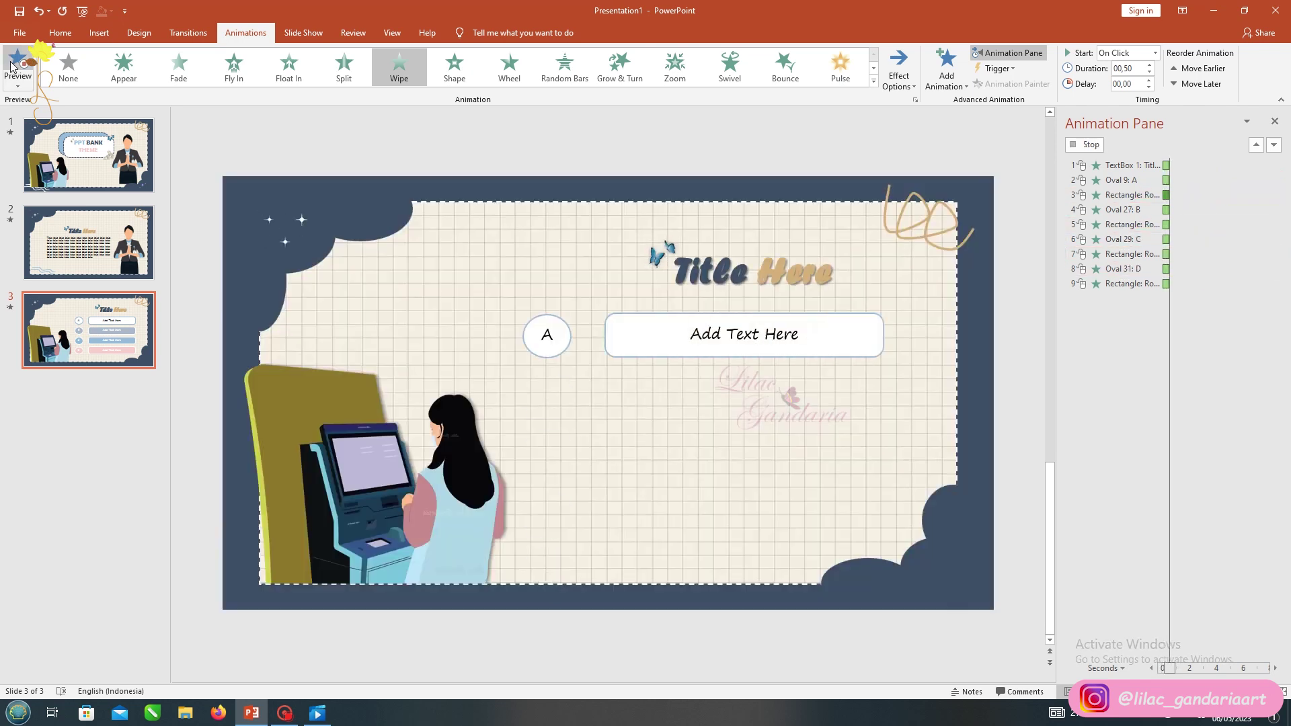
left_click(61, 228)
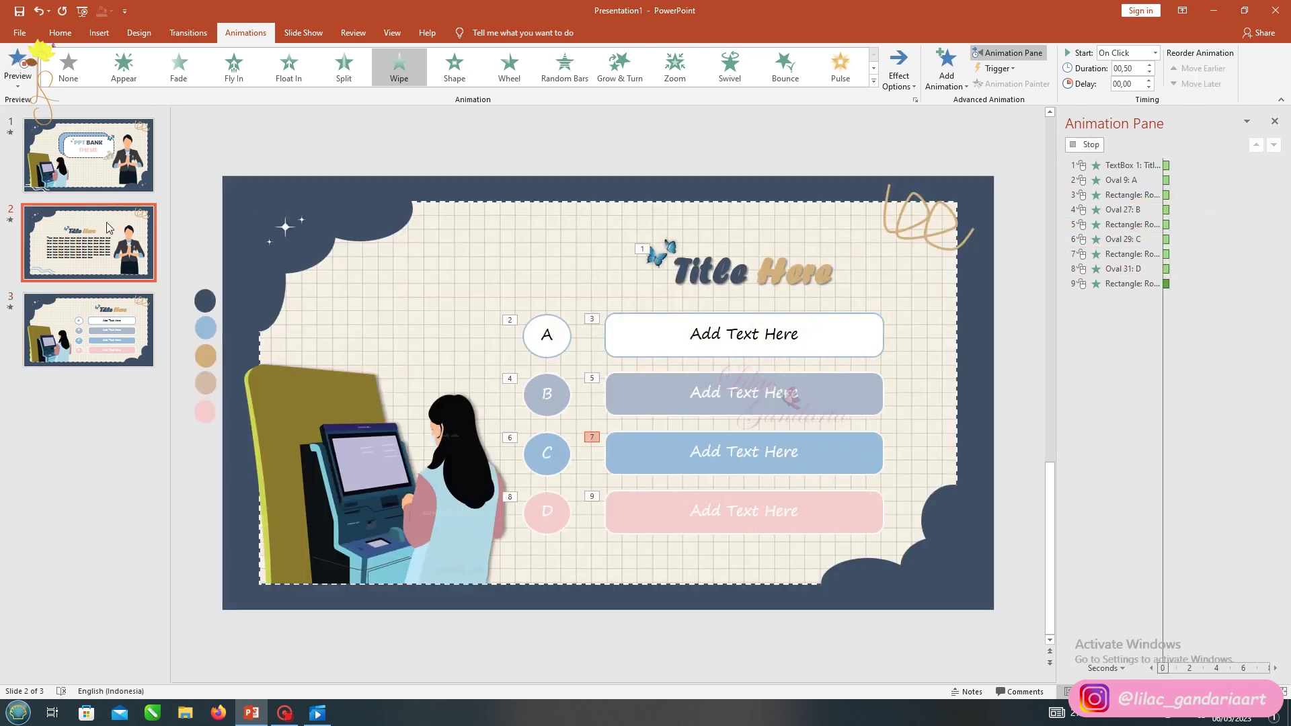
left_click(188, 32)
left_click(984, 81)
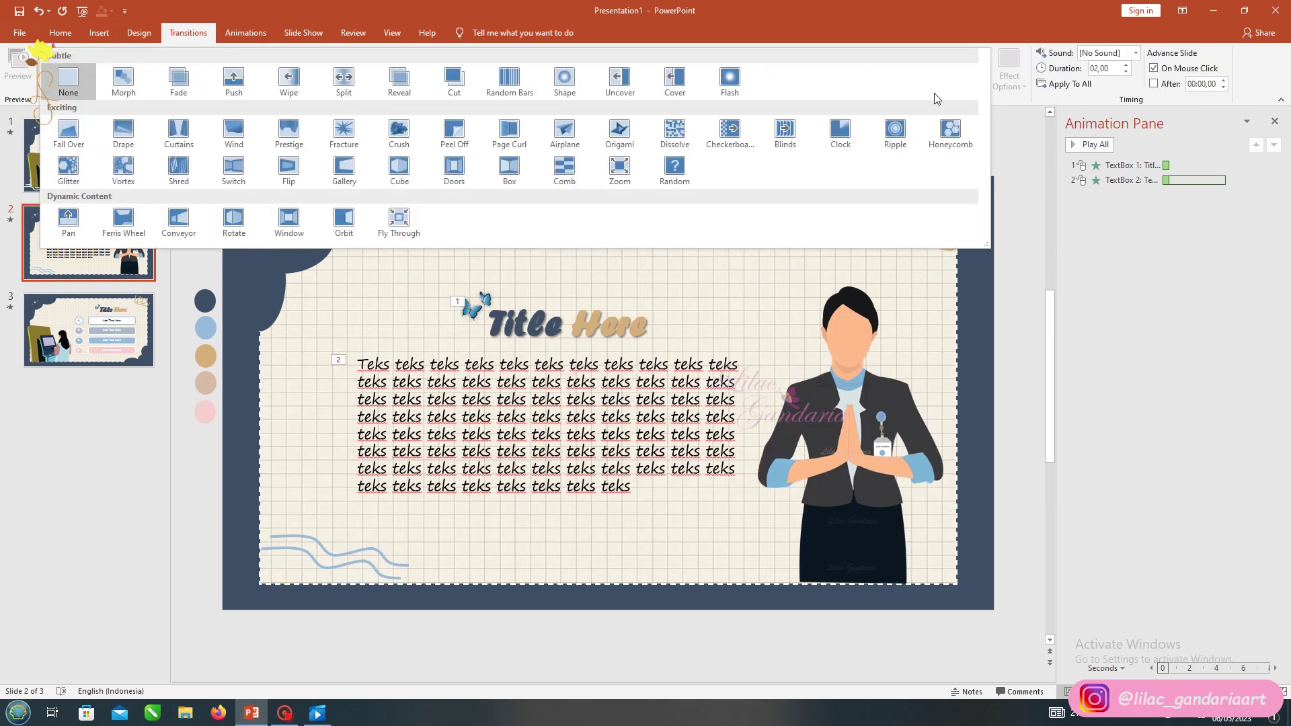
- Give slide 2 the Box transition after trying Doors
left_click(452, 168)
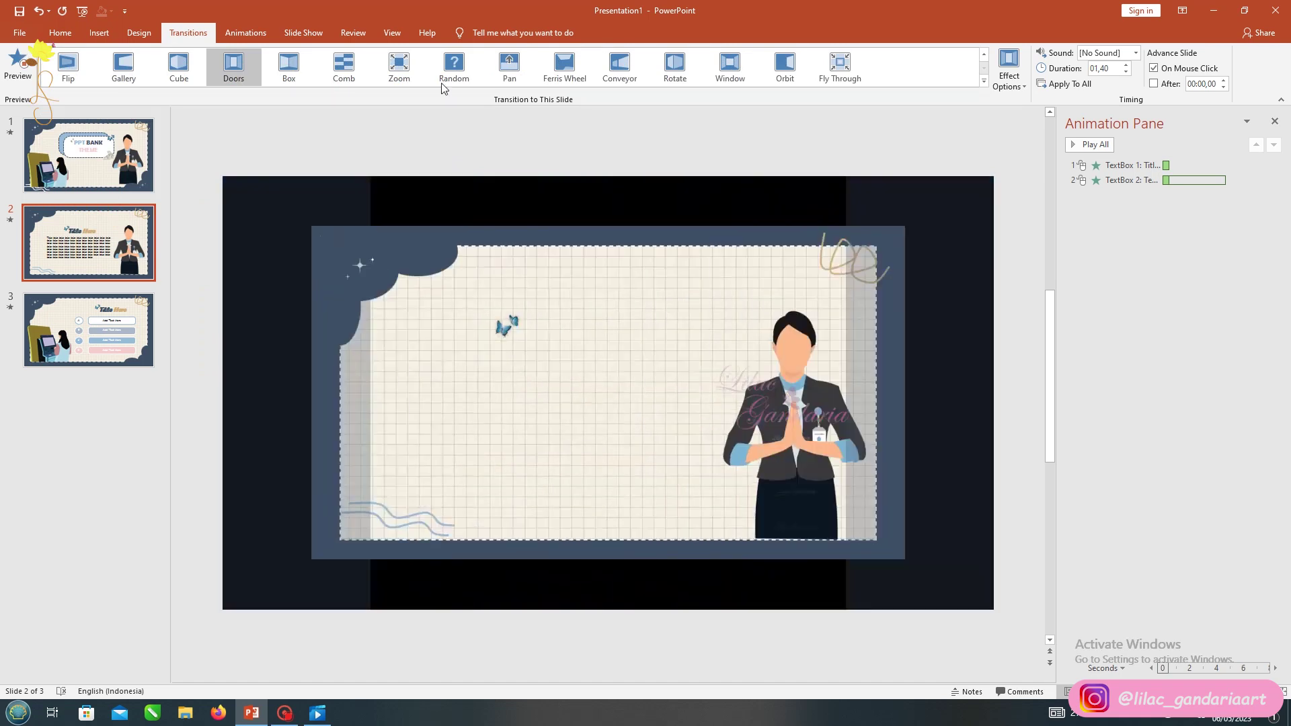
left_click(296, 70)
left_click(112, 329)
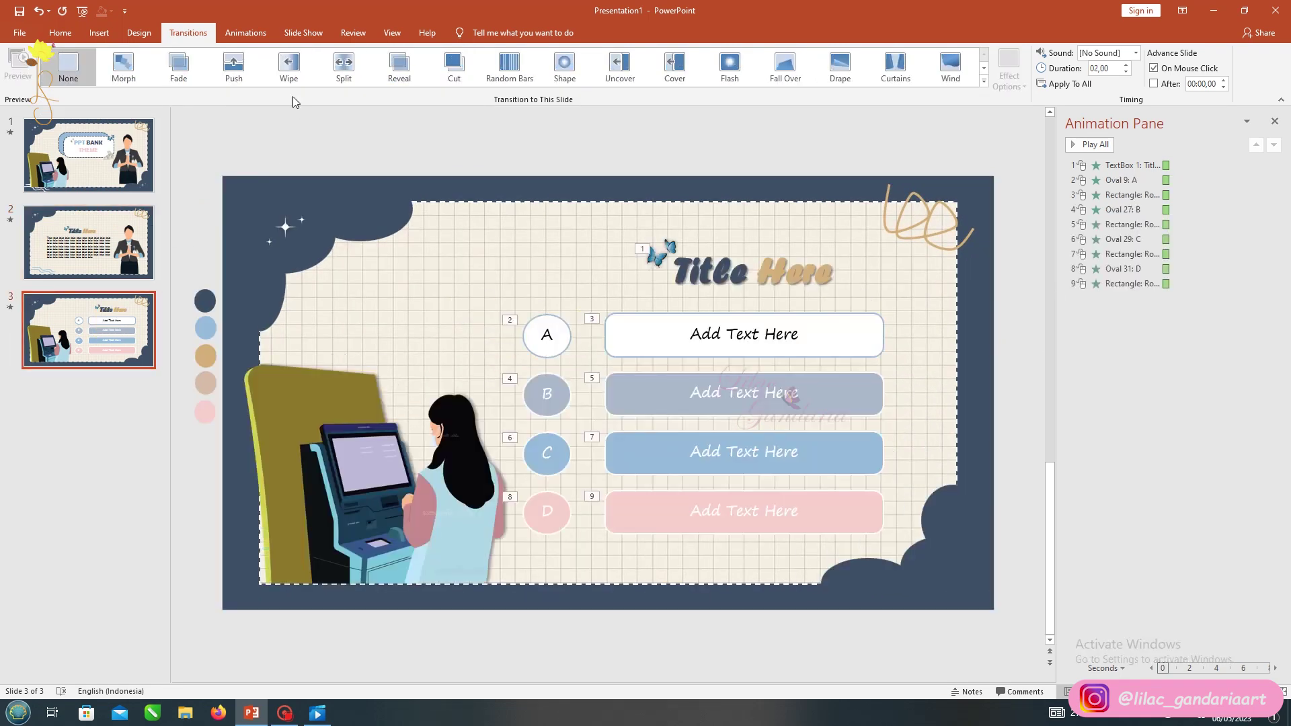
- Apply the Switch transition to slide 3 and start the slide show from slide 1
left_click(984, 81)
left_click(233, 168)
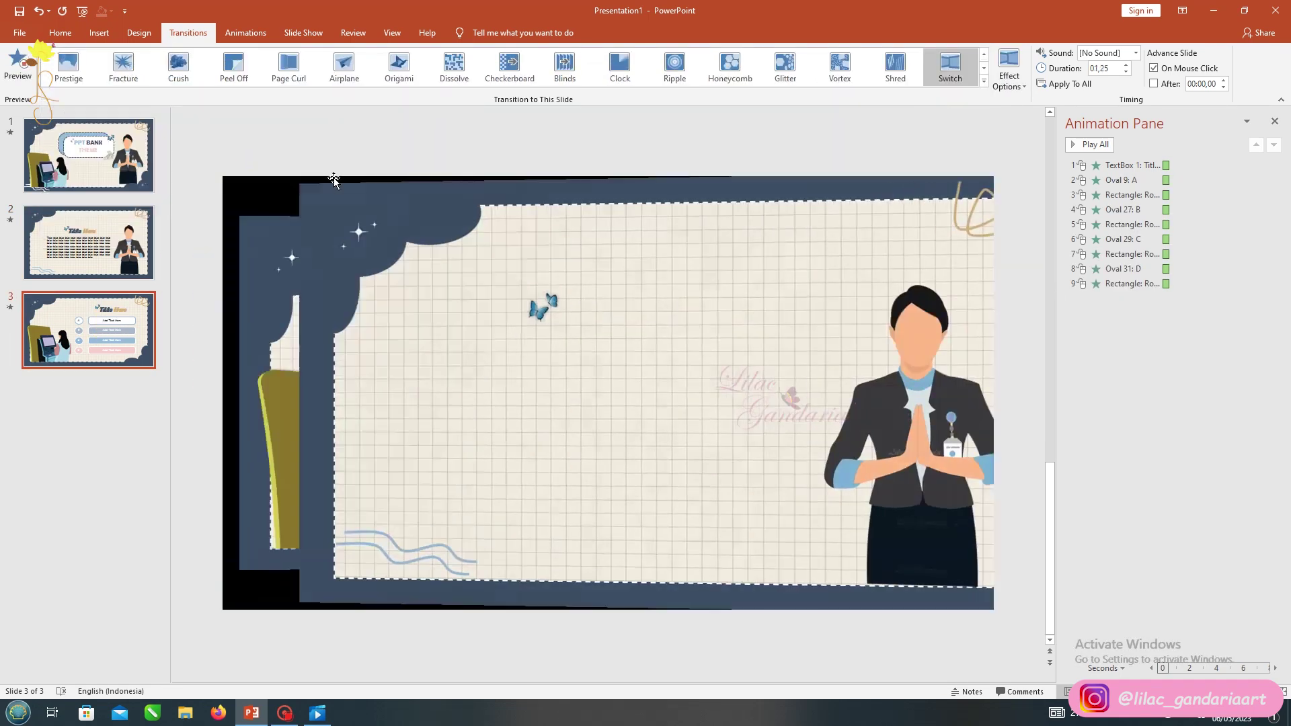
left_click(89, 155)
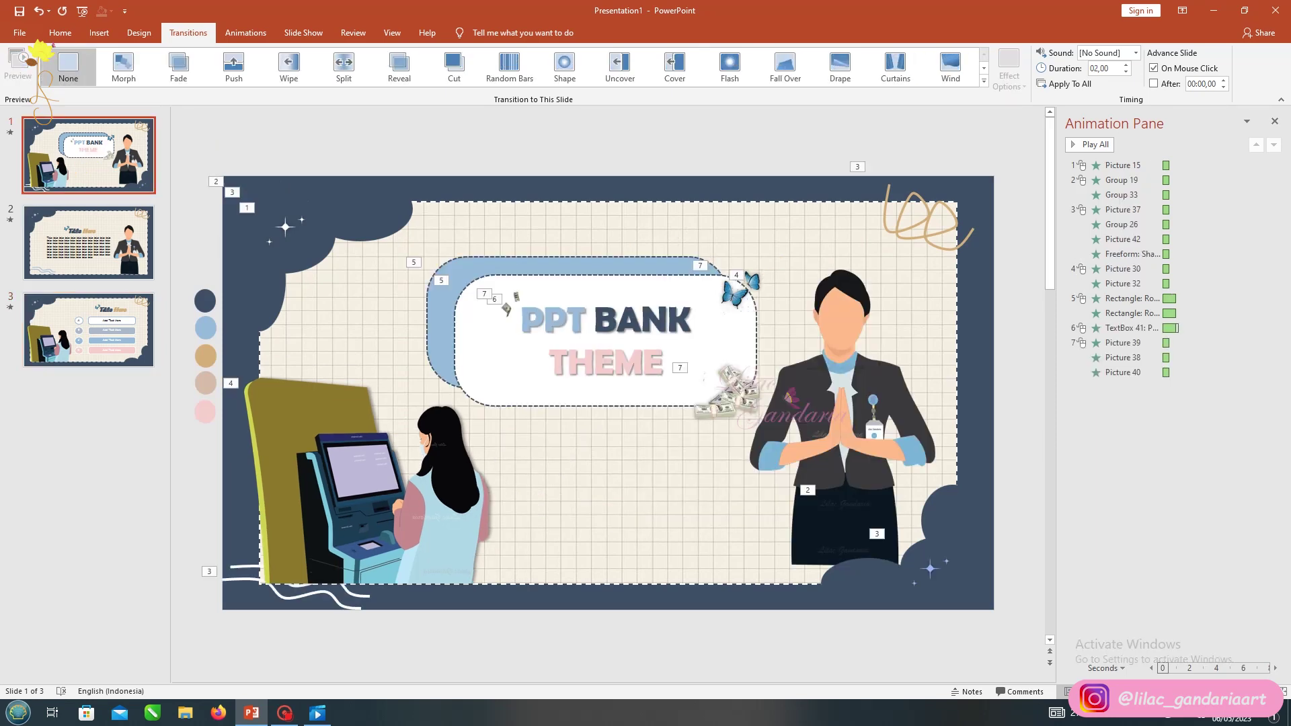
key("F5")
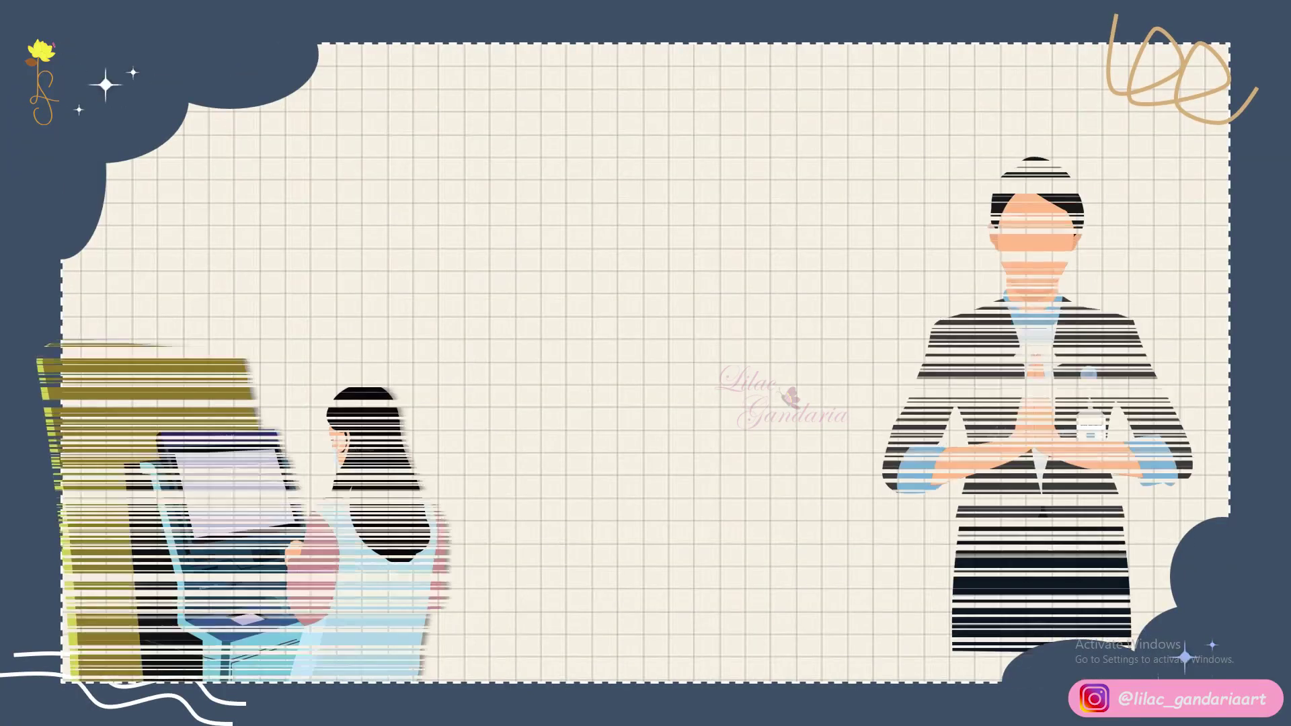